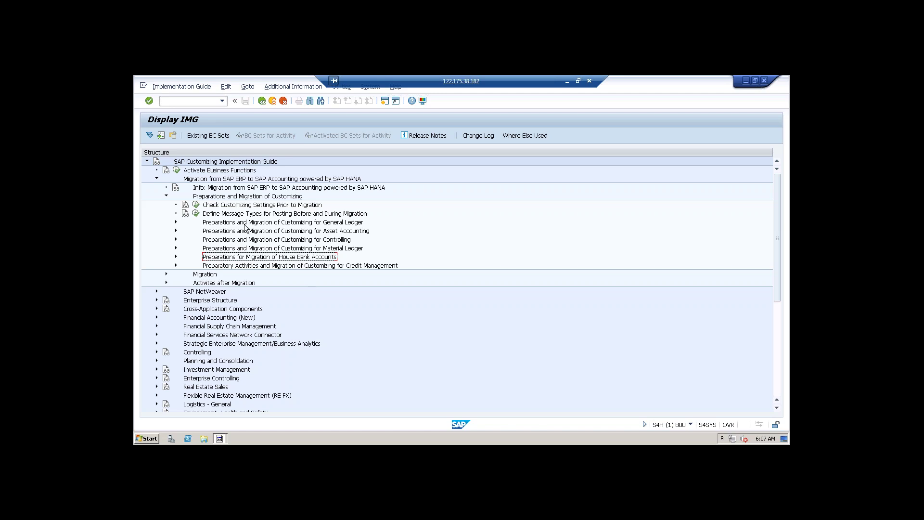
Step: Expand Preparations and Migration of Customizing and review its sub-nodes from General Ledger through Credit Management
{"action": "left_click", "coordinate": [167, 196]}
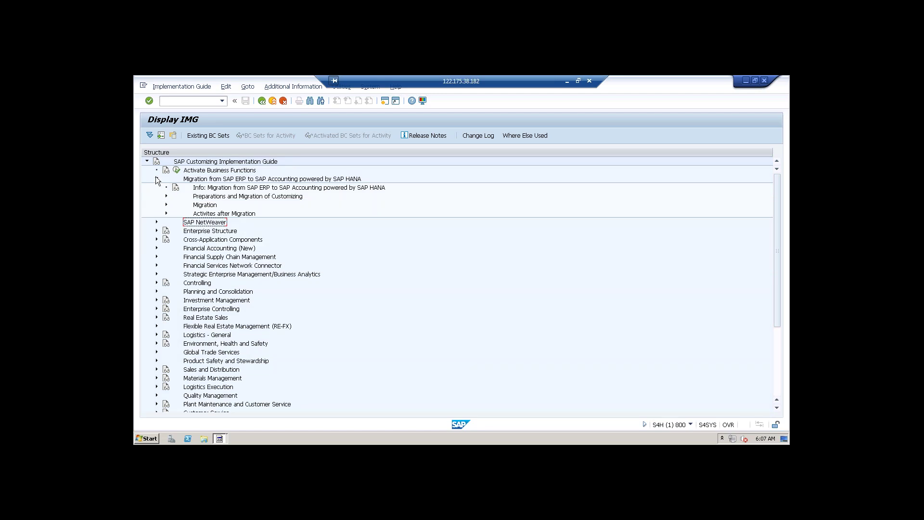
{"action": "left_click", "coordinate": [220, 179]}
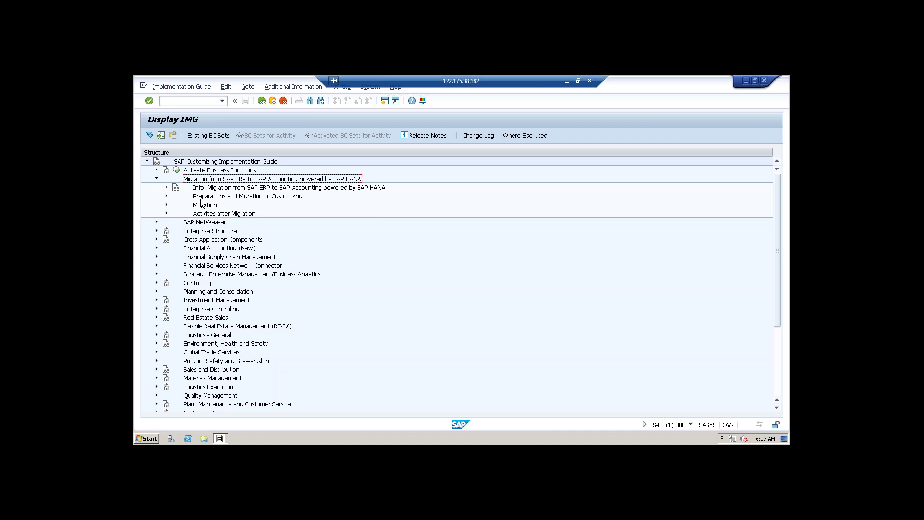
{"action": "left_click", "coordinate": [166, 196]}
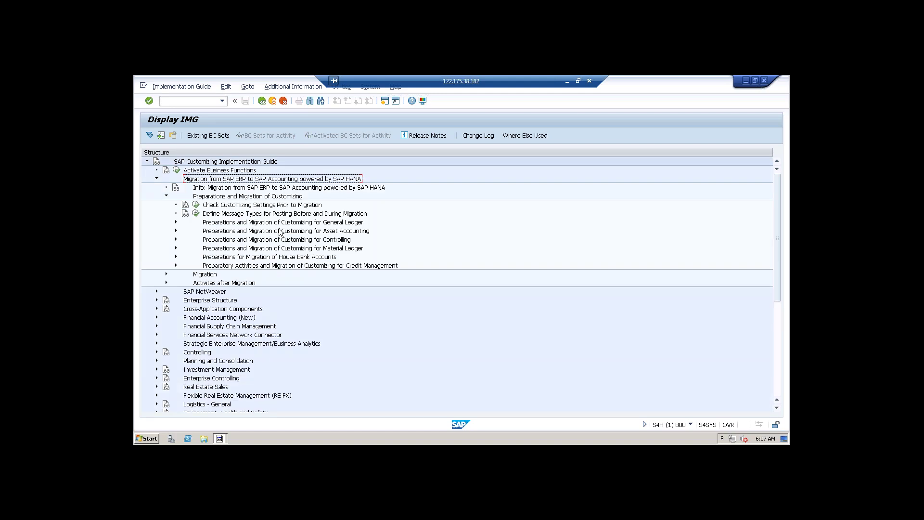
{"action": "left_click", "coordinate": [332, 223]}
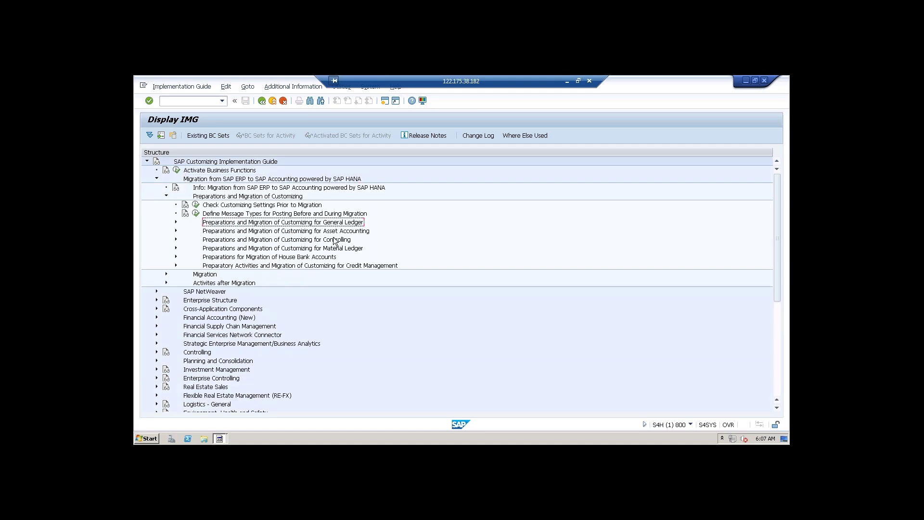
{"action": "left_click", "coordinate": [333, 232]}
{"action": "left_click", "coordinate": [335, 240]}
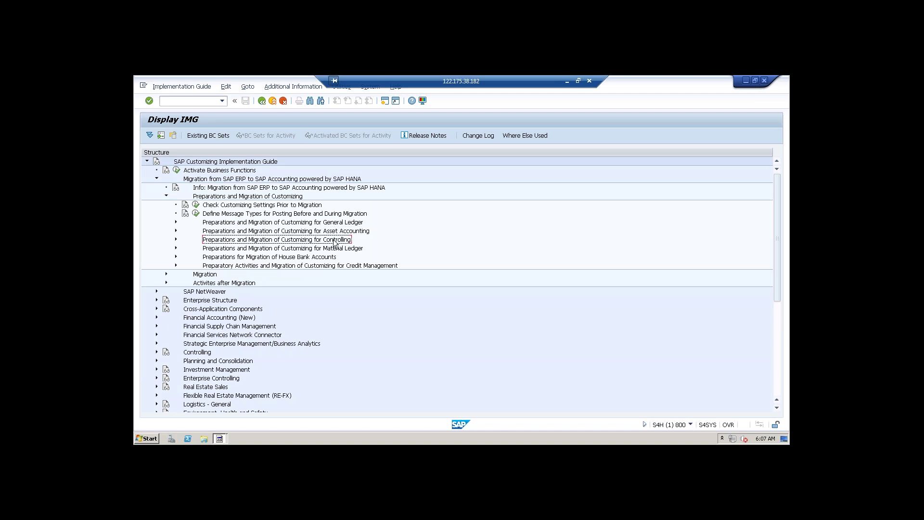
{"action": "left_click", "coordinate": [277, 249]}
{"action": "left_click", "coordinate": [279, 259]}
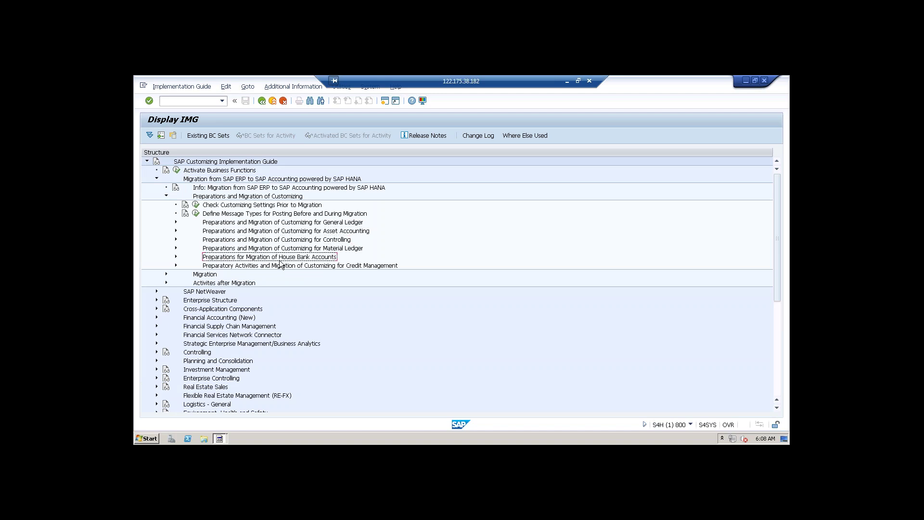
{"action": "left_click", "coordinate": [284, 267]}
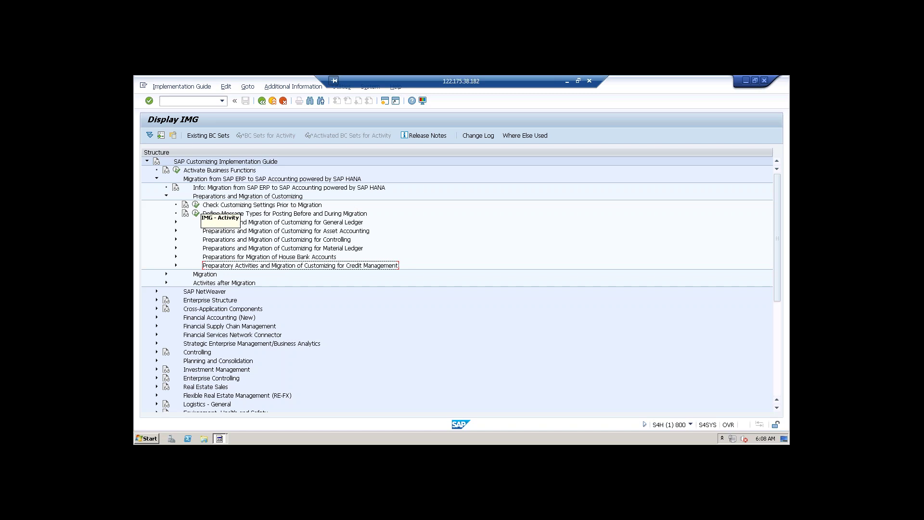
Step: Switch to the local desktop and start Microsoft Word with a blank document
{"action": "left_click", "coordinate": [567, 81]}
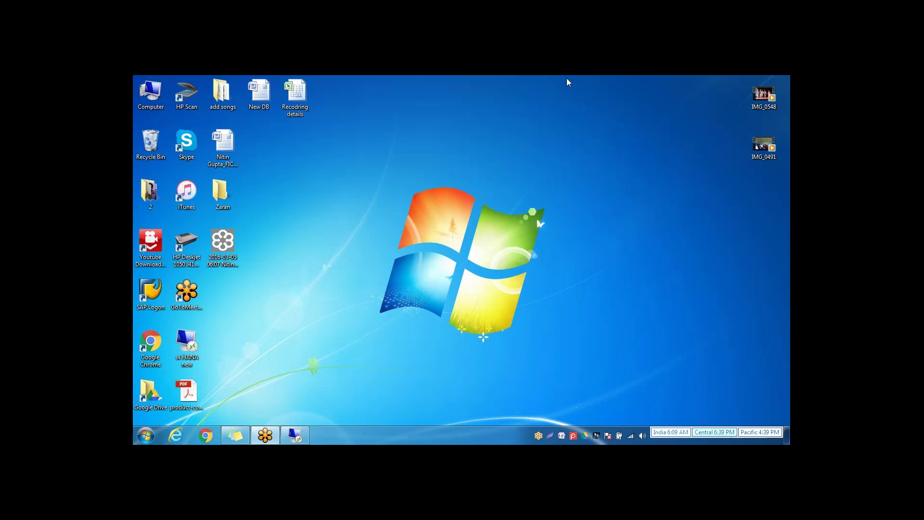
{"action": "left_click", "coordinate": [144, 437]}
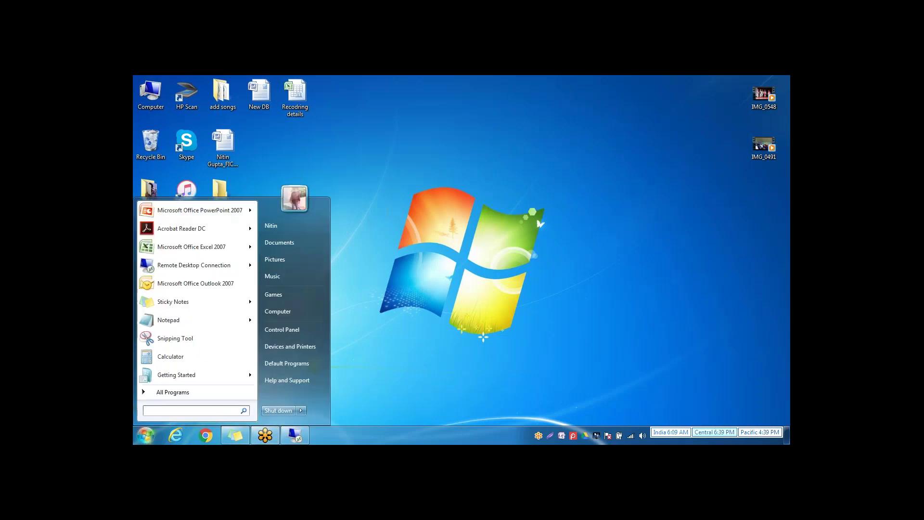
{"action": "type", "text": "winword"}
{"action": "key", "text": "Return"}
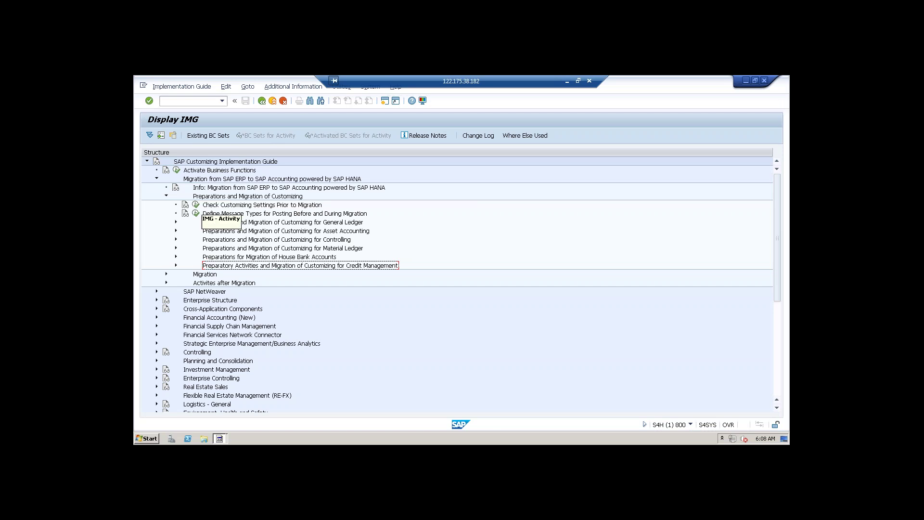
Step: View the documentation for Check Customizing Settings Prior to Migration and Define Message Types for Posting Before and During Migration
{"action": "left_click", "coordinate": [228, 206]}
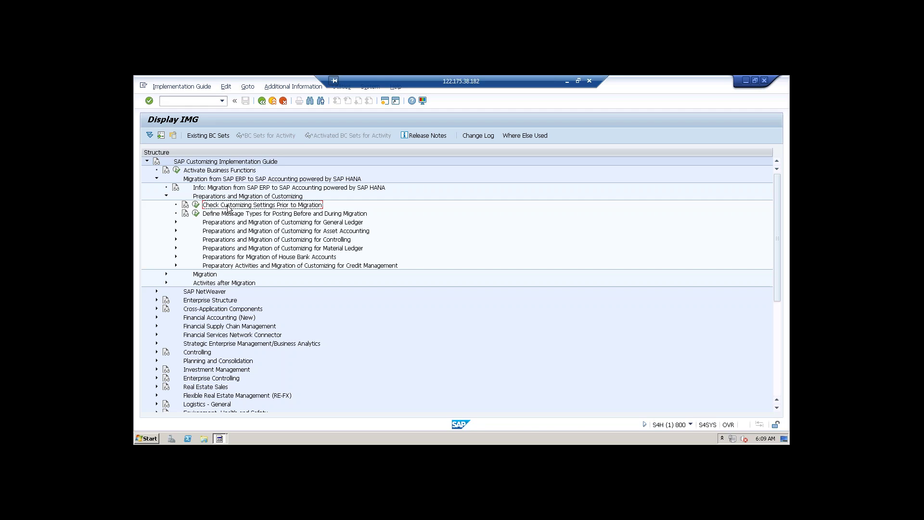
{"action": "left_click", "coordinate": [186, 204]}
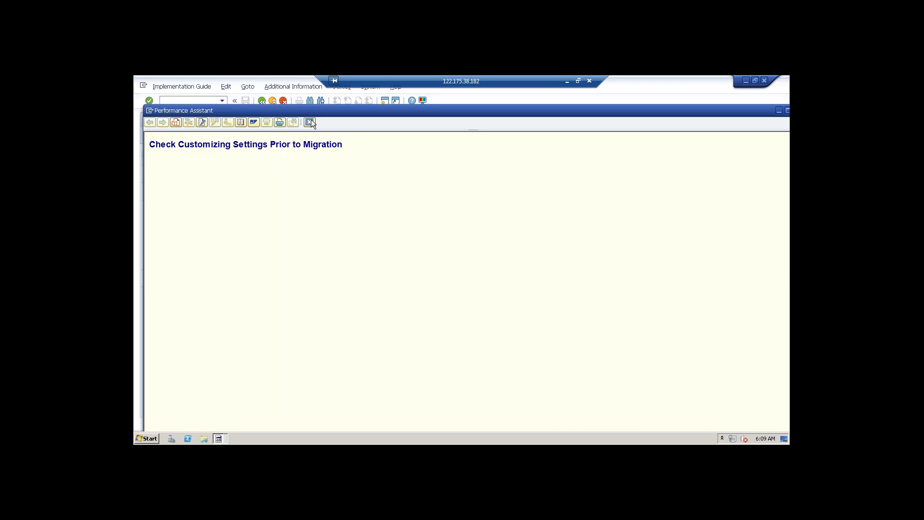
{"action": "left_click", "coordinate": [309, 122]}
{"action": "left_click", "coordinate": [248, 205]}
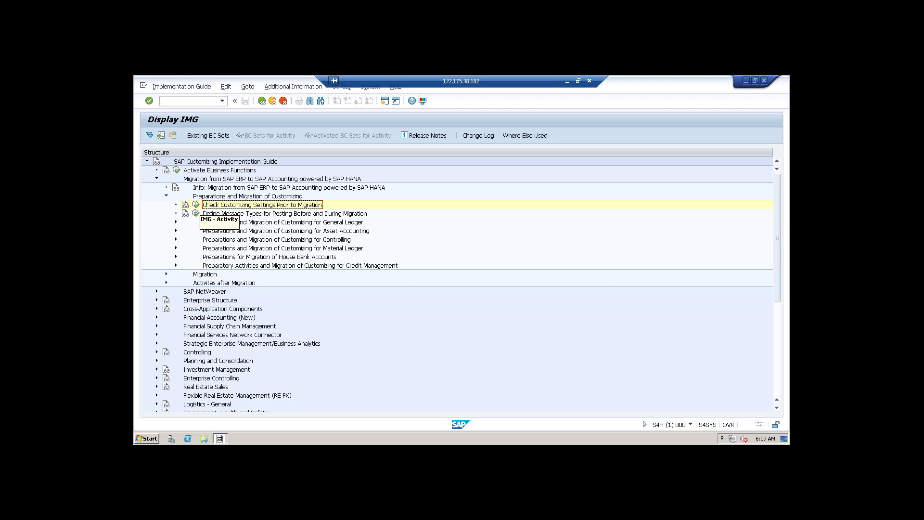
{"action": "left_click", "coordinate": [185, 214]}
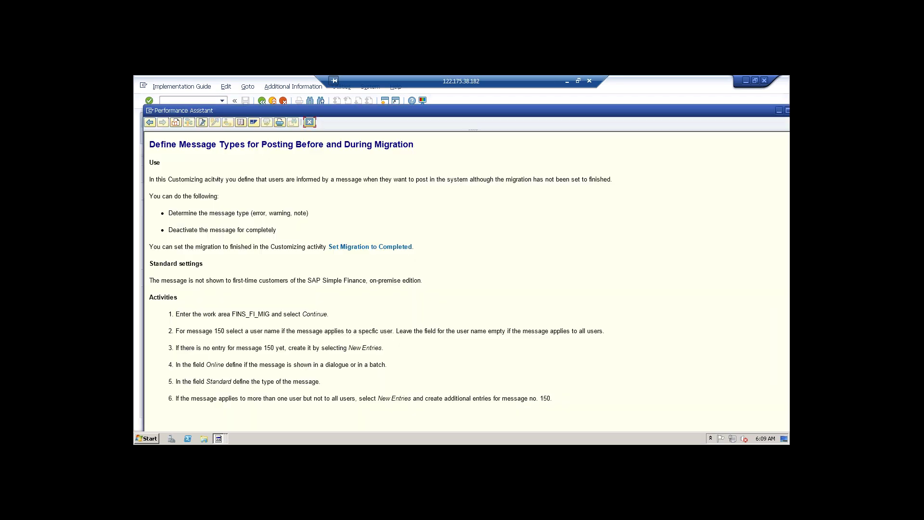
{"action": "left_click", "coordinate": [310, 122]}
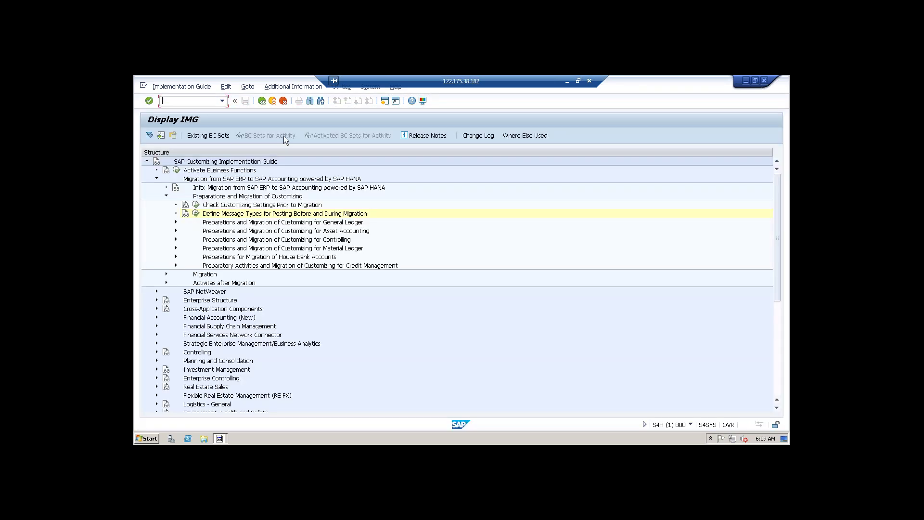
Step: Run Check Customizing Settings Prior to Migration, review the log messages, and return to the implementation guide
{"action": "left_click", "coordinate": [196, 205]}
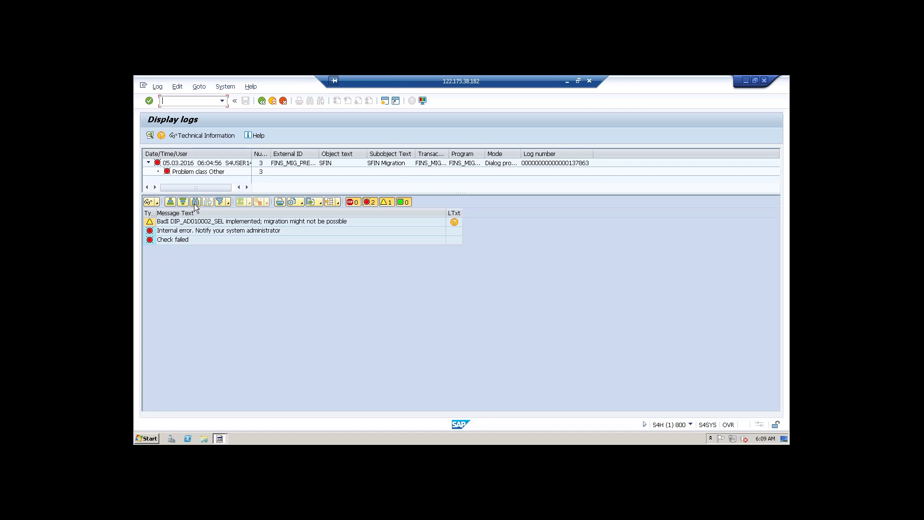
{"action": "left_click", "coordinate": [206, 241]}
{"action": "left_click", "coordinate": [250, 221]}
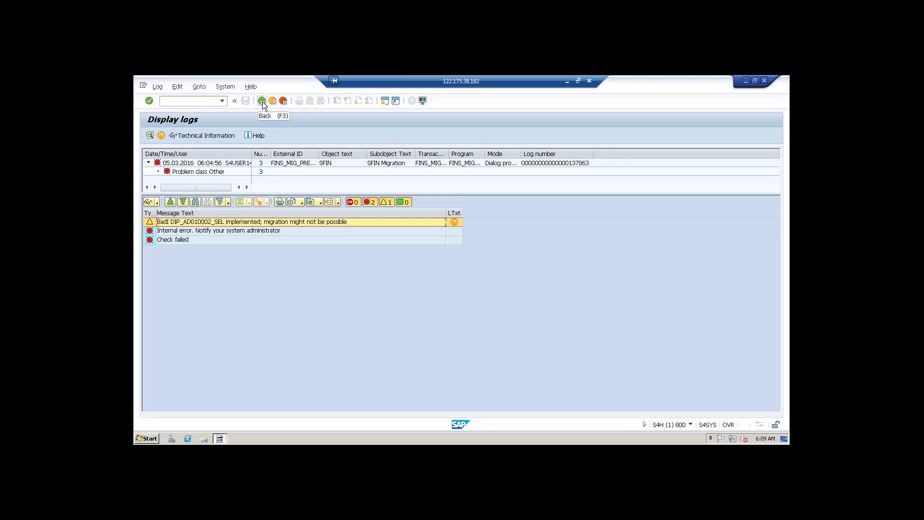
{"action": "left_click", "coordinate": [262, 102]}
{"action": "left_click", "coordinate": [241, 206]}
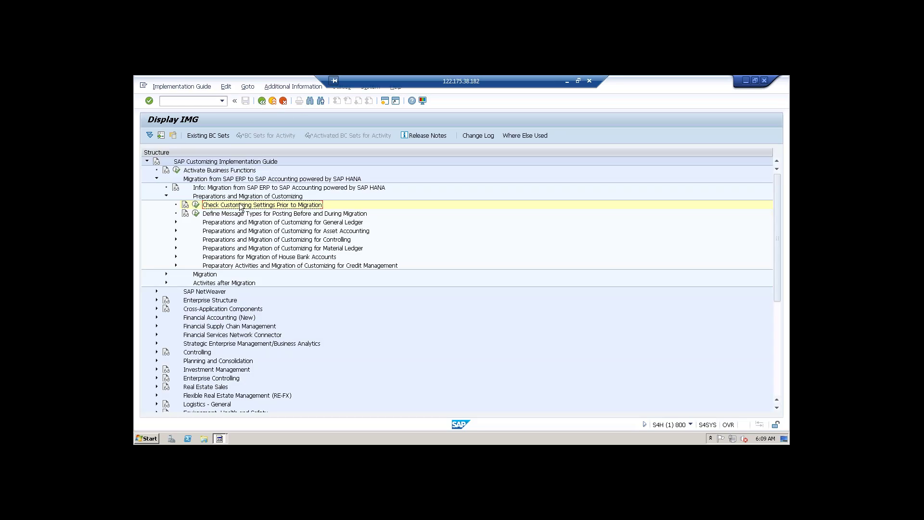
Step: Run Check Customizing Settings Prior to Migration again and open the long text of the BAdI DIP_AD010002_SEL message
{"action": "left_click", "coordinate": [196, 207]}
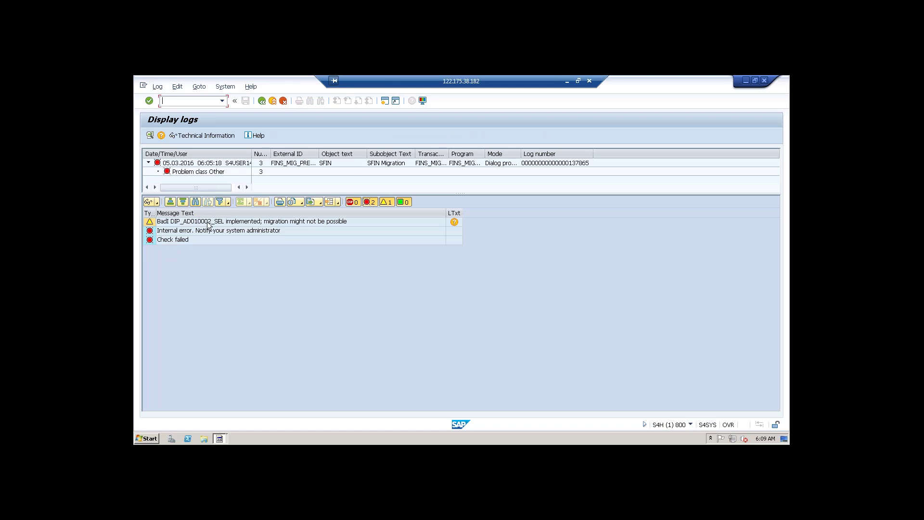
{"action": "left_click", "coordinate": [208, 222]}
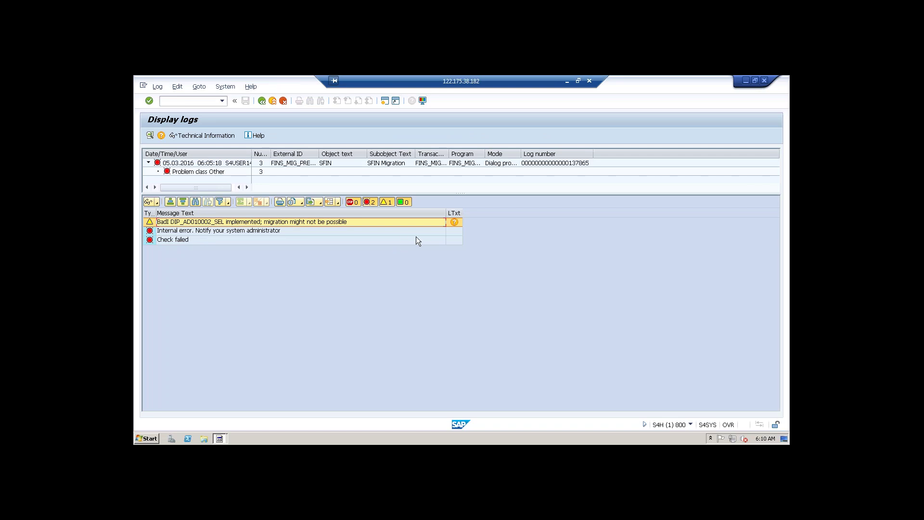
{"action": "left_click", "coordinate": [455, 223]}
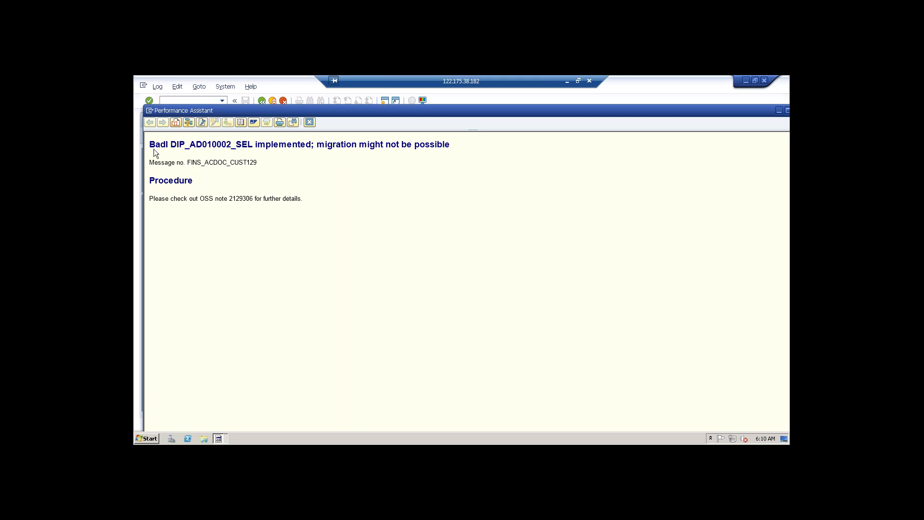
Step: Copy OSS note number 2129306 from the Procedure section of the message's long text
{"action": "left_click_drag", "start_coordinate": [152, 145], "coordinate": [269, 157]}
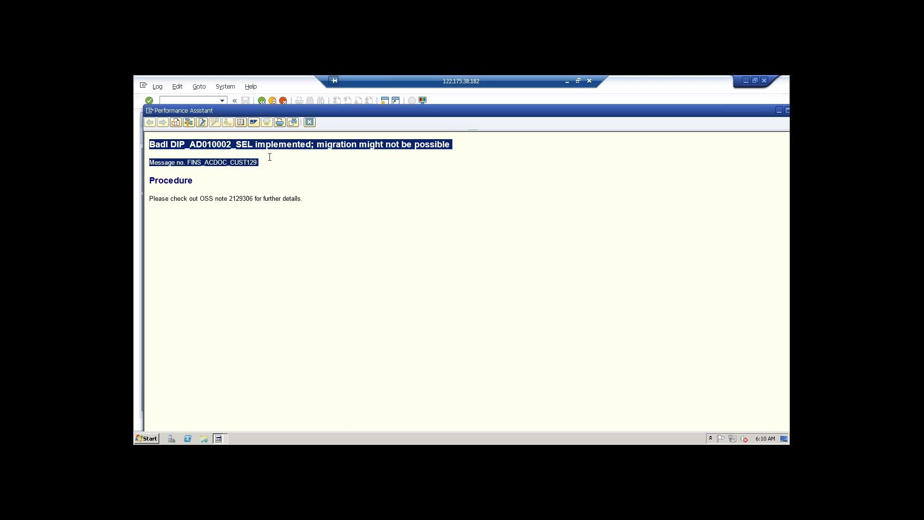
{"action": "left_click", "coordinate": [326, 186]}
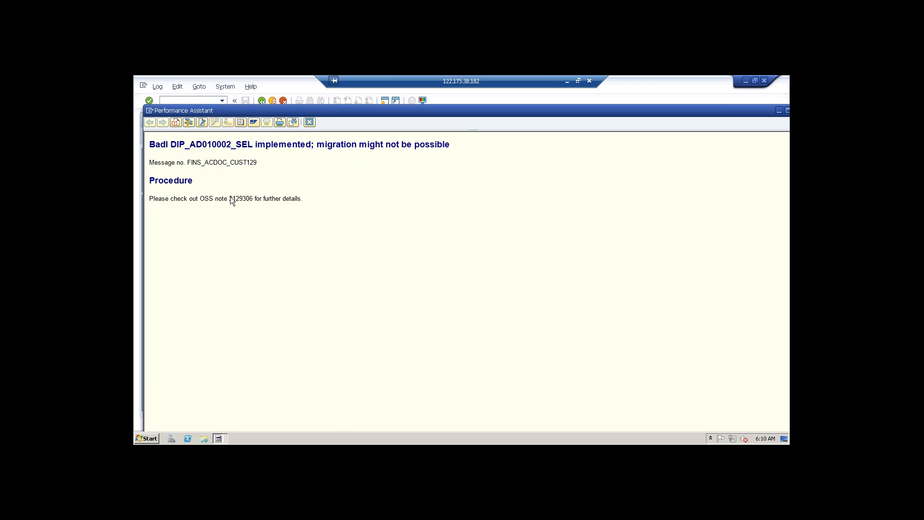
{"action": "left_click_drag", "start_coordinate": [230, 198], "coordinate": [253, 198]}
{"action": "key", "text": "ctrl+c"}
Step: Switch to Internet Explorer on the local desktop, open the SAP Support Portal through SAP Service Marketplace, and log in
{"action": "left_click", "coordinate": [567, 81]}
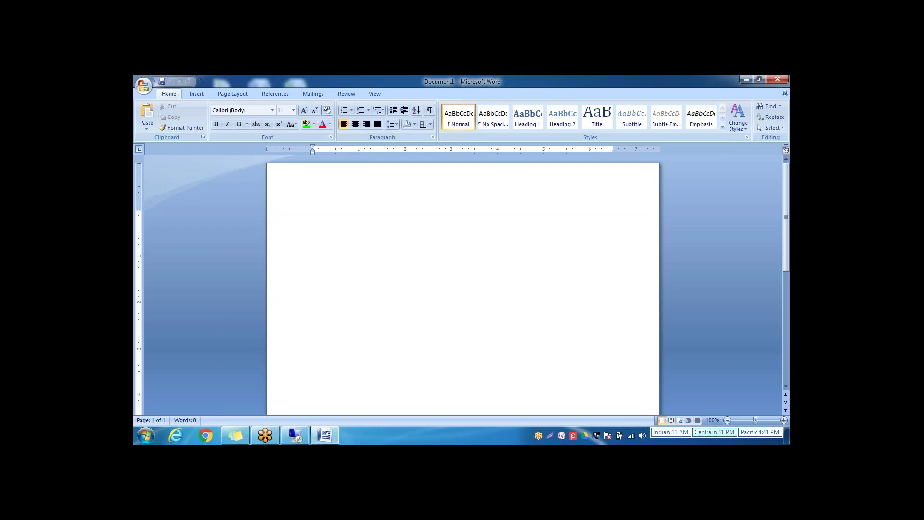
{"action": "left_click", "coordinate": [176, 435]}
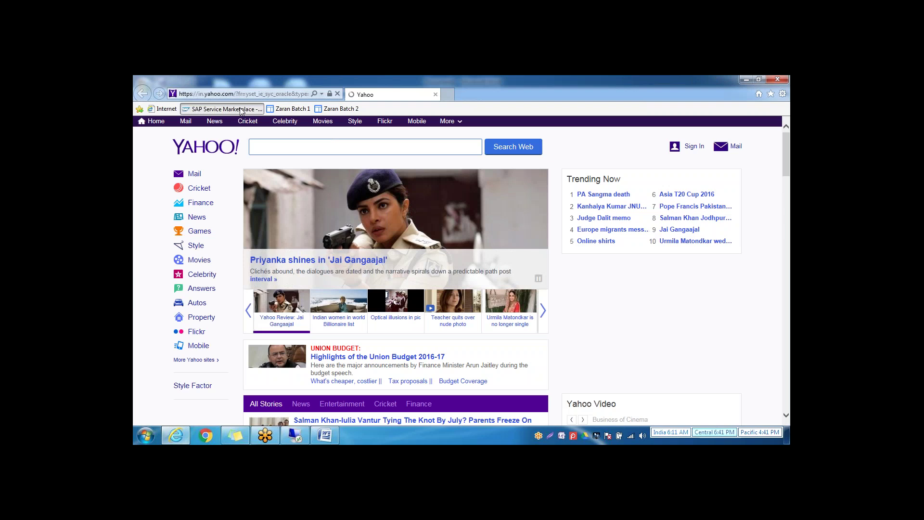
{"action": "left_click", "coordinate": [222, 108]}
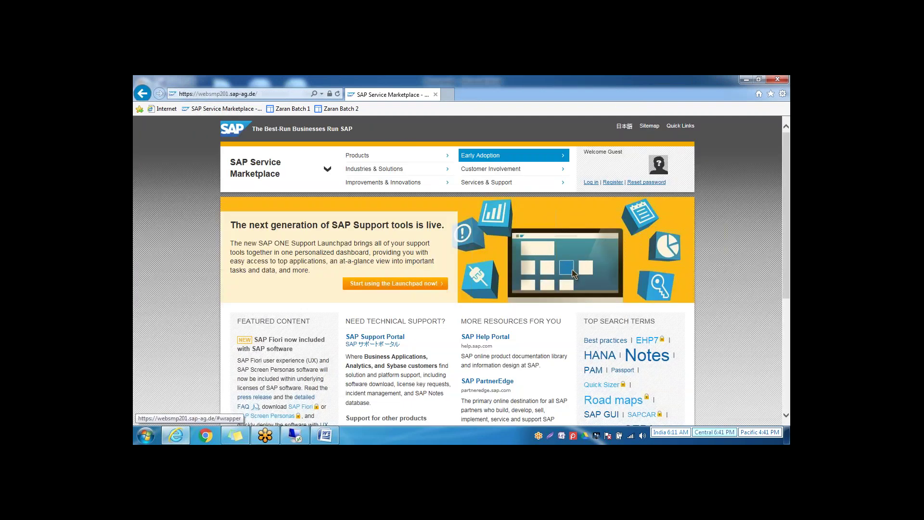
{"action": "left_click", "coordinate": [392, 338]}
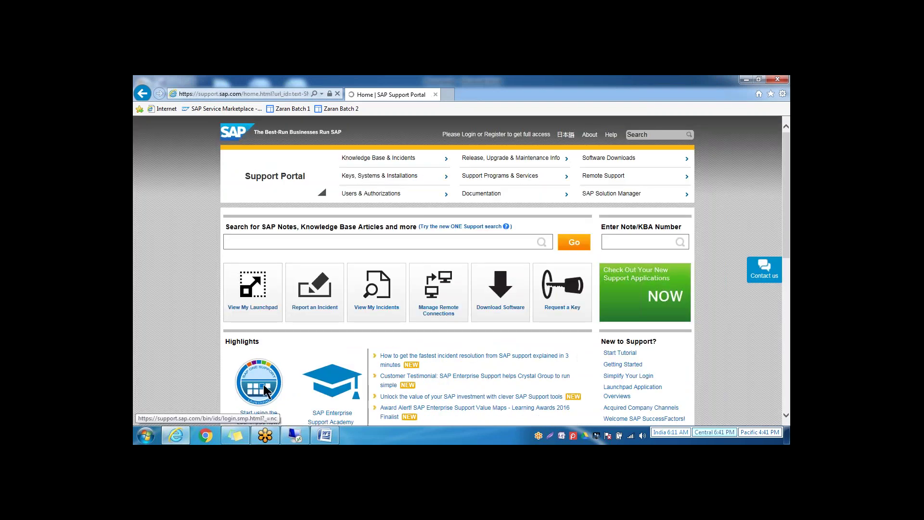
{"action": "left_click", "coordinate": [468, 136]}
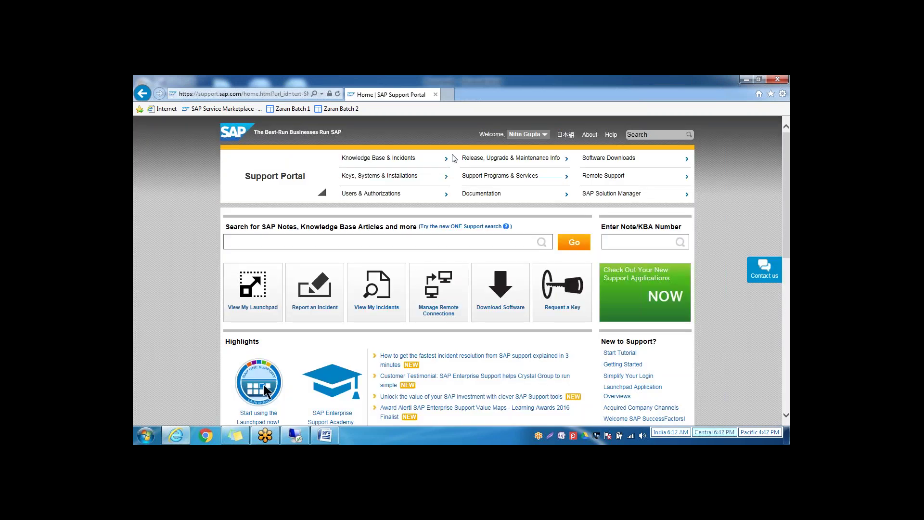
Step: Search the SAP Notes and Knowledge Base Articles for note 2129306
{"action": "left_click", "coordinate": [386, 244]}
{"action": "key", "text": "ctrl+v"}
{"action": "key", "text": "Return"}
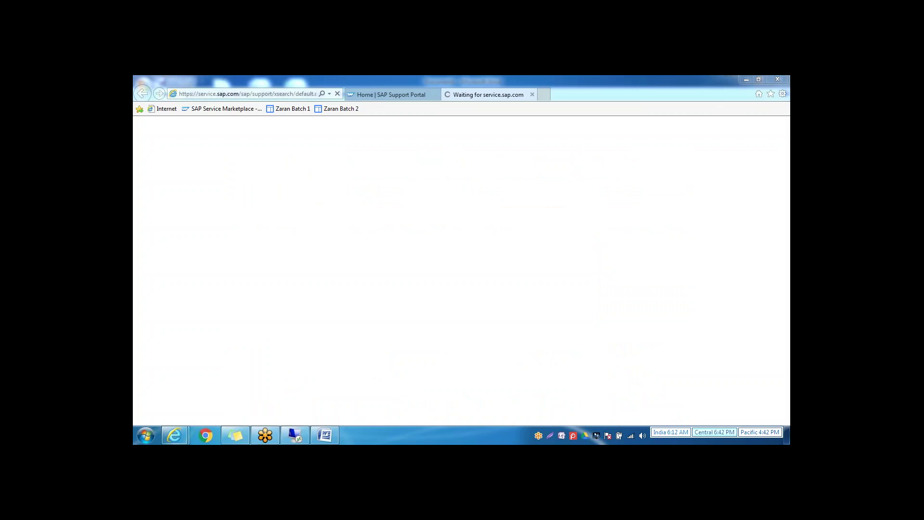
{"action": "left_click", "coordinate": [494, 287]}
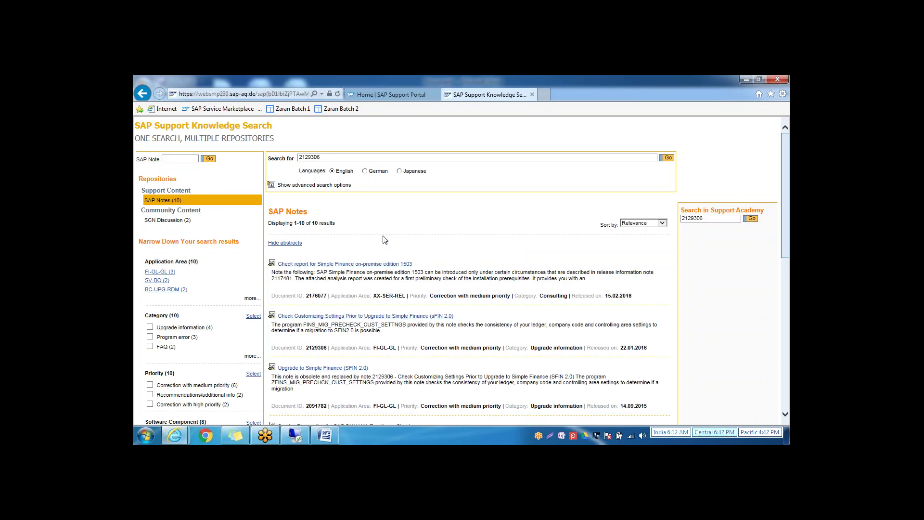
Step: Switch to the remote desktop session and deny the Java Auto Updater permission to make changes
{"action": "key", "text": "alt+Tab"}
{"action": "key", "text": "alt+Tab"}
{"action": "key", "text": "alt+Tab"}
{"action": "left_click", "coordinate": [299, 429]}
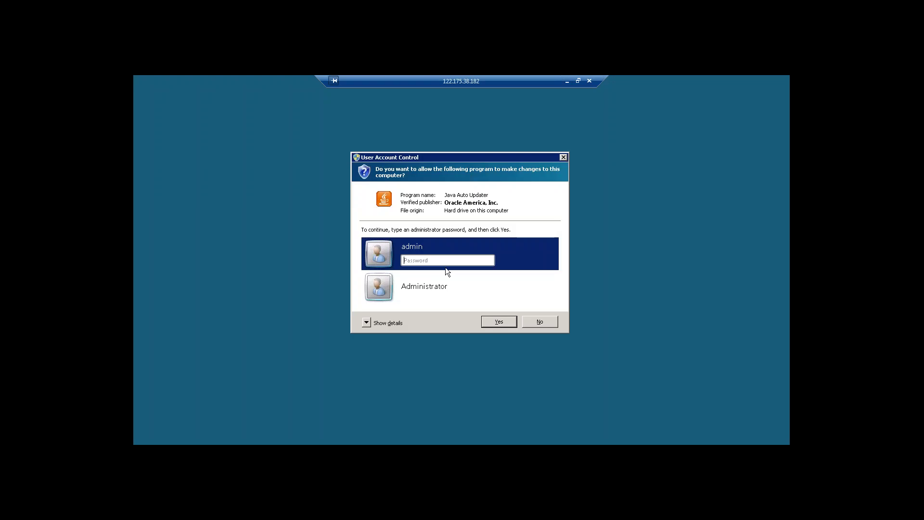
{"action": "left_click", "coordinate": [537, 322]}
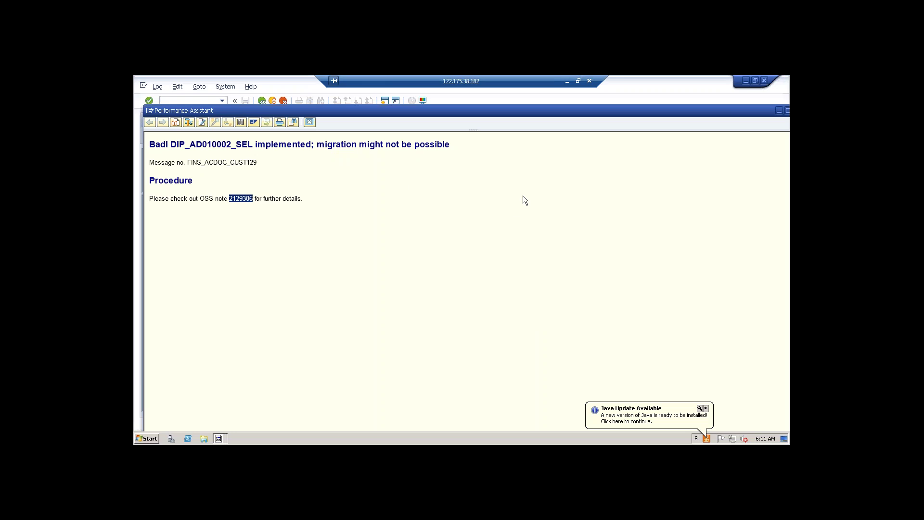
Step: Switch back to the SAP Support Knowledge Search results in Internet Explorer
{"action": "left_click", "coordinate": [567, 81]}
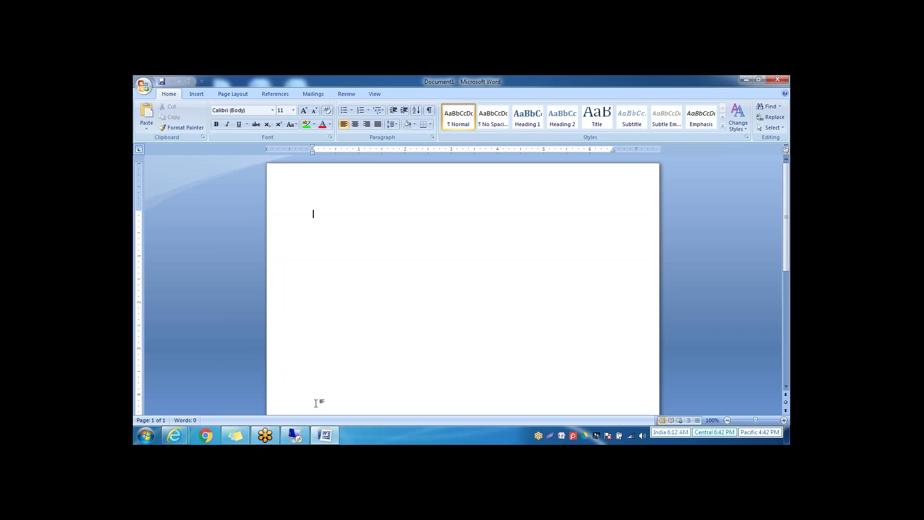
{"action": "mouse_move", "coordinate": [165, 431]}
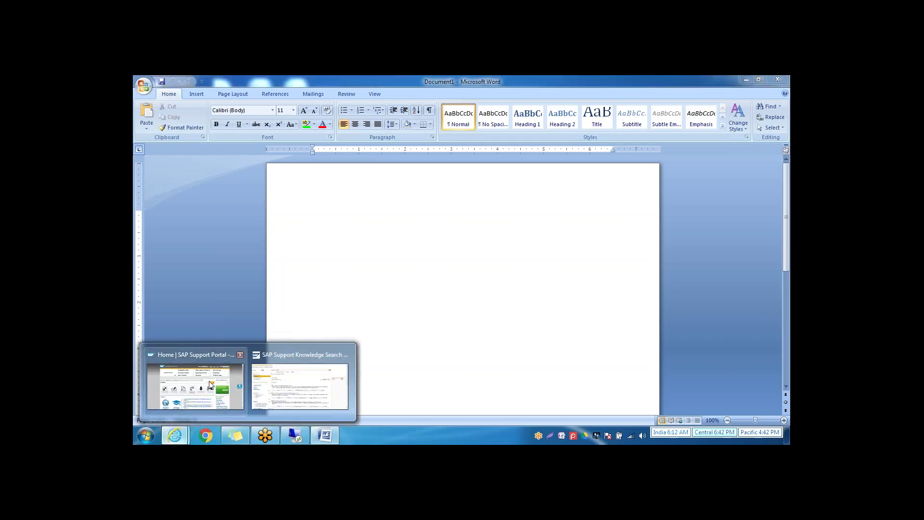
{"action": "left_click", "coordinate": [264, 384]}
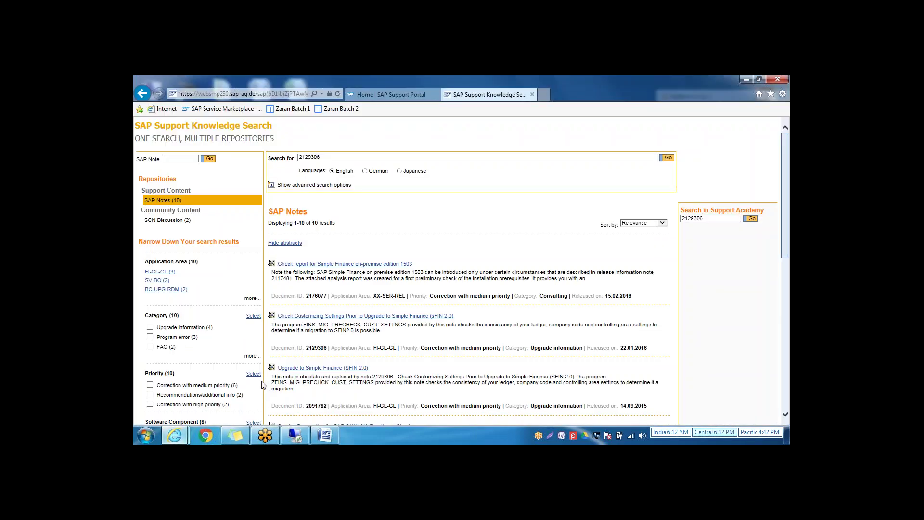
Step: Open the note Check Customizing Settings Prior to Upgrade to Simple Finance (sFIN 2.0) from the search results and reposition its window
{"action": "left_click", "coordinate": [786, 415]}
{"action": "left_click", "coordinate": [786, 415]}
{"action": "scroll", "coordinate": [786, 415], "scroll_direction": "down", "scroll_amount": 6}
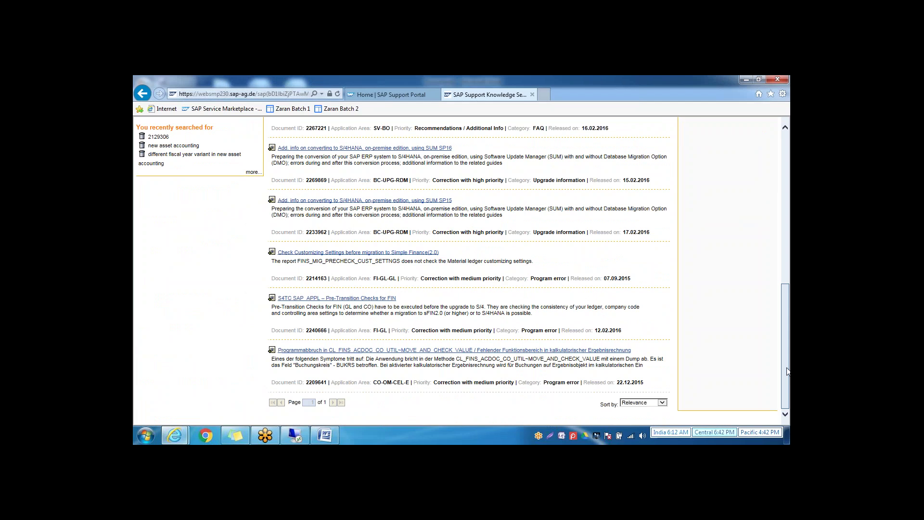
{"action": "left_click_drag", "start_coordinate": [786, 371], "coordinate": [786, 273]}
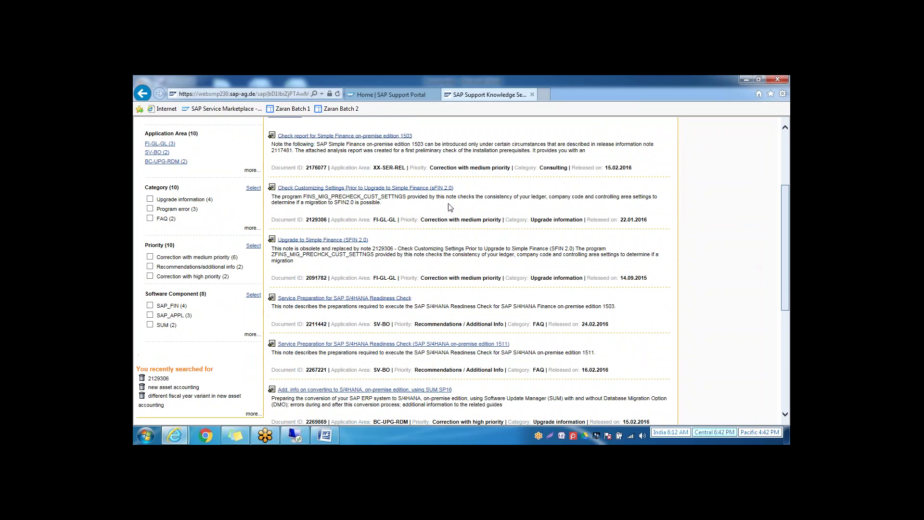
{"action": "left_click", "coordinate": [374, 189]}
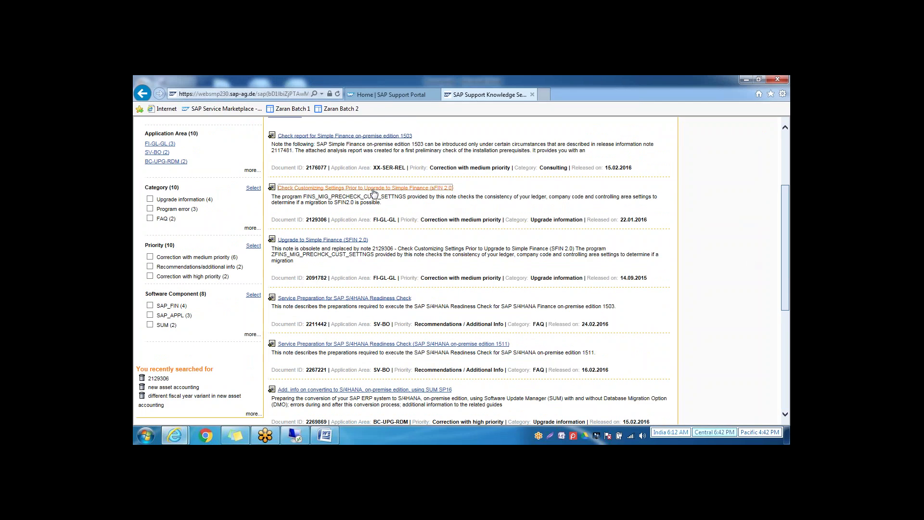
{"action": "left_click_drag", "start_coordinate": [460, 97], "coordinate": [315, 116]}
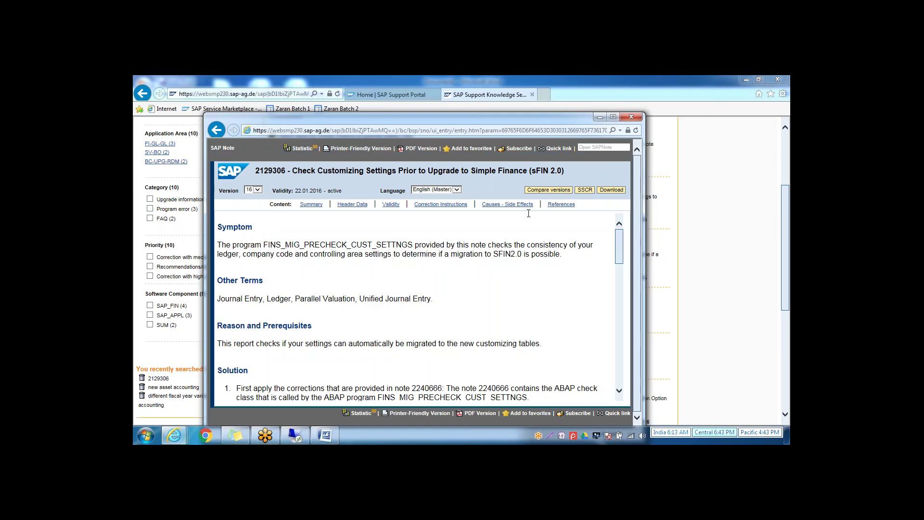
Step: Read the Solution section of note 2129306 and copy the program name FINS_MIG_PRECHECK_CUST_SETTNGS
{"action": "left_click_drag", "start_coordinate": [621, 247], "coordinate": [624, 267]}
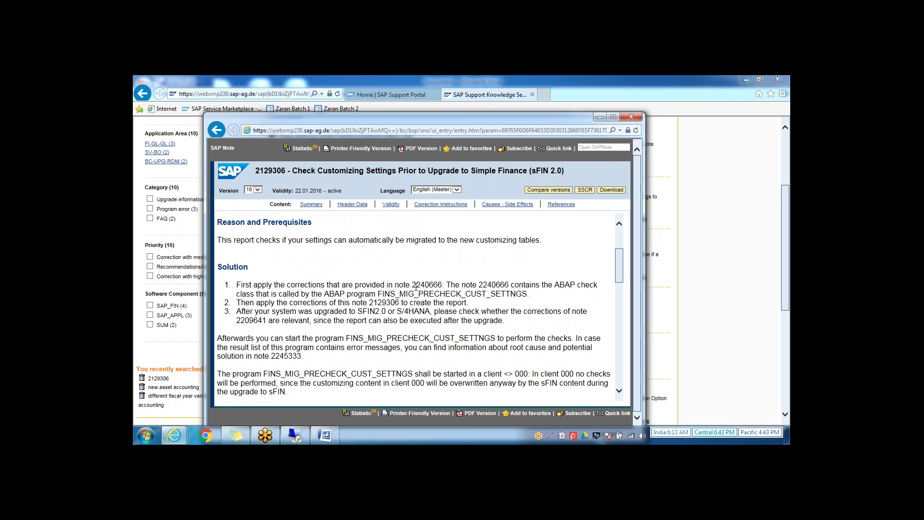
{"action": "double_click", "coordinate": [416, 287]}
{"action": "left_click", "coordinate": [458, 313]}
{"action": "left_click_drag", "start_coordinate": [620, 261], "coordinate": [620, 277]}
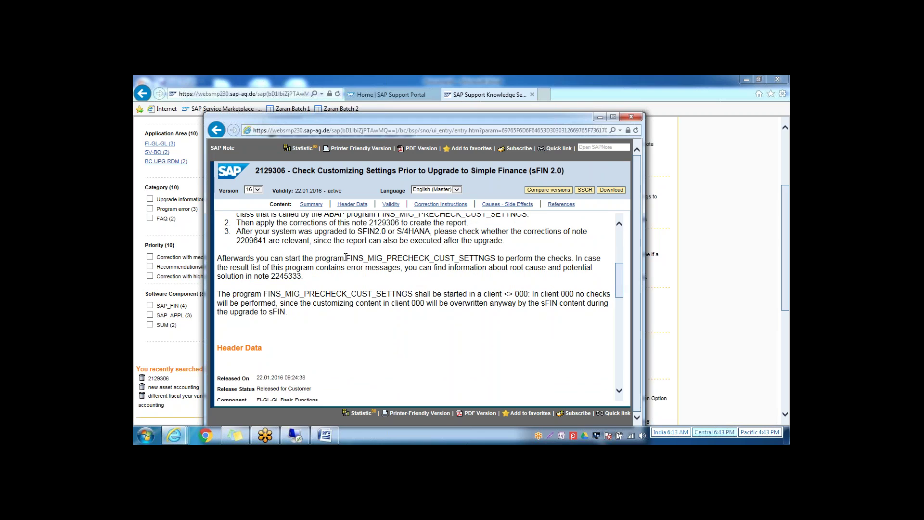
{"action": "left_click_drag", "start_coordinate": [346, 257], "coordinate": [495, 257]}
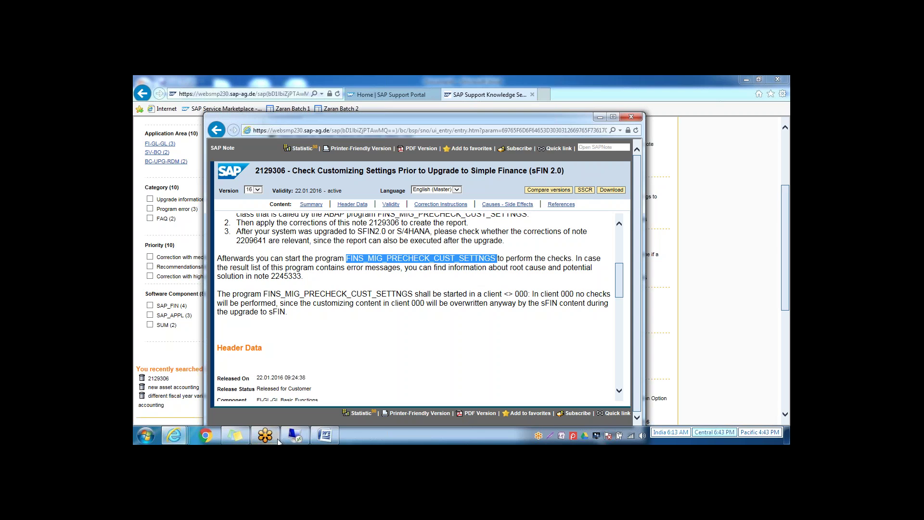
Step: Switch to the remote SAP session, close the message help, and try to run FINS_MIG_PRECHECK_CUST_SETTNGS as a transaction in a new session
{"action": "left_click", "coordinate": [295, 435]}
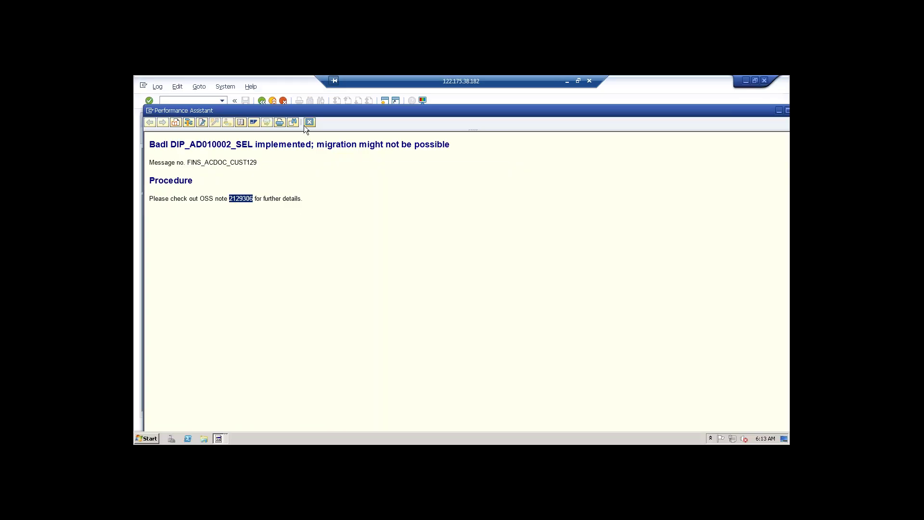
{"action": "left_click", "coordinate": [309, 122]}
{"action": "left_click", "coordinate": [385, 100]}
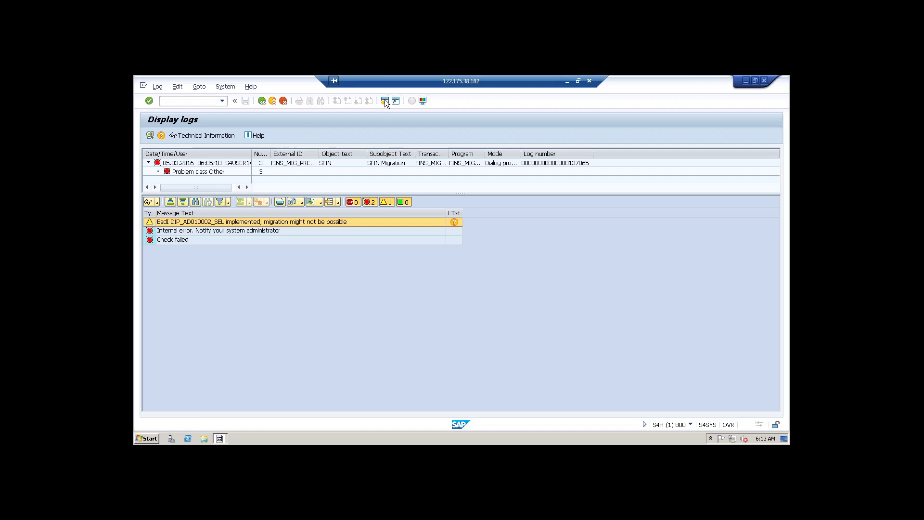
{"action": "key", "text": "ctrl+v"}
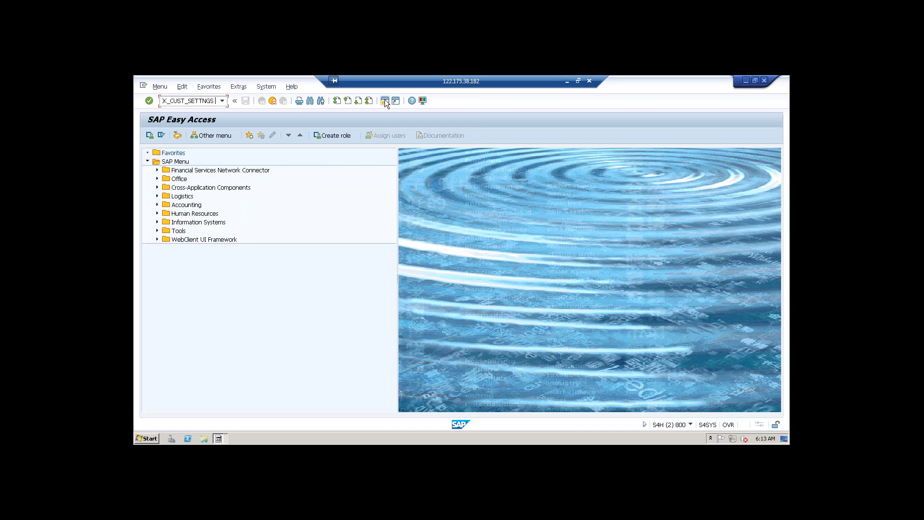
{"action": "key", "text": "BackSpace"}
{"action": "key", "text": "Return"}
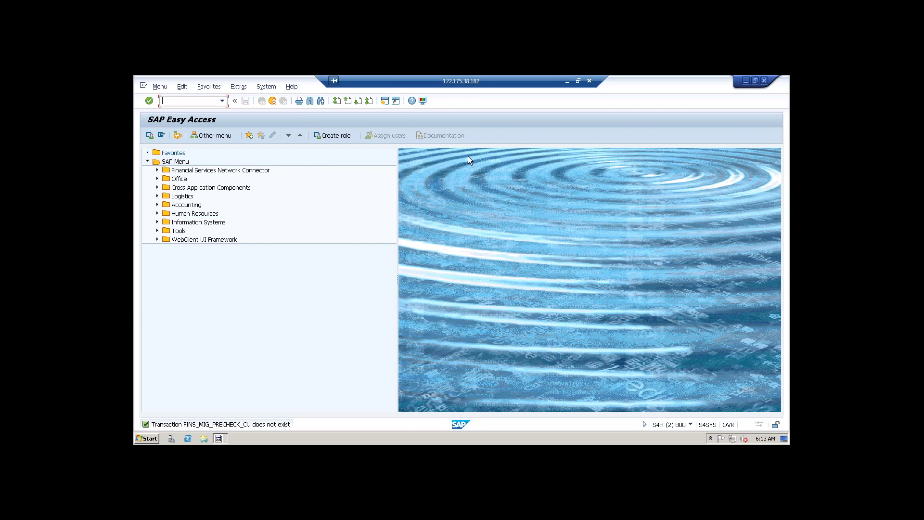
Step: Close the SAP Note window on the local desktop, and in the remote session return from Display logs to Display IMG
{"action": "left_click", "coordinate": [566, 82]}
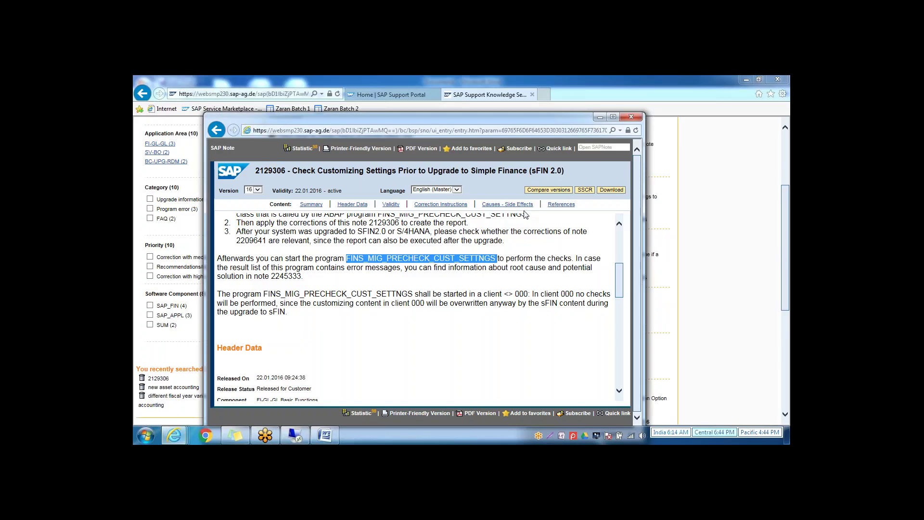
{"action": "left_click", "coordinate": [632, 118]}
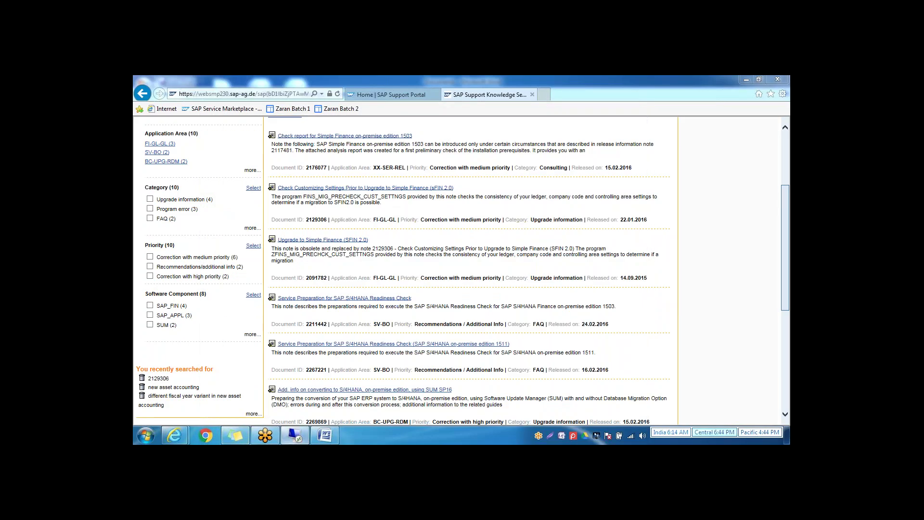
{"action": "mouse_move", "coordinate": [184, 437]}
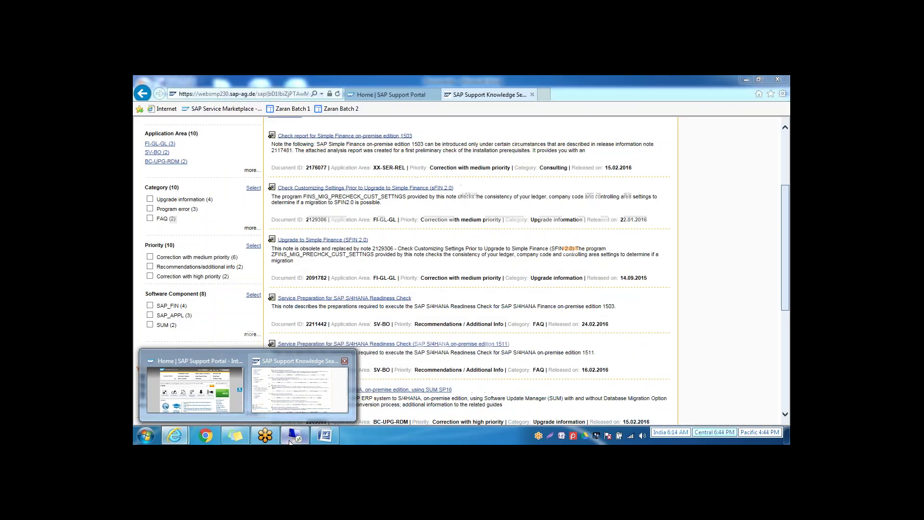
{"action": "left_click", "coordinate": [291, 436]}
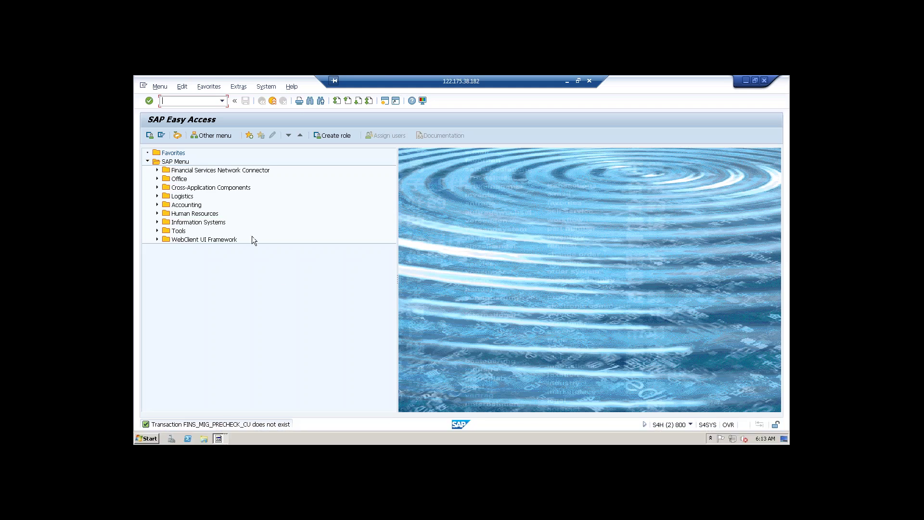
{"action": "left_click", "coordinate": [219, 438]}
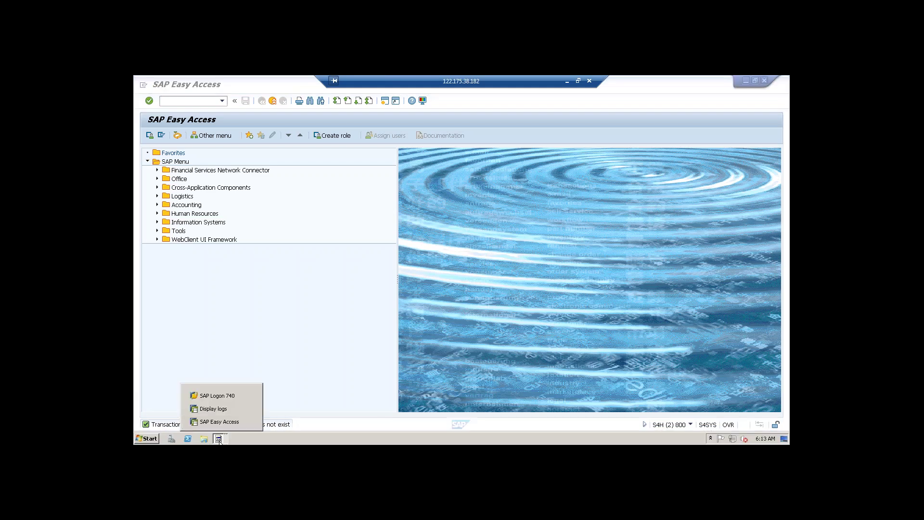
{"action": "left_click", "coordinate": [217, 409]}
{"action": "left_click", "coordinate": [261, 101]}
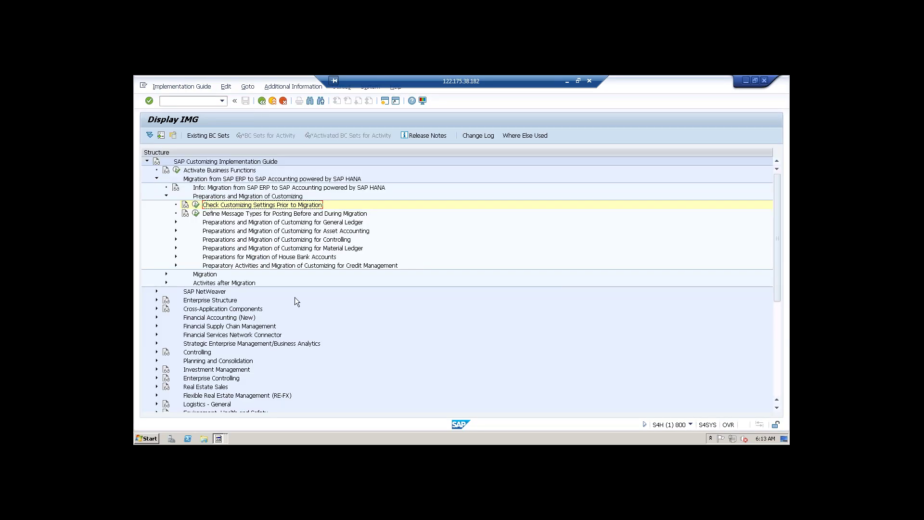
Step: Switch to the blank Microsoft Word document and write the line "Note implementtaion"
{"action": "left_click", "coordinate": [567, 81]}
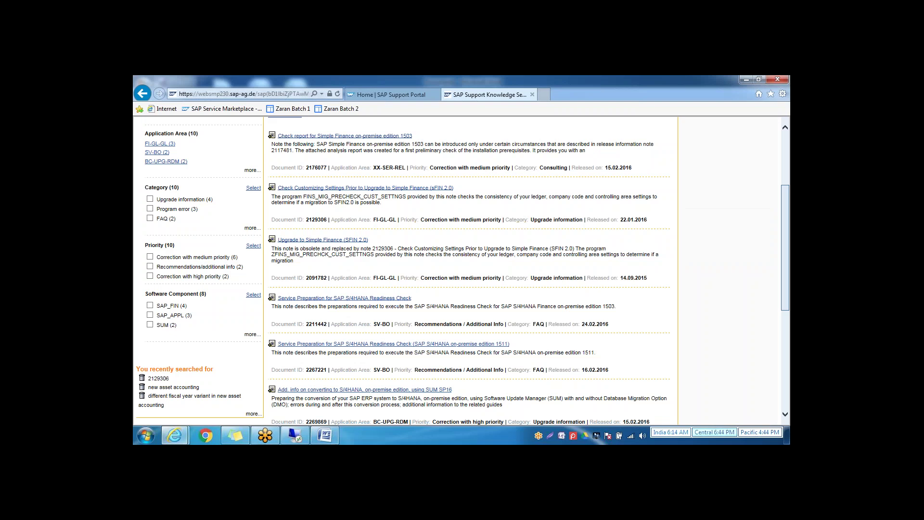
{"action": "left_click", "coordinate": [324, 437]}
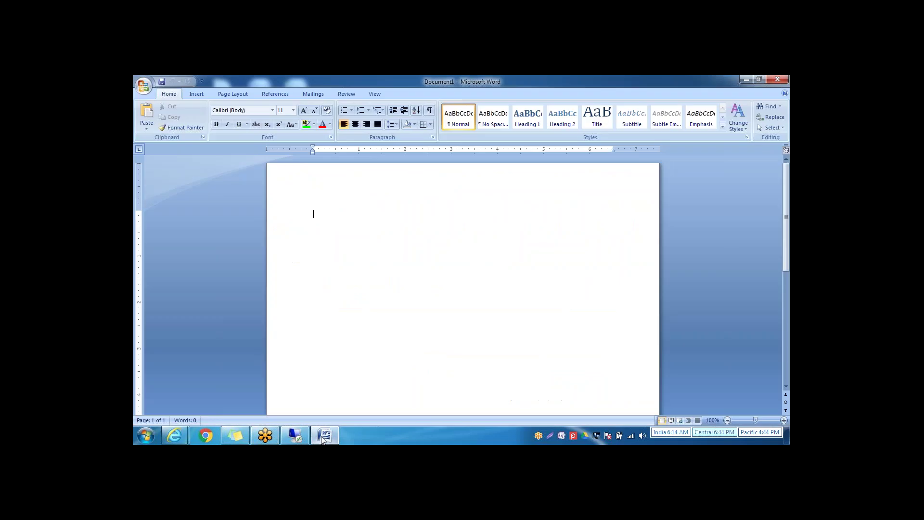
{"action": "type", "text": "Note implement"}
{"action": "type", "text": "ation"}
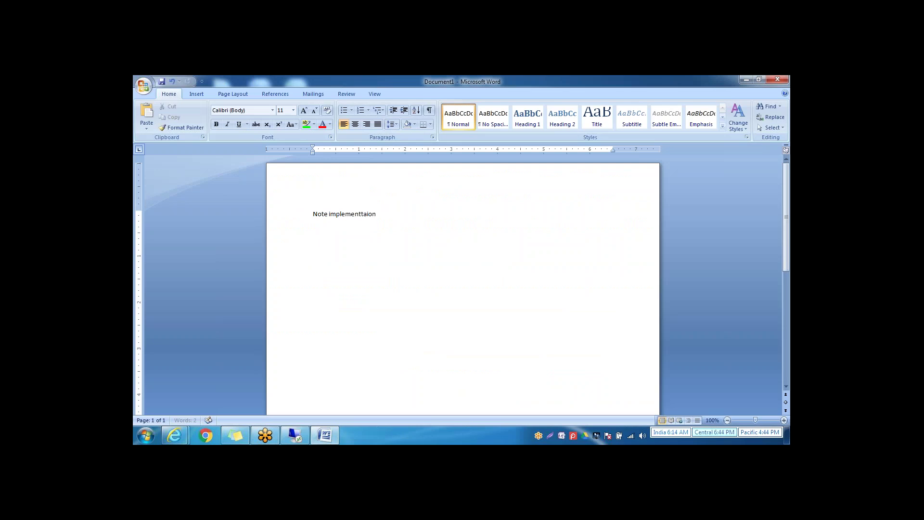
{"action": "key", "text": "Return"}
{"action": "key", "text": "Return"}
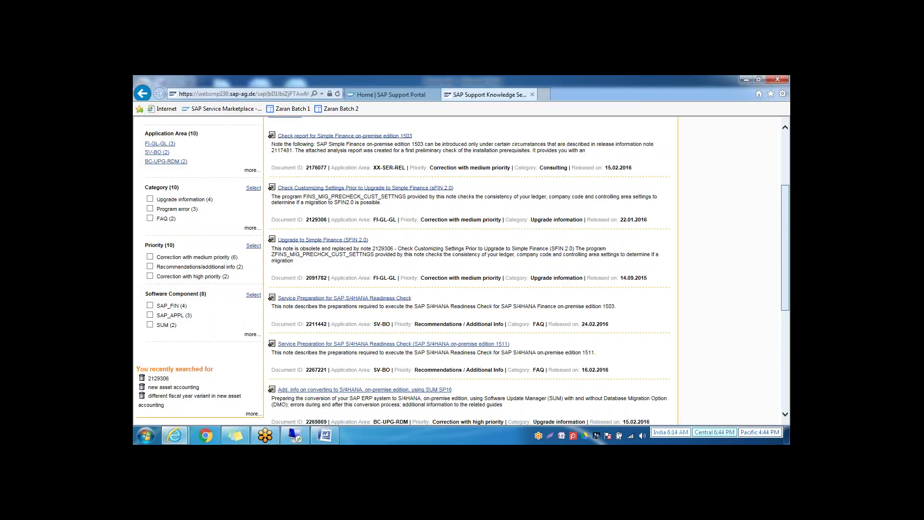
Step: In the remote session, open the documentation of Define Message Types for Posting Before and During Migration and copy the work area FINS_FI_MIG
{"action": "left_click", "coordinate": [295, 436]}
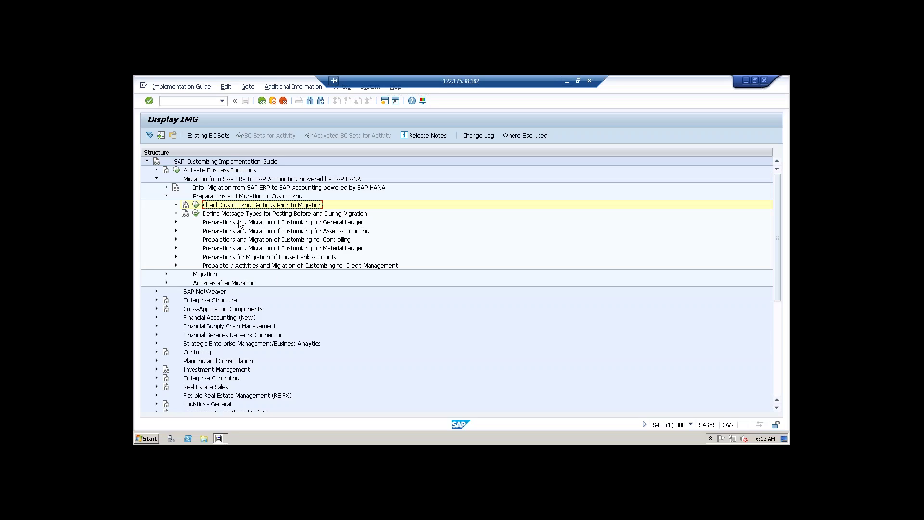
{"action": "left_click", "coordinate": [240, 216]}
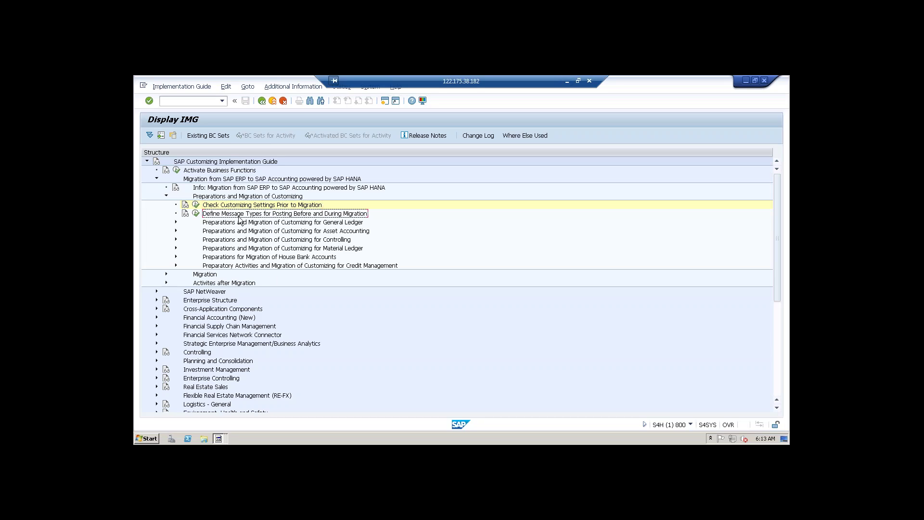
{"action": "left_click", "coordinate": [185, 213]}
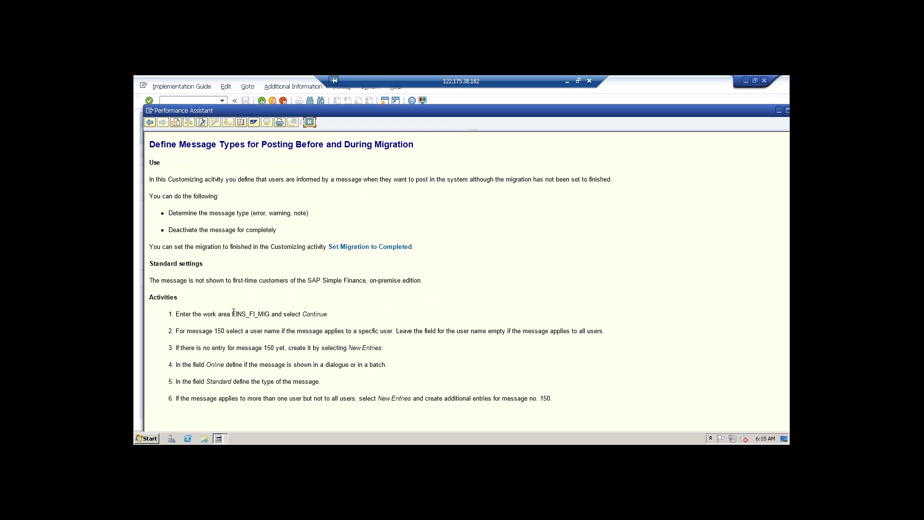
{"action": "left_click_drag", "start_coordinate": [232, 314], "coordinate": [270, 315]}
{"action": "key", "text": "ctrl+c"}
{"action": "left_click", "coordinate": [309, 122]}
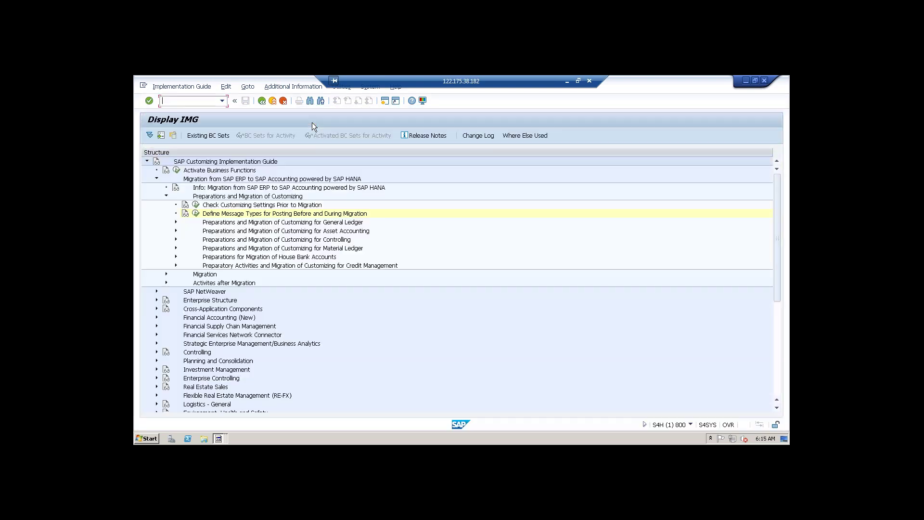
{"action": "left_click", "coordinate": [195, 214]}
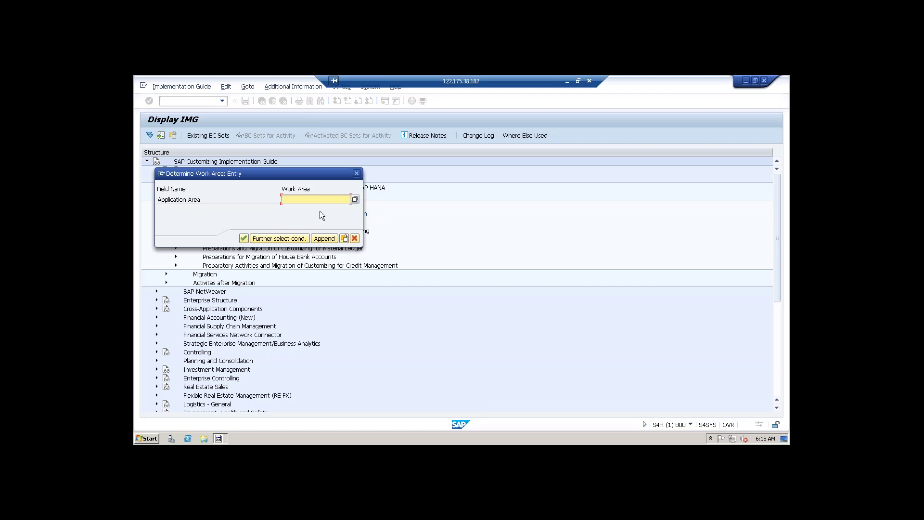
{"action": "left_click", "coordinate": [354, 238]}
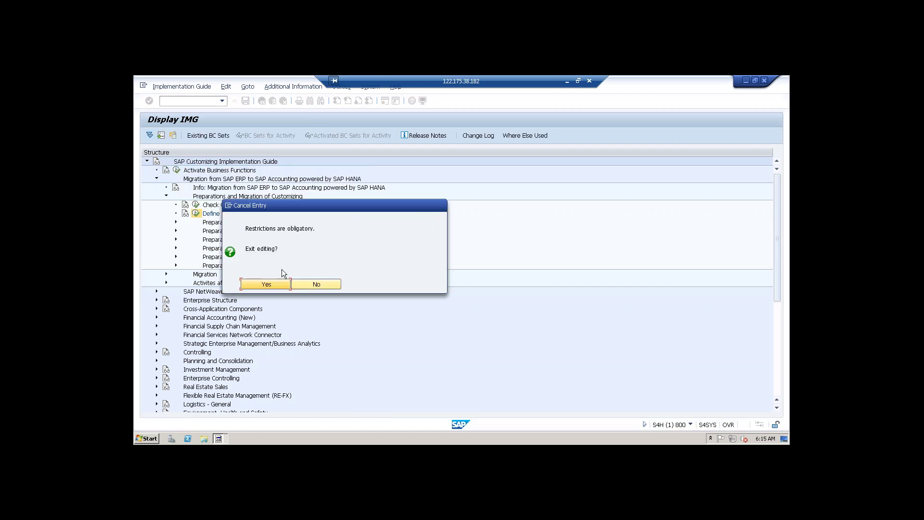
{"action": "left_click", "coordinate": [277, 283]}
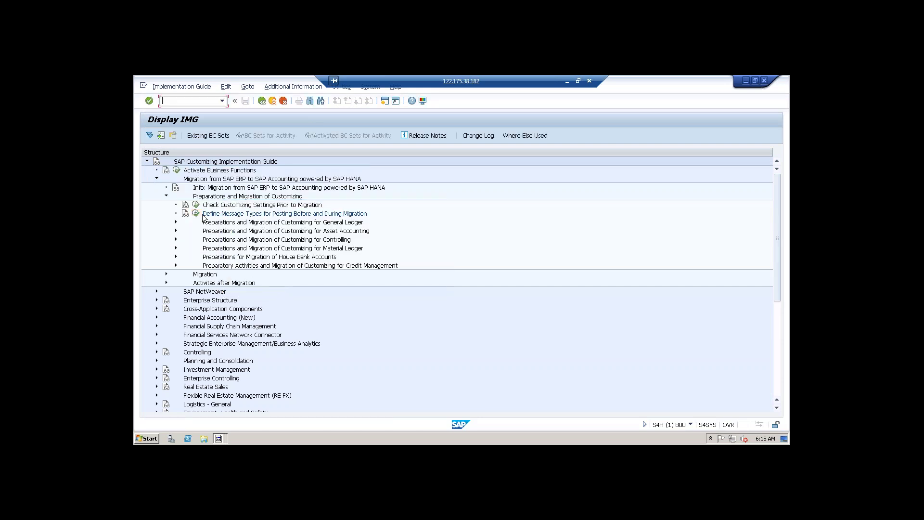
Step: Open Define Message Types for Posting Before and During Migration for work area FINS_FI_MIG and start new entries
{"action": "key", "text": "ctrl+v"}
{"action": "key", "text": "Return"}
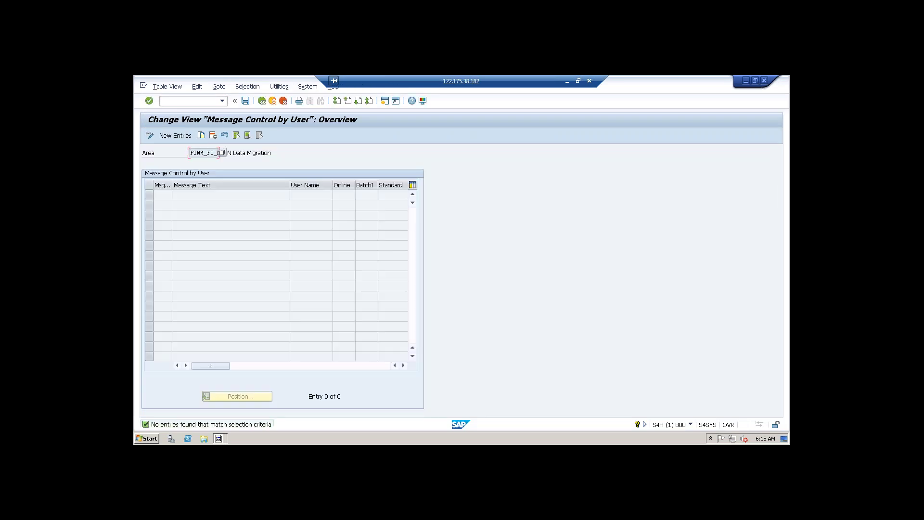
{"action": "left_click", "coordinate": [179, 137]}
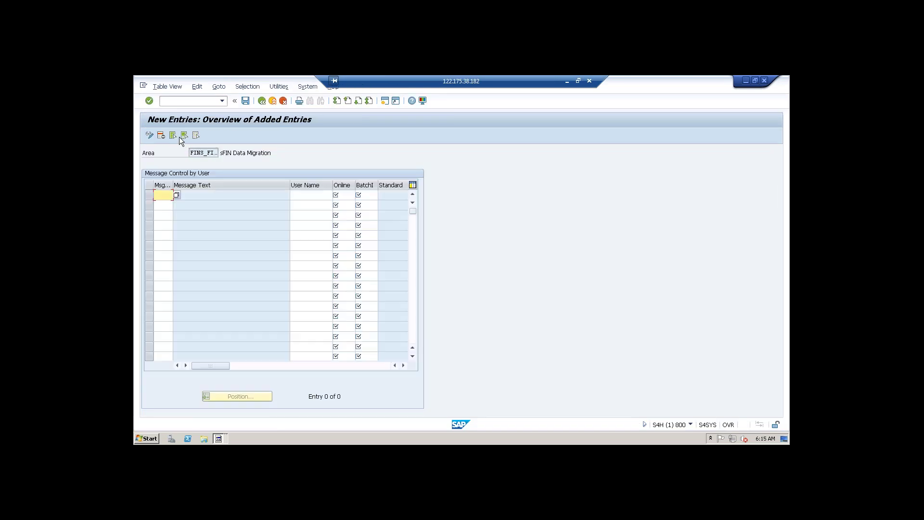
Step: Add an entry for message number 150 with message type E for both online and batch input processing
{"action": "type", "text": "150"}
{"action": "key", "text": "Return"}
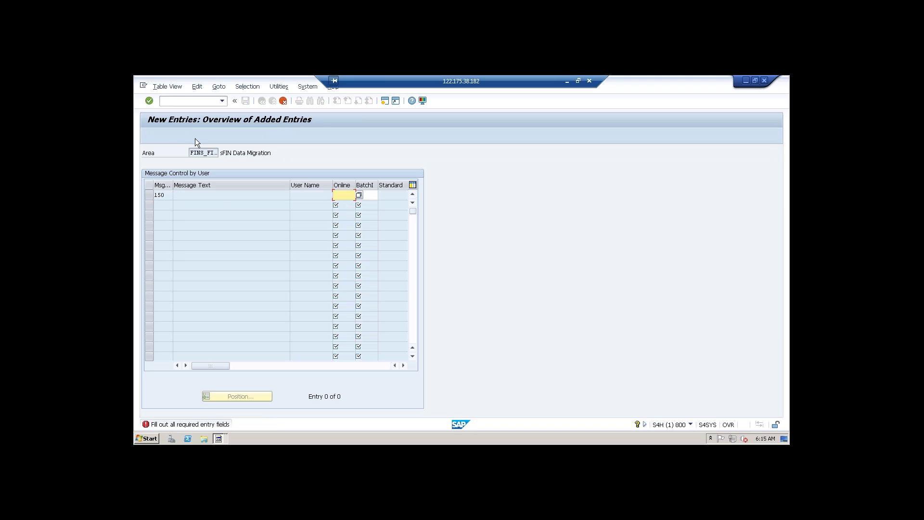
{"action": "type", "text": "E"}
{"action": "key", "text": "Return"}
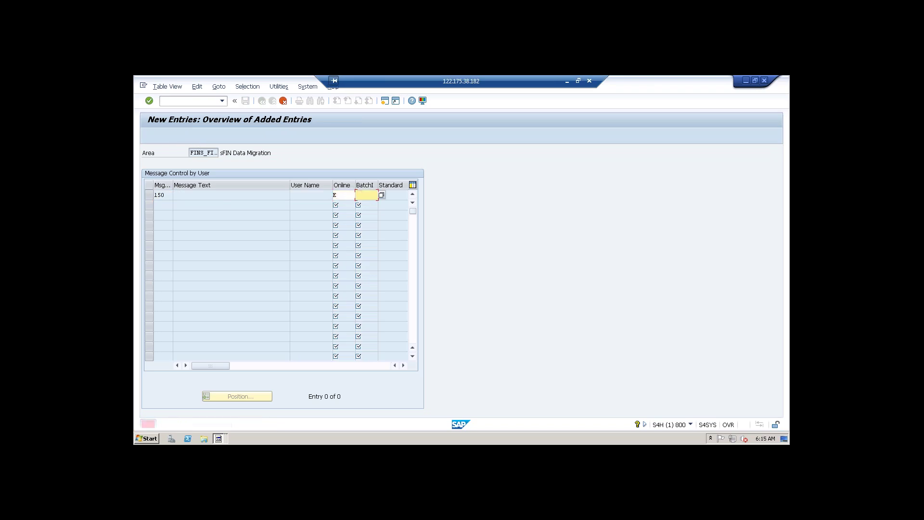
{"action": "type", "text": "E"}
{"action": "key", "text": "Return"}
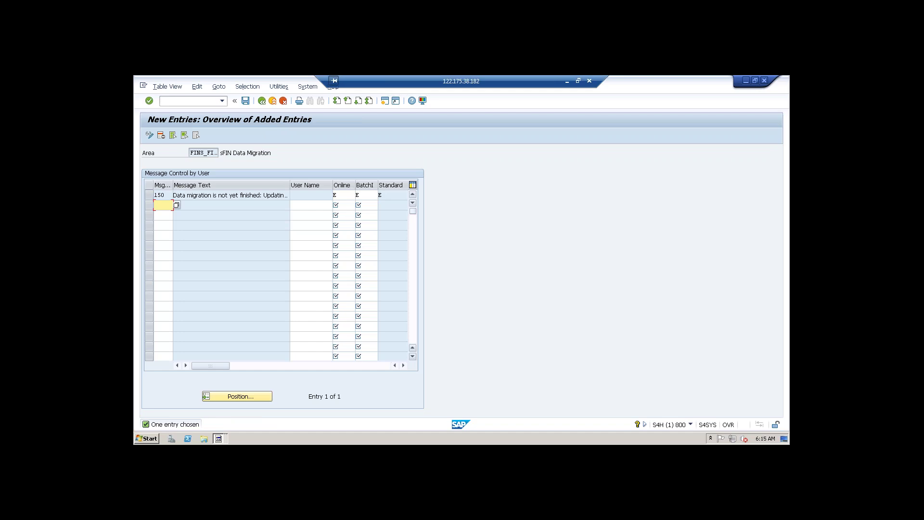
{"action": "left_click_drag", "start_coordinate": [174, 196], "coordinate": [324, 202]}
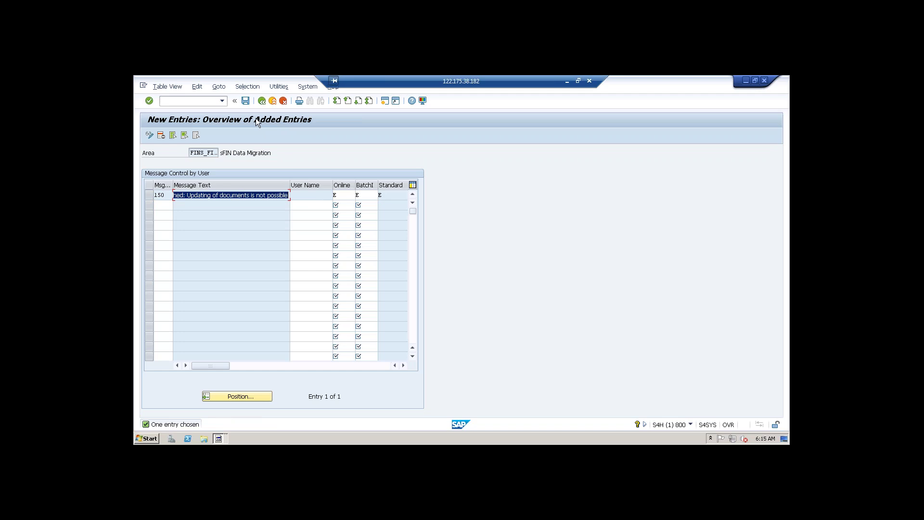
Step: Save the message entry in a new customizing request described as "SFIN Migration_NG_TR#1", and return to Display IMG
{"action": "left_click", "coordinate": [246, 101]}
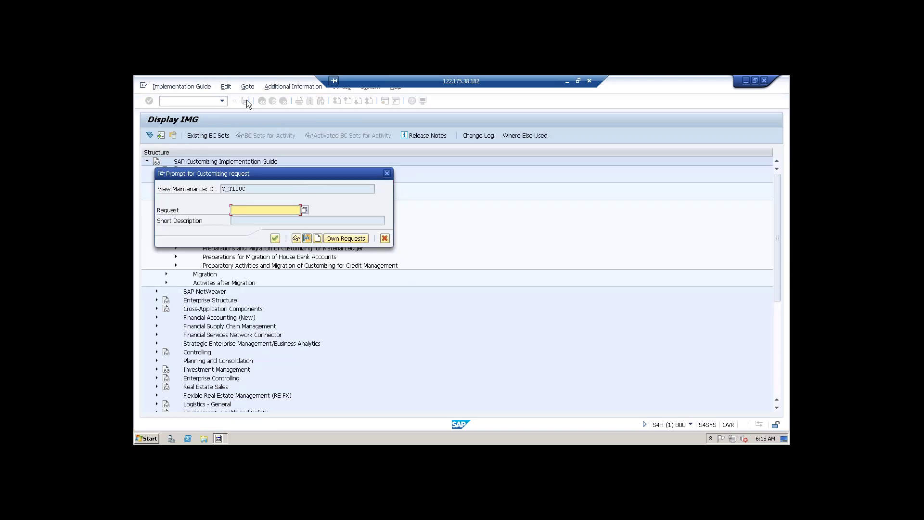
{"action": "left_click", "coordinate": [319, 236]}
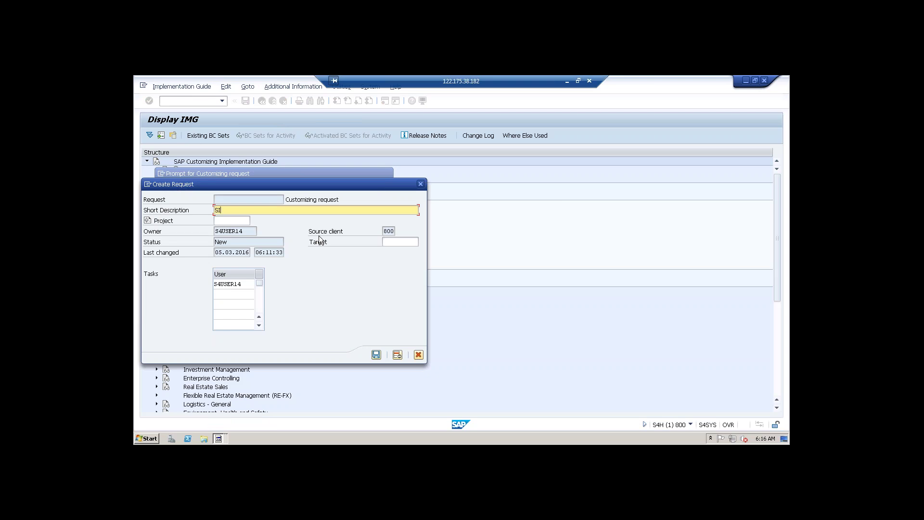
{"action": "type", "text": "SFIN Migration_NG_TR#1"}
{"action": "left_click", "coordinate": [376, 355]}
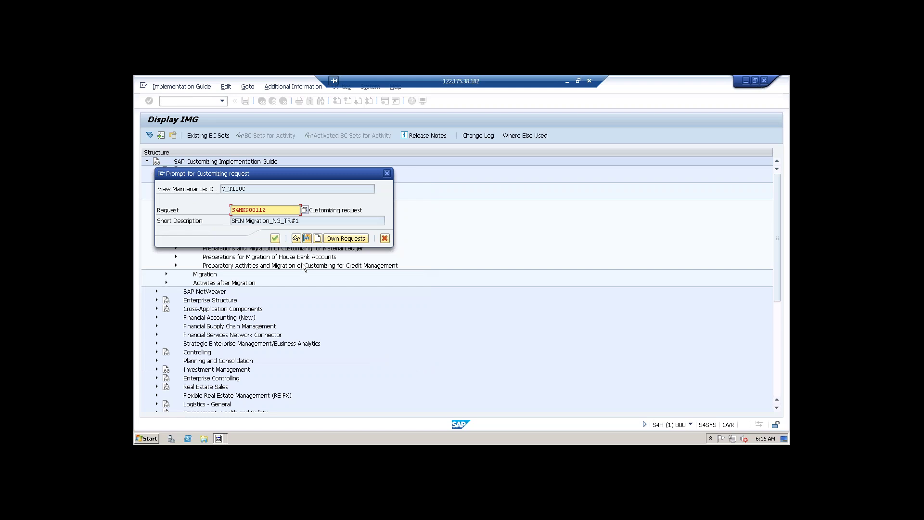
{"action": "left_click", "coordinate": [275, 238]}
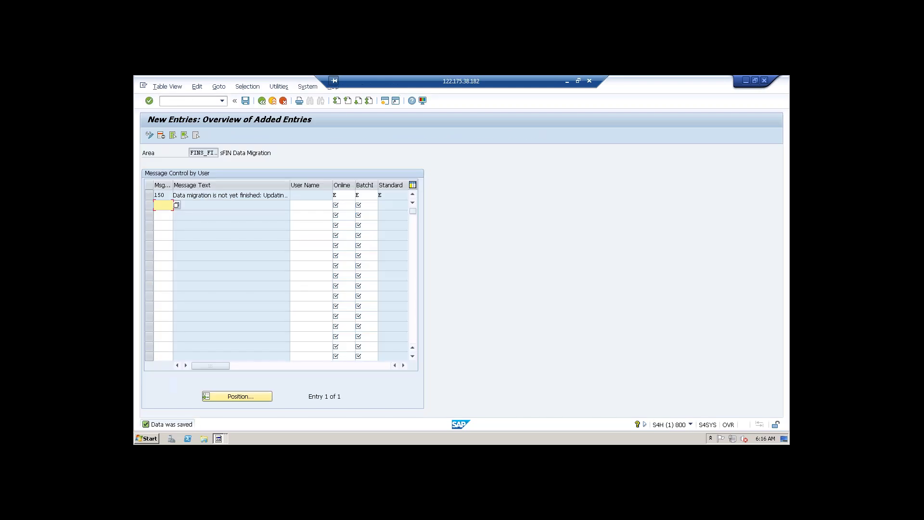
{"action": "left_click", "coordinate": [262, 101]}
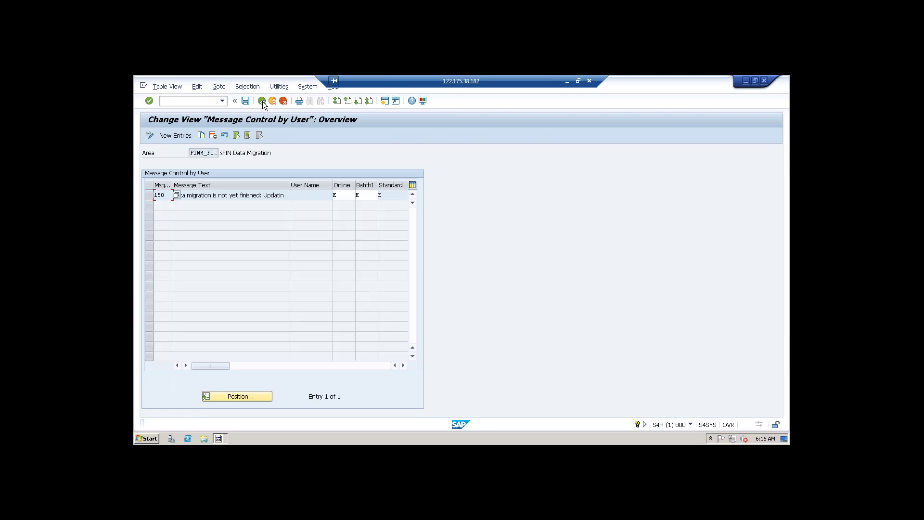
{"action": "left_click", "coordinate": [261, 101]}
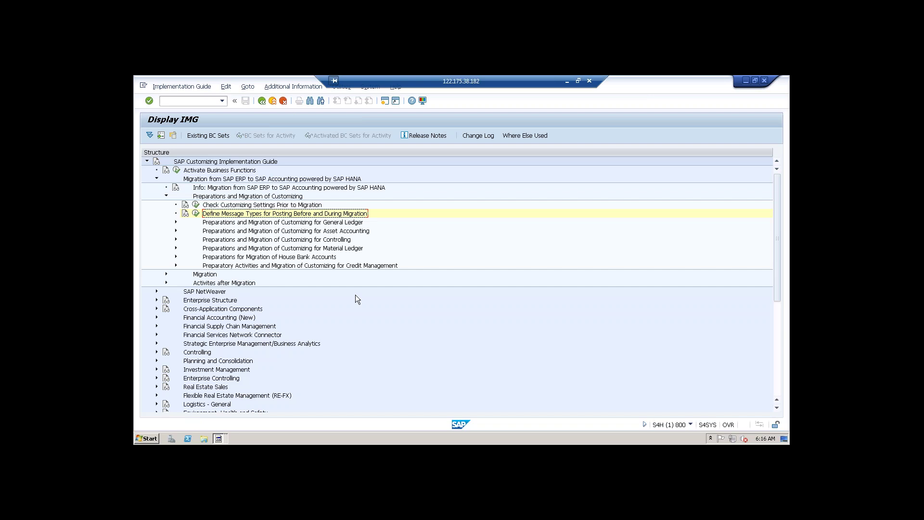
Step: View the Word document on the local desktop, and return to the remote session
{"action": "left_click", "coordinate": [567, 82]}
{"action": "left_click", "coordinate": [327, 440]}
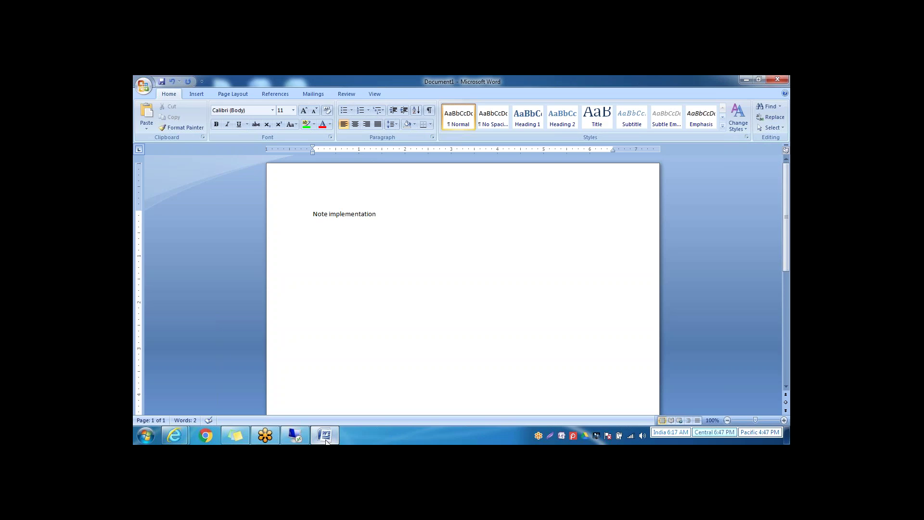
{"action": "left_click", "coordinate": [300, 439]}
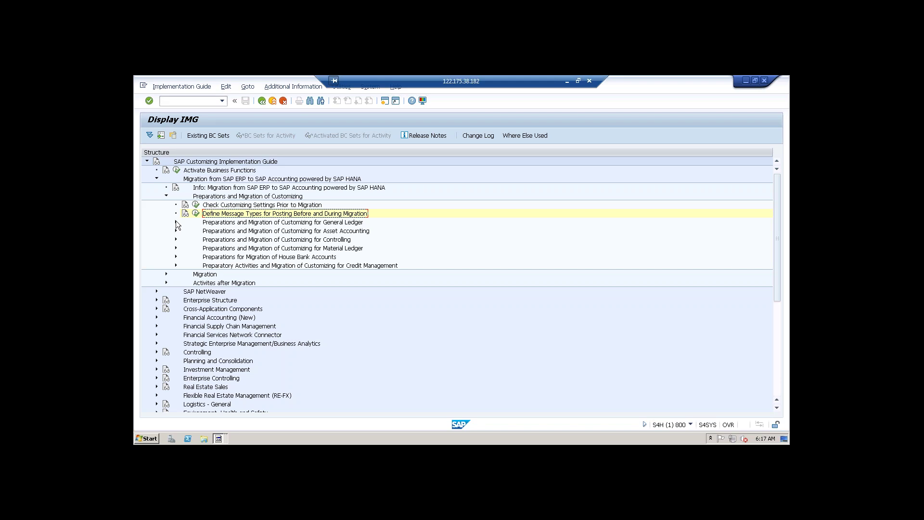
Step: Review the nodes under Preparations and Migration of Customizing and the activities under Migration, leaving Migration collapsed
{"action": "left_click", "coordinate": [251, 231]}
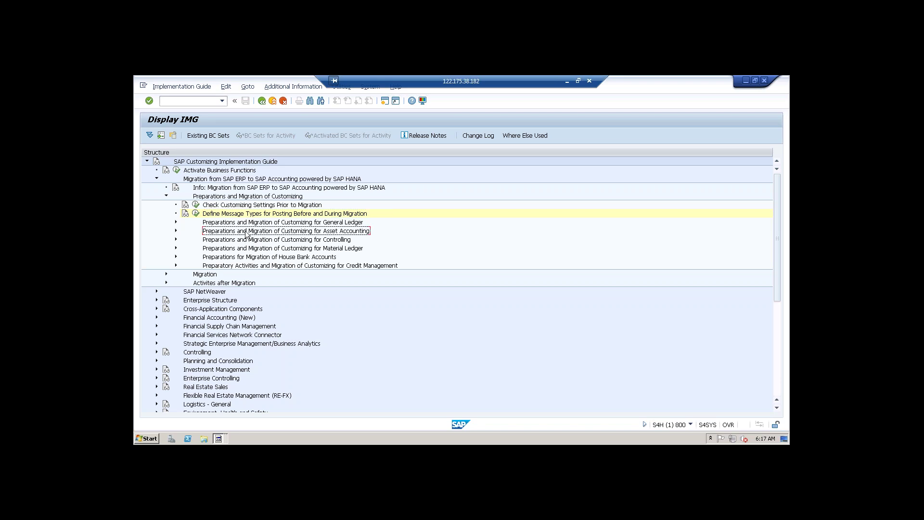
{"action": "left_click", "coordinate": [243, 223]}
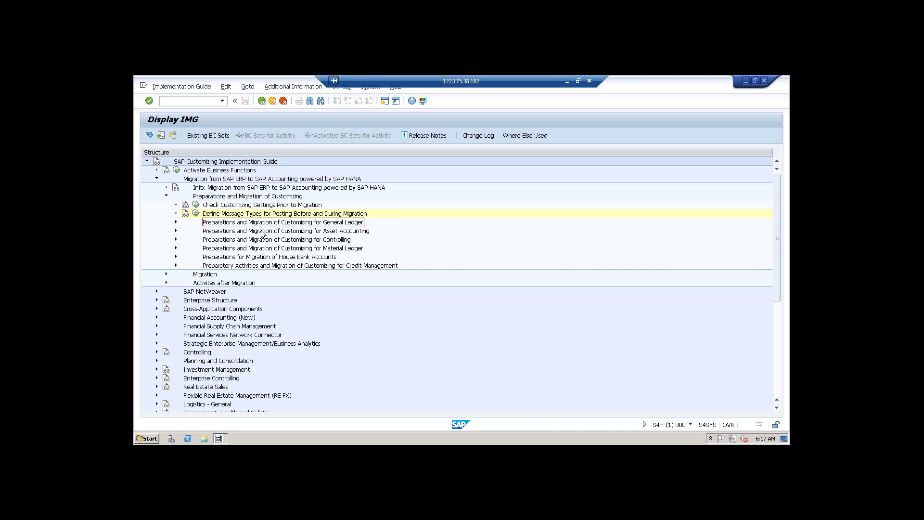
{"action": "left_click", "coordinate": [276, 240]}
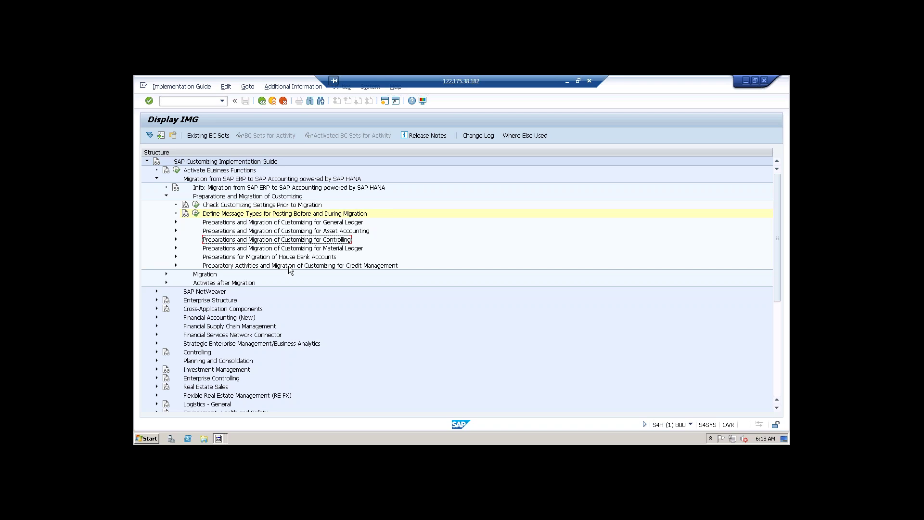
{"action": "left_click", "coordinate": [296, 232]}
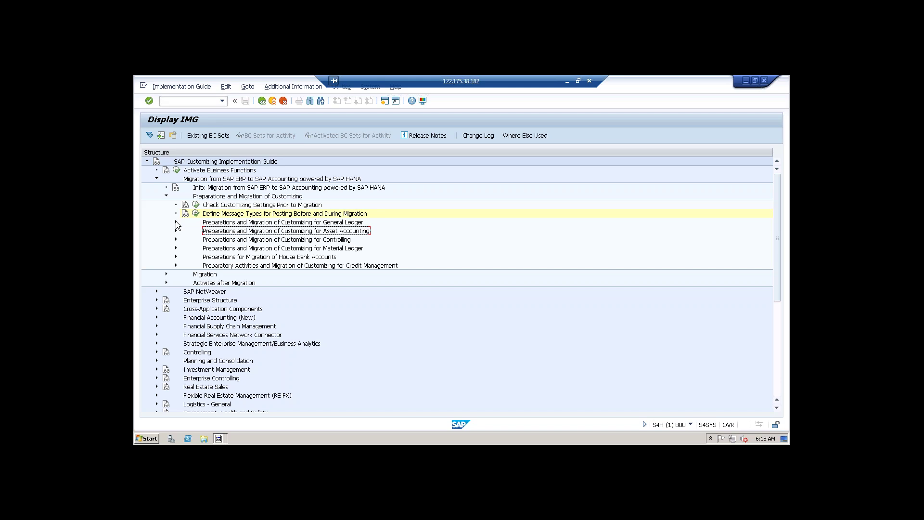
{"action": "left_click", "coordinate": [218, 197]}
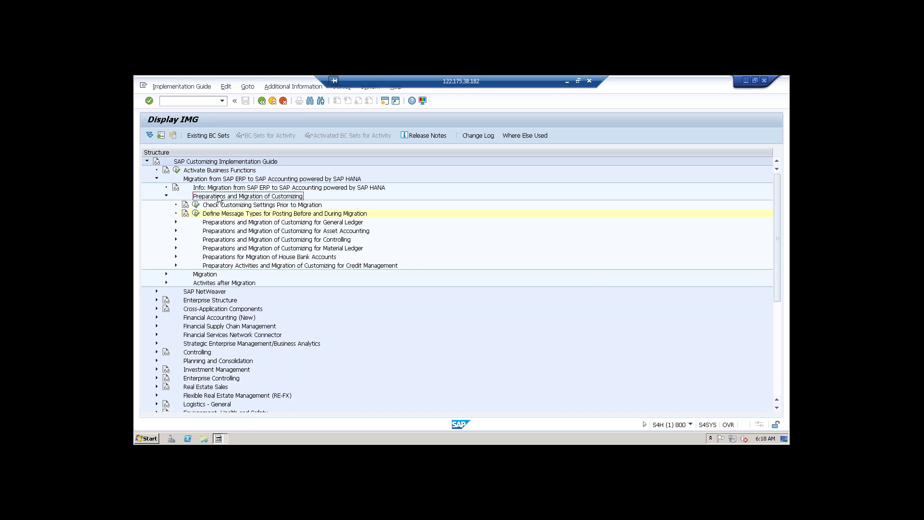
{"action": "left_click", "coordinate": [166, 273]}
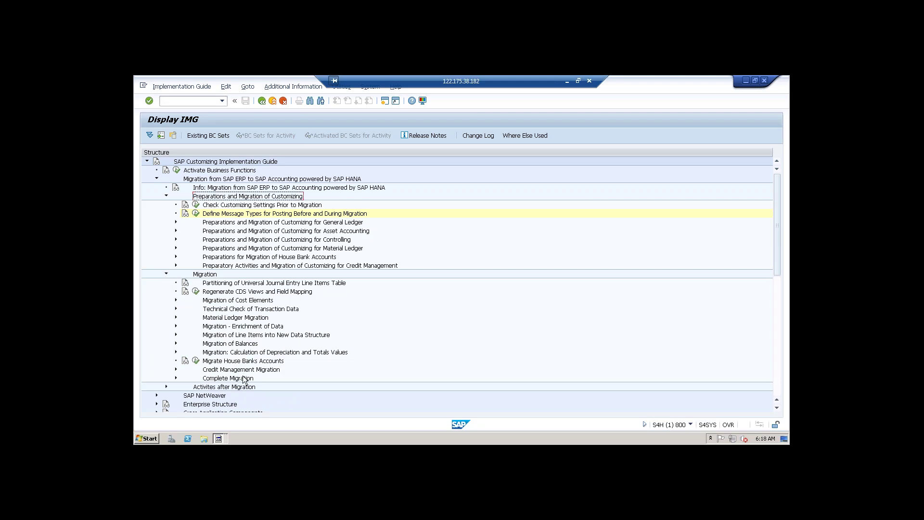
{"action": "left_click", "coordinate": [166, 274]}
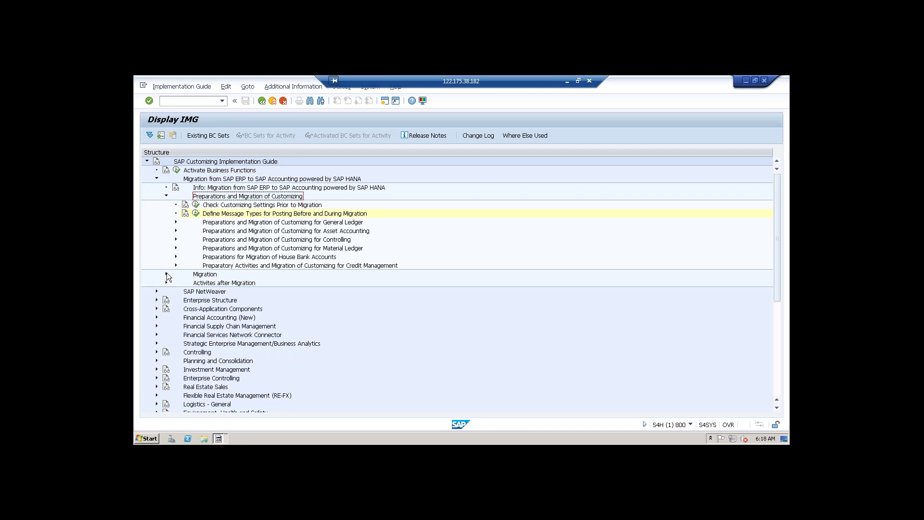
Step: Expand Preparations and Migration of Customizing for General Ledger and look over its activities
{"action": "left_click", "coordinate": [176, 222]}
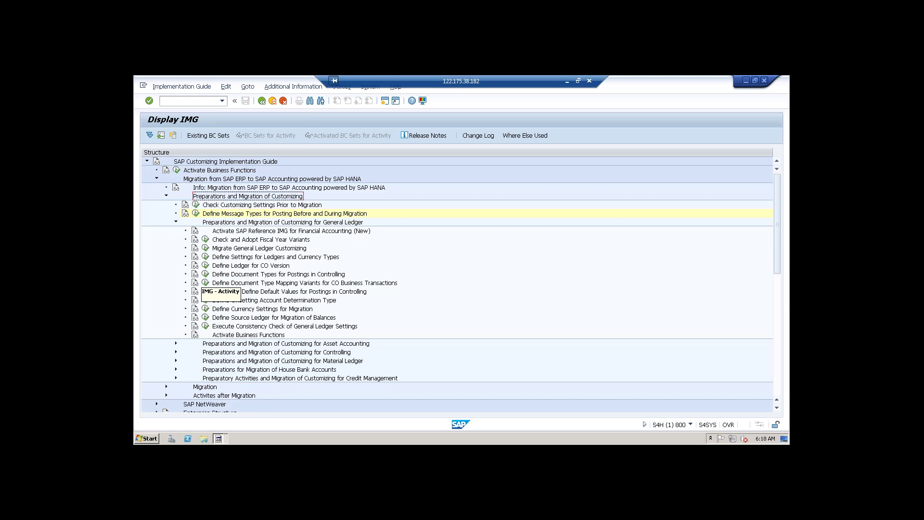
{"action": "left_click", "coordinate": [230, 223]}
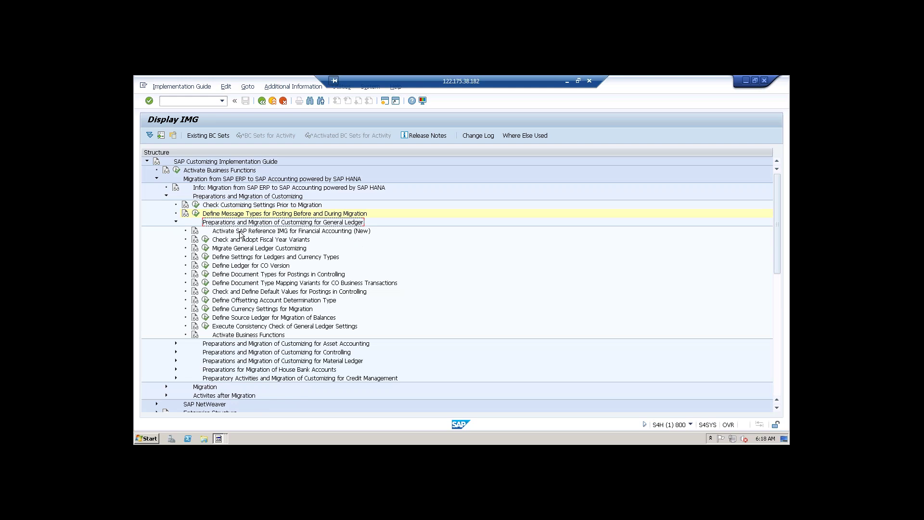
{"action": "left_click", "coordinate": [241, 232]}
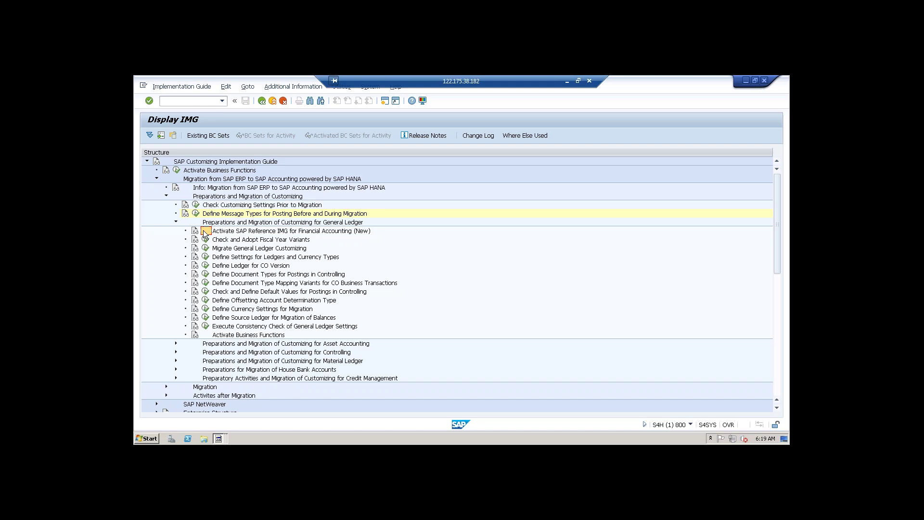
Step: Read the documentation of Check and Adopt Fiscal Year Variants, and close it
{"action": "left_click", "coordinate": [233, 240]}
{"action": "left_click", "coordinate": [195, 239]}
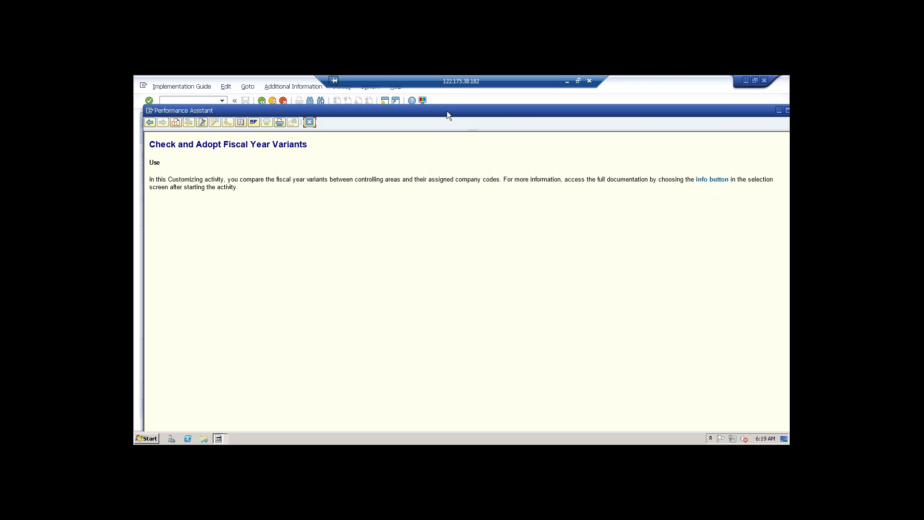
{"action": "left_click_drag", "start_coordinate": [446, 111], "coordinate": [443, 328]}
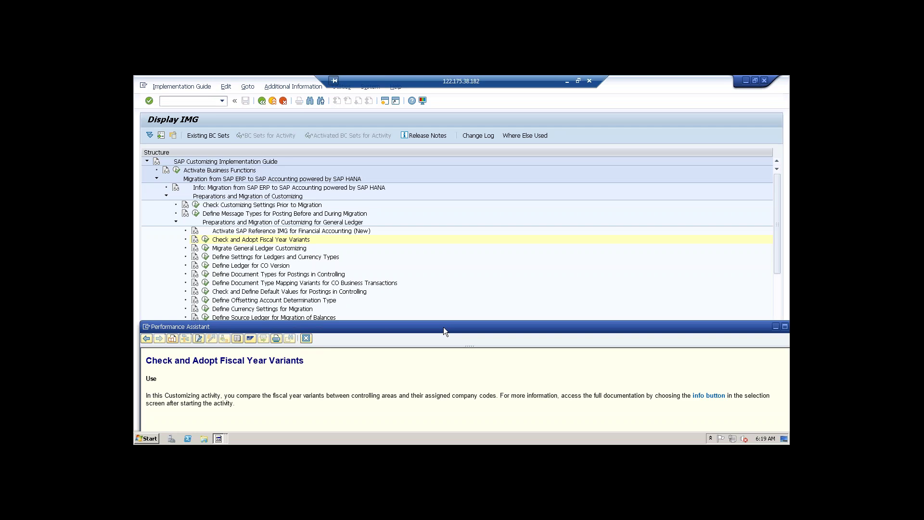
{"action": "left_click_drag", "start_coordinate": [443, 327], "coordinate": [415, 235]}
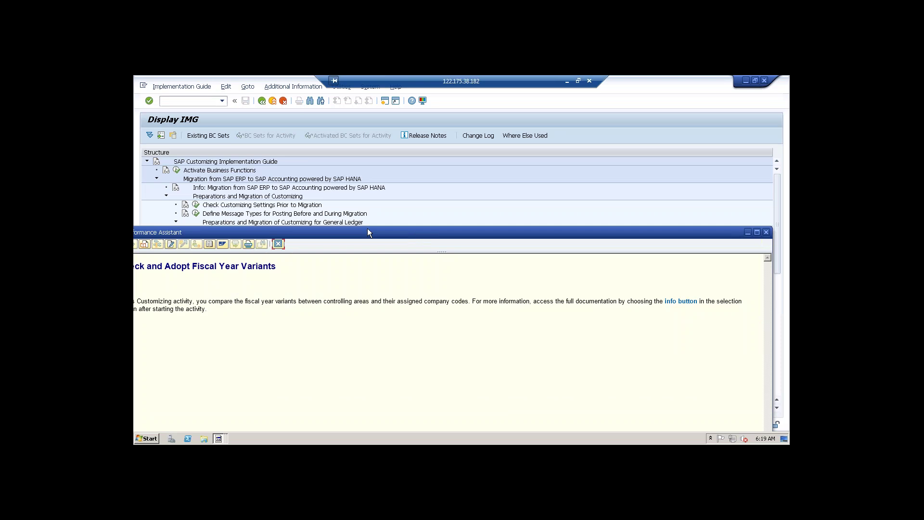
{"action": "left_click", "coordinate": [279, 244]}
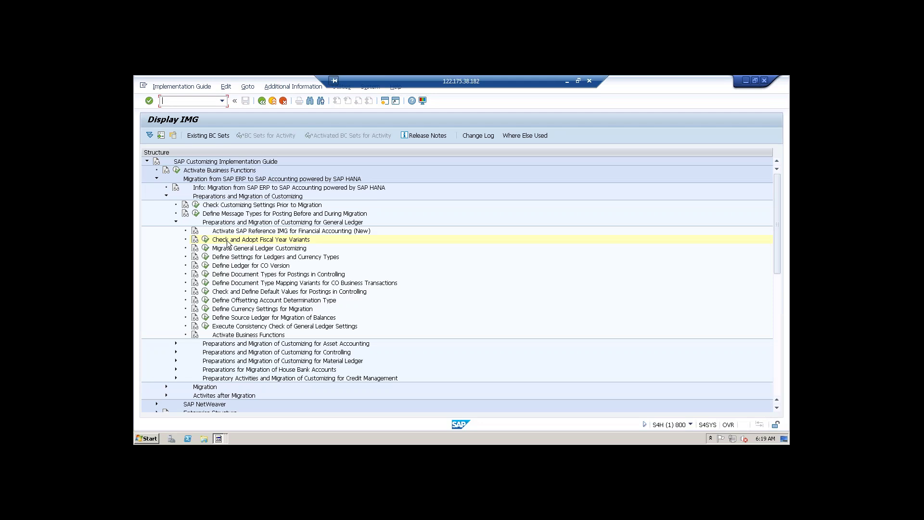
Step: Run Check and Adopt Fiscal Year Variants for controlling area 0001 and dismiss the information dialog
{"action": "left_click", "coordinate": [205, 239]}
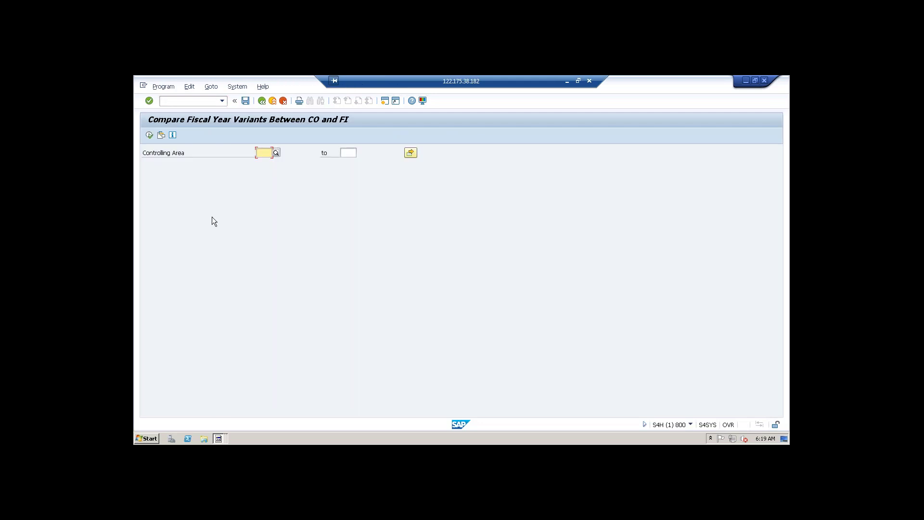
{"action": "type", "text": "0001"}
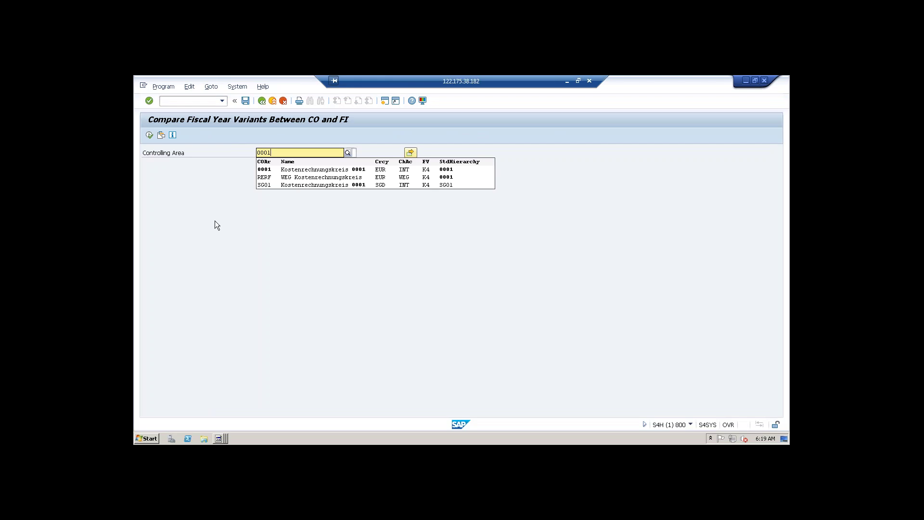
{"action": "left_click", "coordinate": [292, 286]}
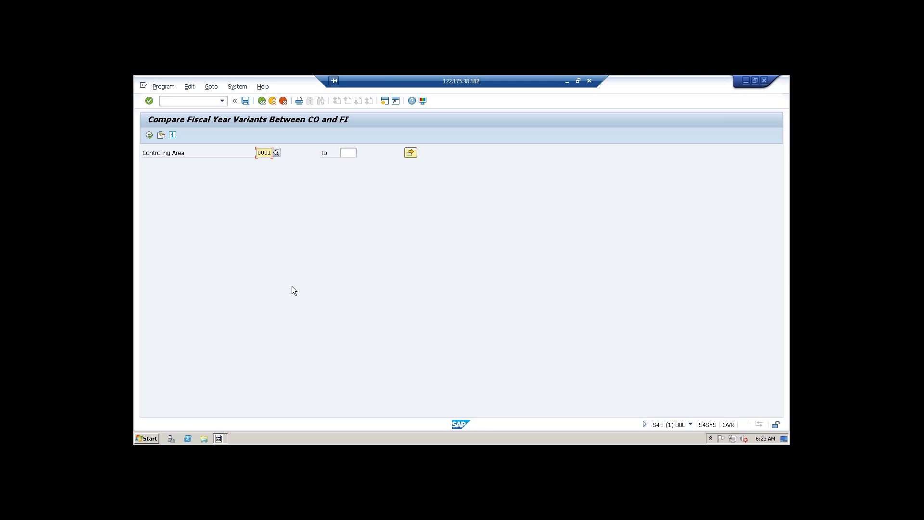
{"action": "left_click", "coordinate": [149, 135]}
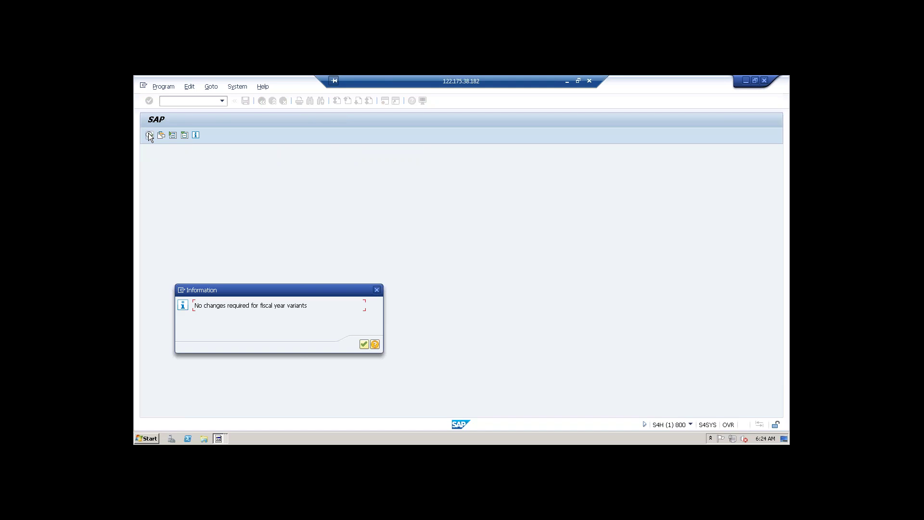
{"action": "key", "text": "Return"}
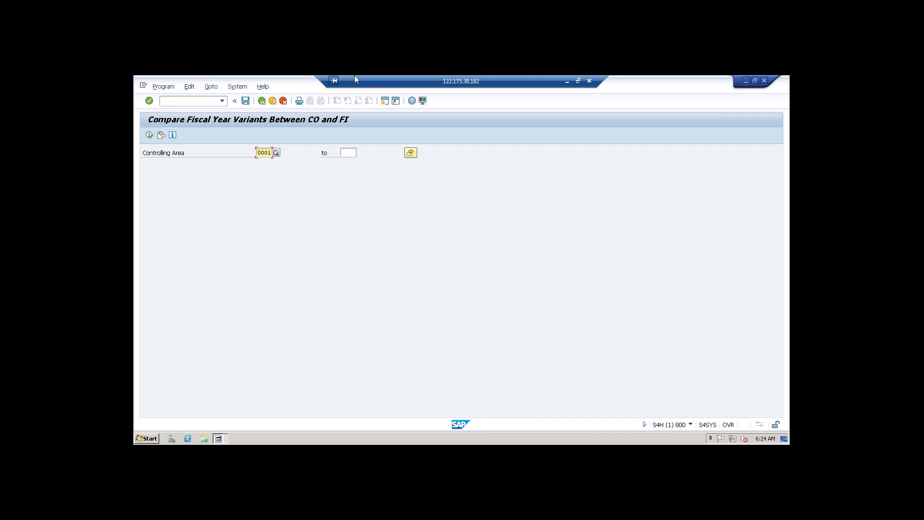
Step: Open the Google Drive folder on the local desktop to look through its files, close it and return to the remote session
{"action": "left_click", "coordinate": [566, 80]}
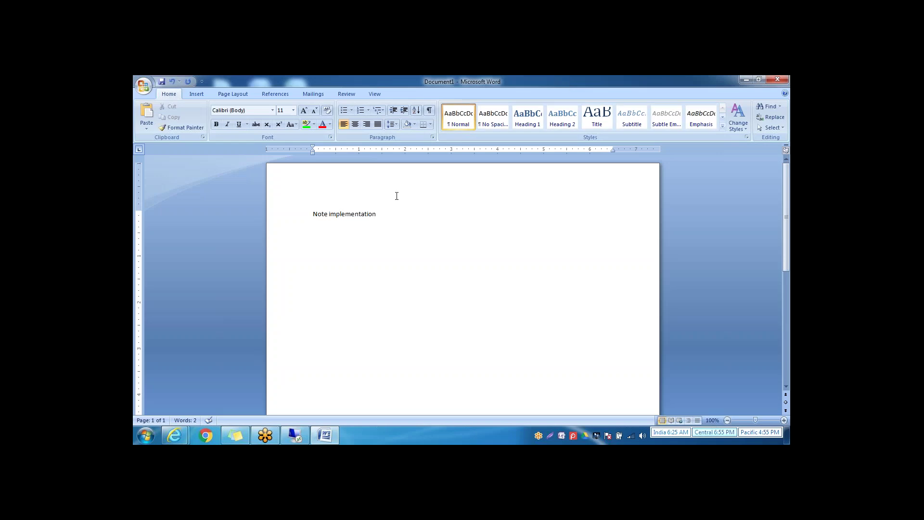
{"action": "key", "text": "super+d"}
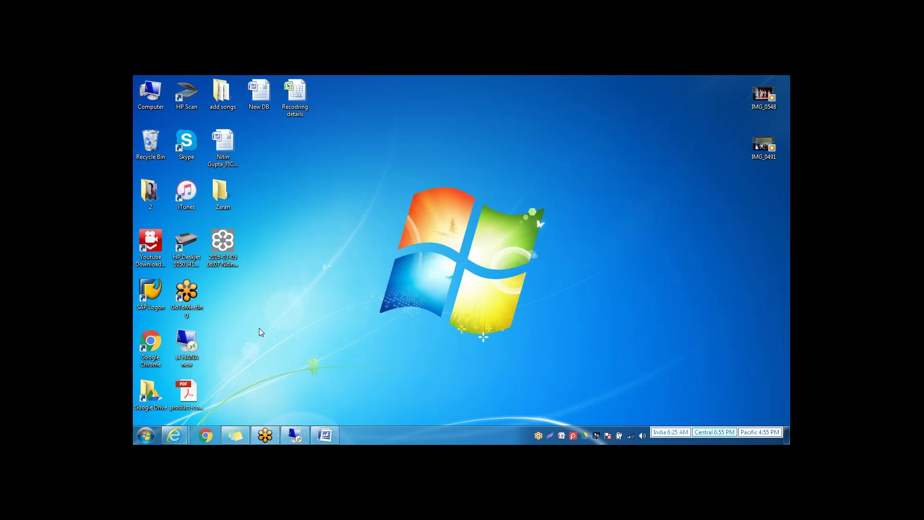
{"action": "double_click", "coordinate": [154, 386]}
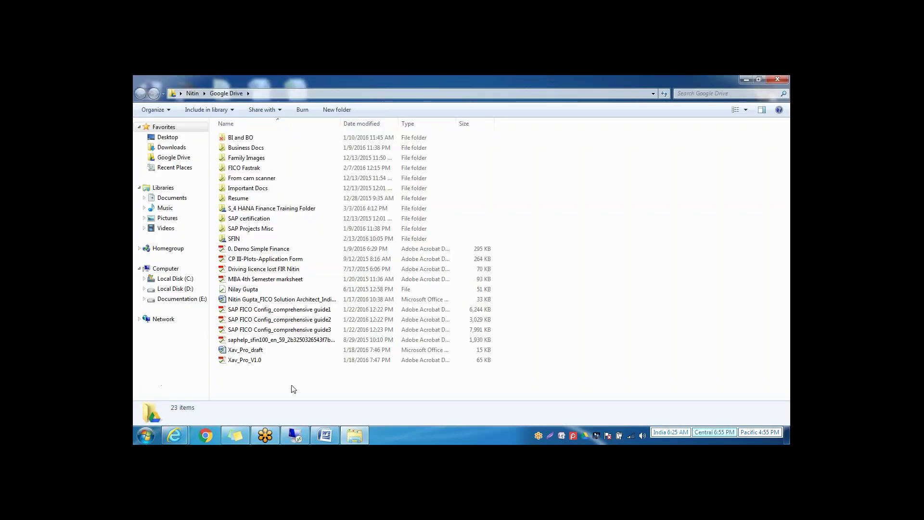
{"action": "left_click", "coordinate": [777, 80]}
{"action": "left_click", "coordinate": [295, 436]}
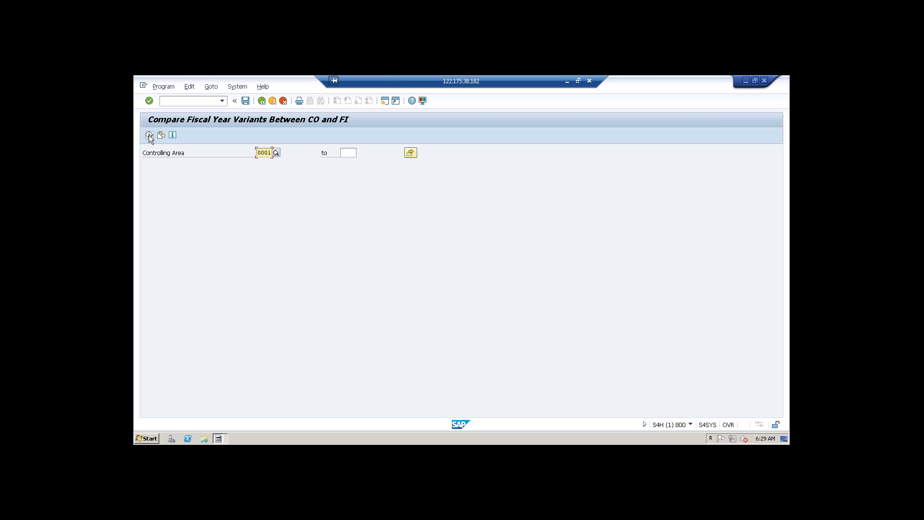
Step: Clear the controlling area selection and run the fiscal year variant comparison between CO and FI for all controlling areas
{"action": "left_click", "coordinate": [274, 155]}
{"action": "key", "text": "Delete"}
{"action": "key", "text": "Delete"}
{"action": "key", "text": "Delete"}
{"action": "key", "text": "Delete"}
{"action": "key", "text": "F8"}
{"action": "left_click", "coordinate": [149, 136]}
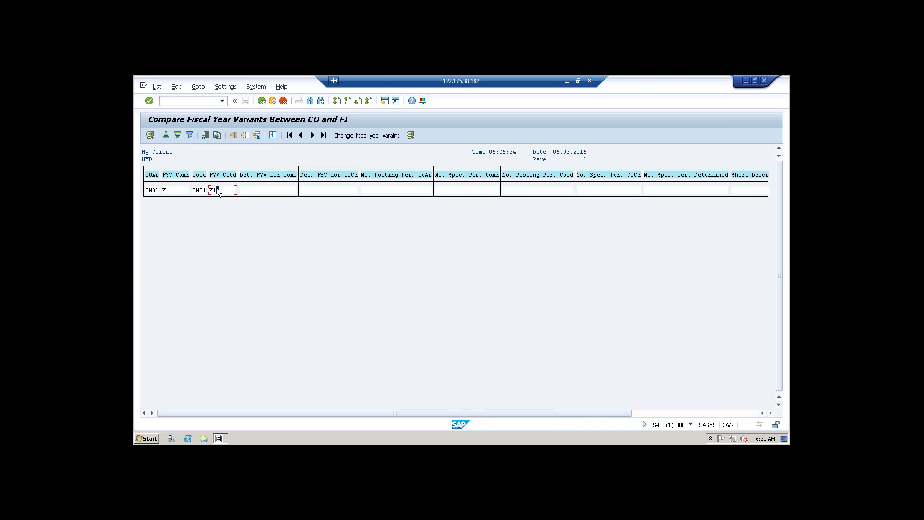
Step: Look over the CO and FI fiscal year variants in the comparison list, and return to the Implementation Guide structure
{"action": "key", "text": "Right"}
{"action": "key", "text": "Right"}
{"action": "left_click", "coordinate": [736, 96]}
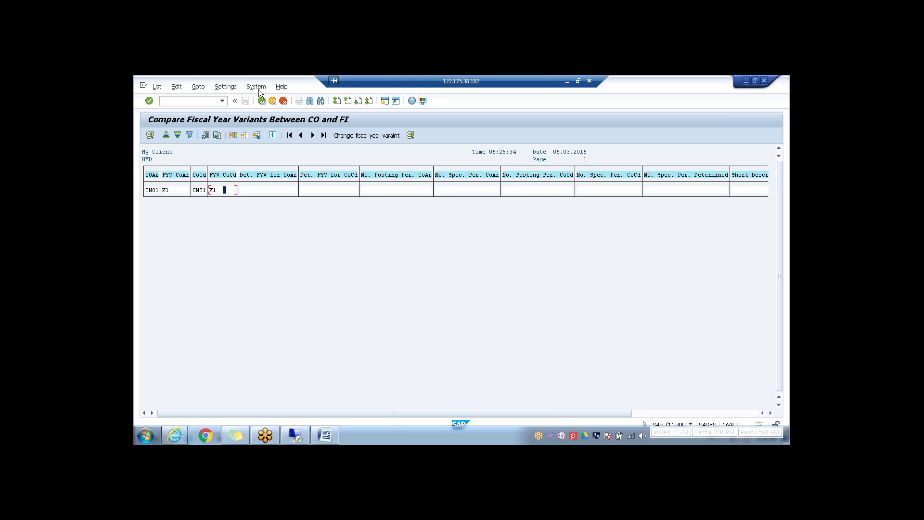
{"action": "left_click", "coordinate": [263, 101]}
{"action": "left_click", "coordinate": [263, 102]}
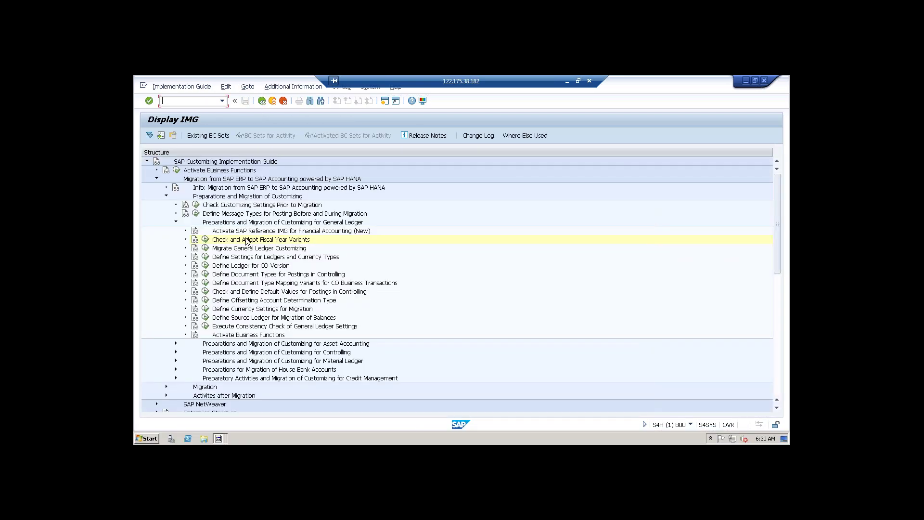
Step: Read the documentation of Migrate General Ledger Customizing, including the list of migrated settings, and close it
{"action": "left_click", "coordinate": [246, 239]}
{"action": "left_click", "coordinate": [253, 249]}
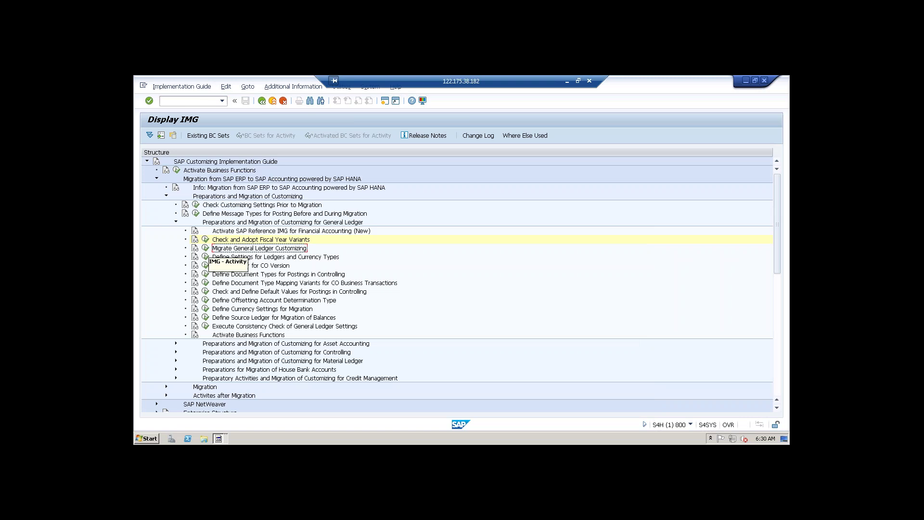
{"action": "double_click", "coordinate": [254, 250]}
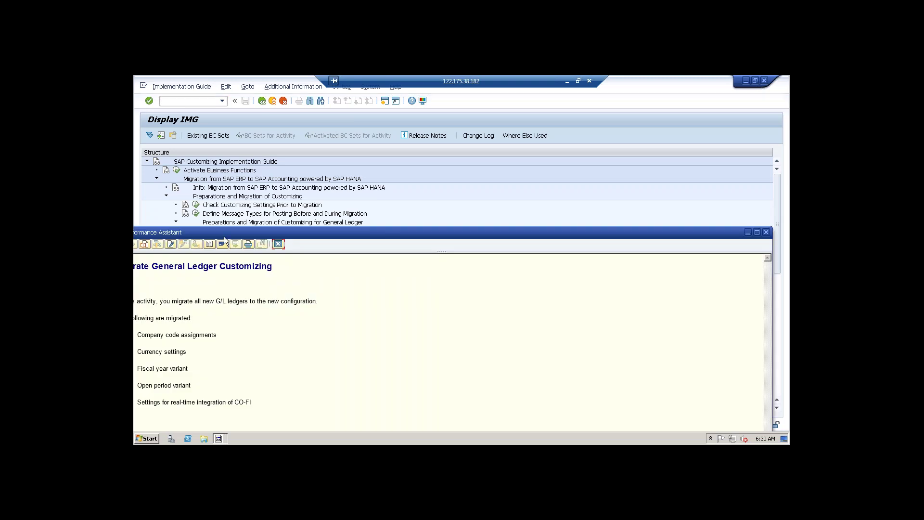
{"action": "left_click_drag", "start_coordinate": [327, 145], "coordinate": [284, 128]}
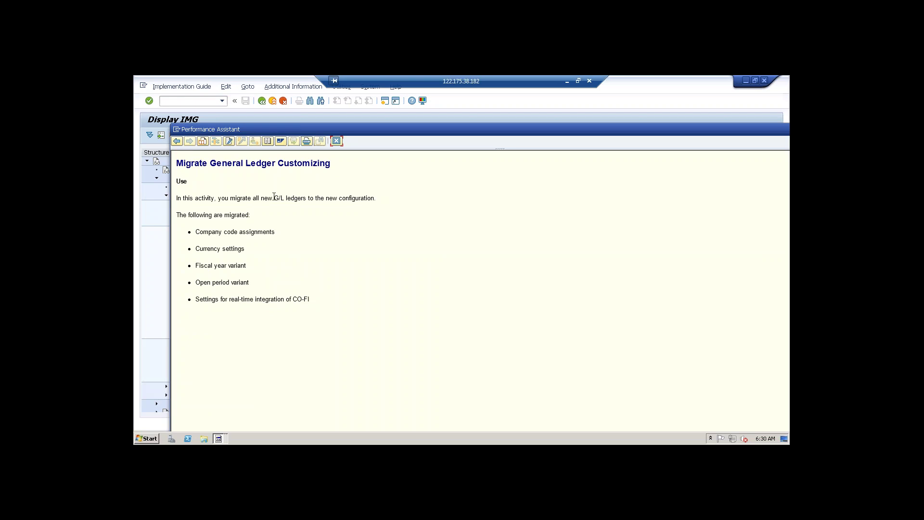
{"action": "left_click_drag", "start_coordinate": [251, 198], "coordinate": [326, 215]}
{"action": "left_click", "coordinate": [326, 216]}
{"action": "triple_click", "coordinate": [225, 234]}
{"action": "left_click", "coordinate": [223, 250]}
{"action": "left_click", "coordinate": [335, 141]}
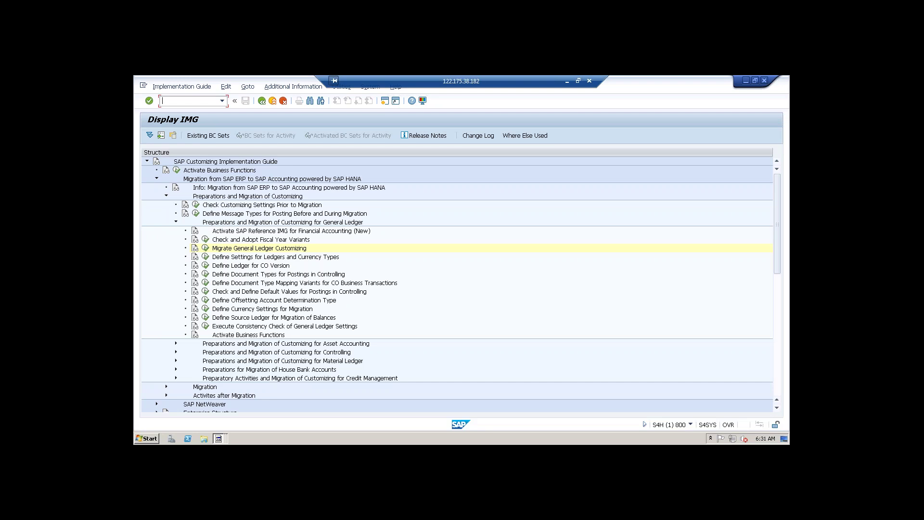
Step: Run Migrate General Ledger Customizing, read the long text of the message about inconsistent ledger customizing, and close it
{"action": "left_click", "coordinate": [205, 249]}
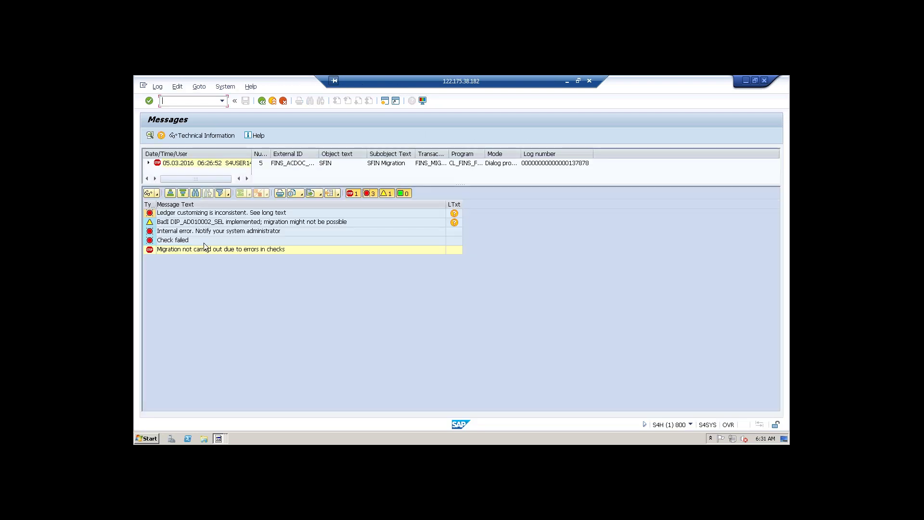
{"action": "left_click", "coordinate": [229, 222]}
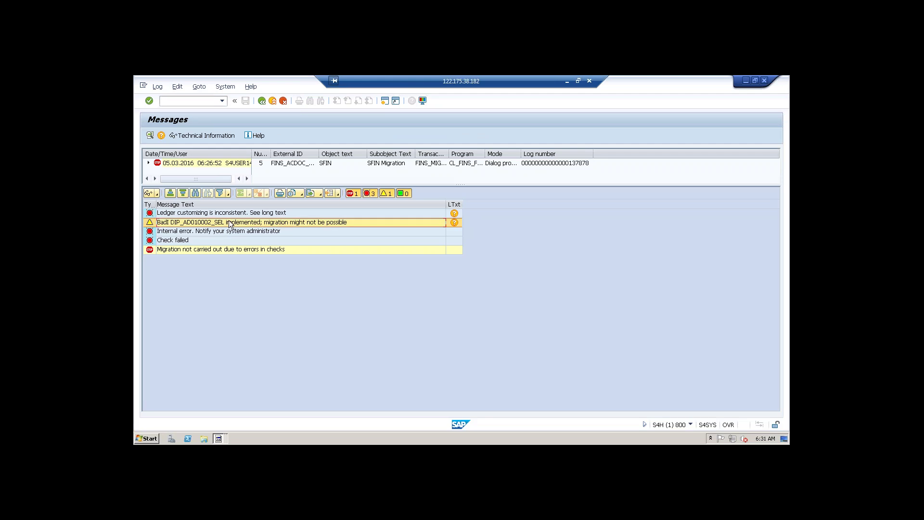
{"action": "left_click", "coordinate": [454, 214]}
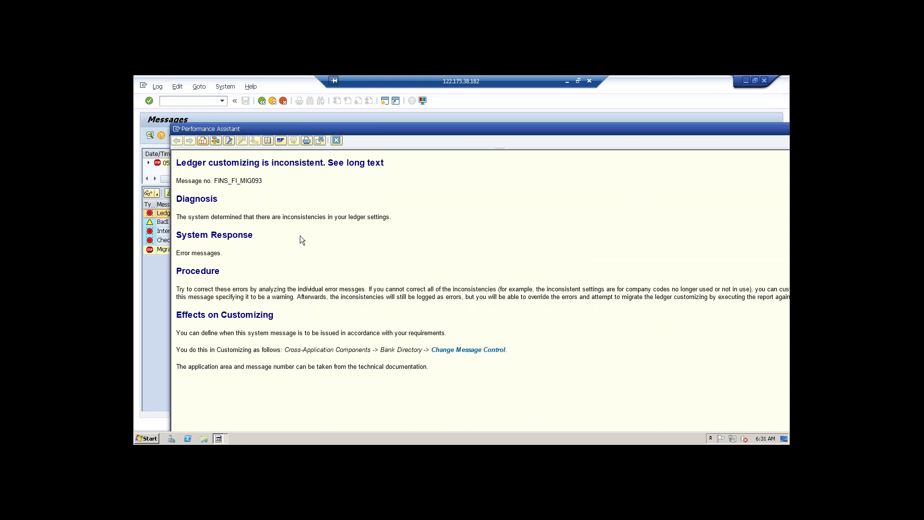
{"action": "left_click_drag", "start_coordinate": [320, 219], "coordinate": [412, 210]}
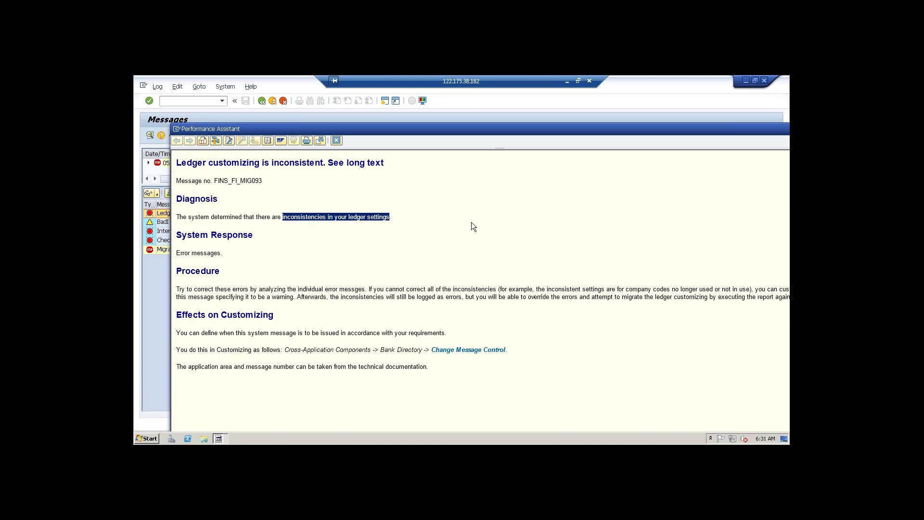
{"action": "left_click_drag", "start_coordinate": [466, 130], "coordinate": [435, 83]}
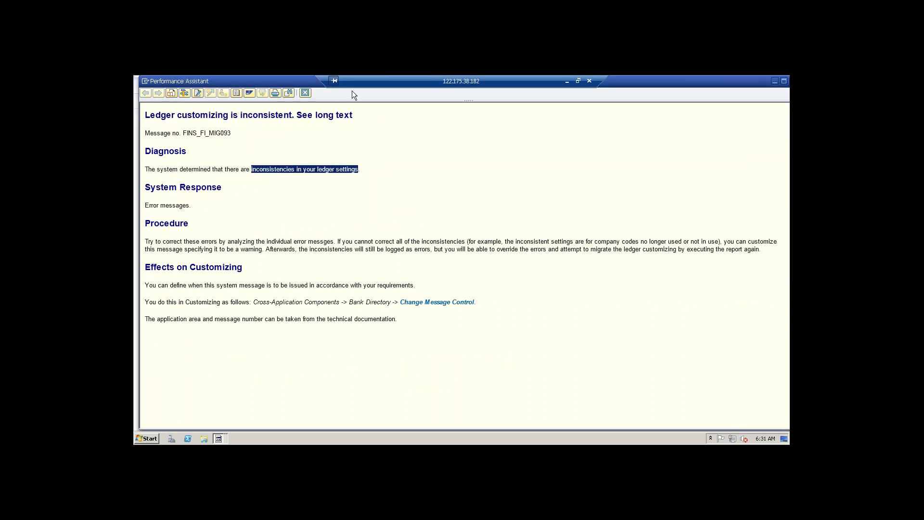
{"action": "left_click", "coordinate": [307, 92]}
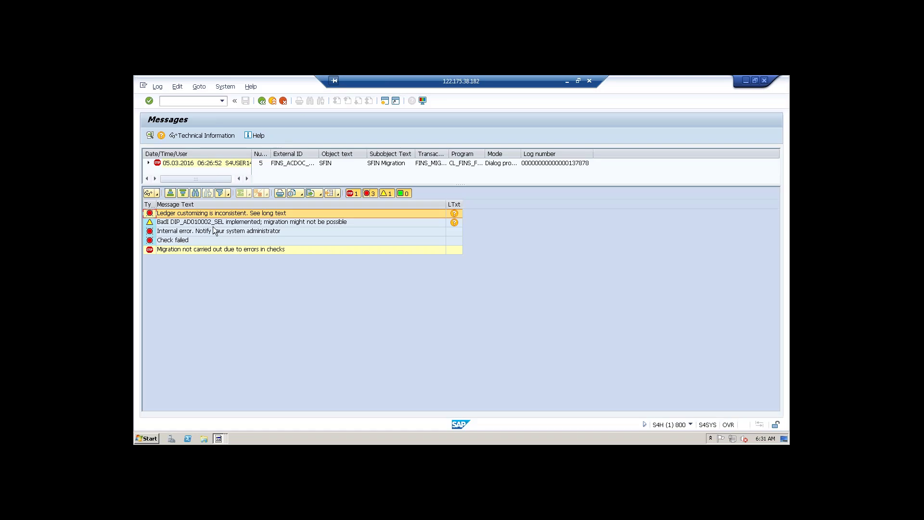
Step: Examine the individual warning and error messages in the migration log, and return to the Implementation Guide
{"action": "left_click", "coordinate": [212, 229]}
{"action": "left_click", "coordinate": [211, 223]}
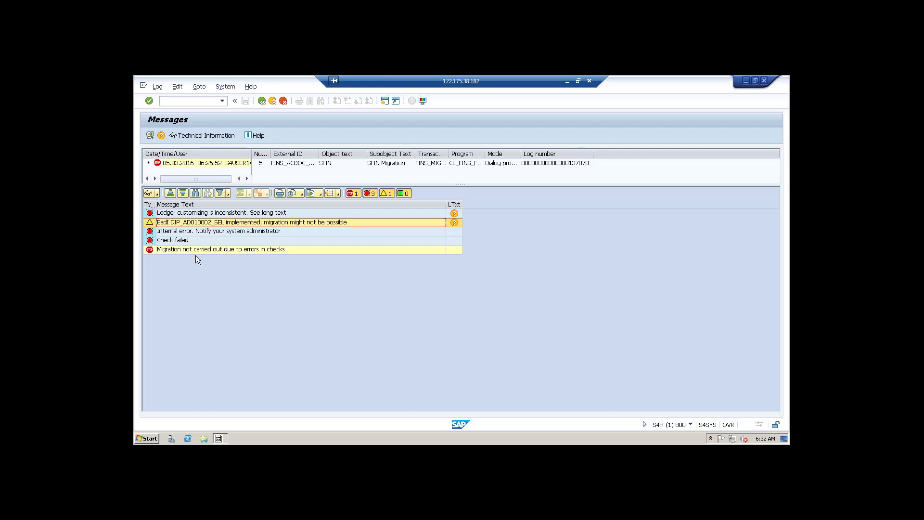
{"action": "left_click", "coordinate": [197, 237]}
{"action": "left_click", "coordinate": [197, 232]}
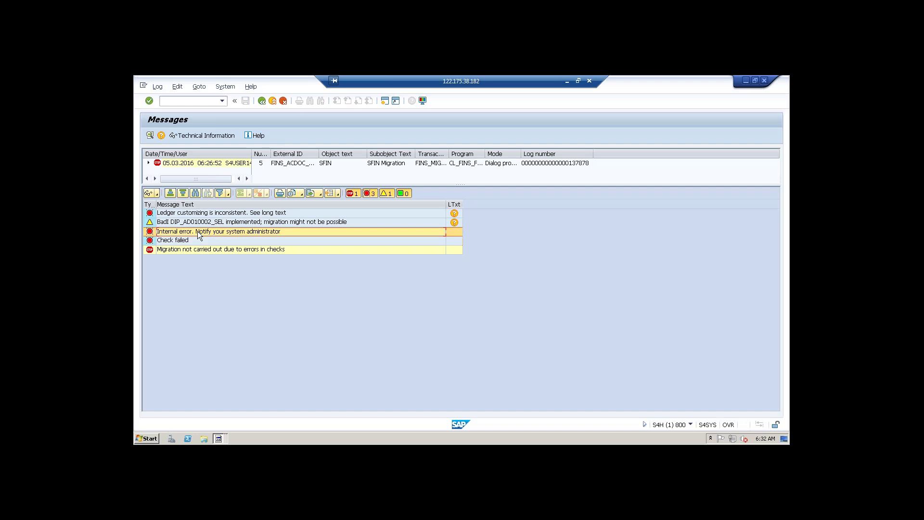
{"action": "left_click", "coordinate": [195, 250]}
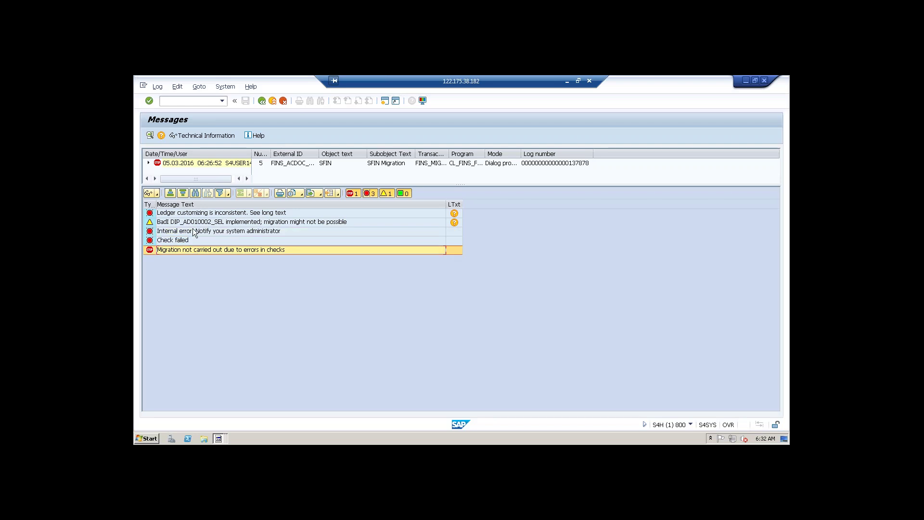
{"action": "left_click", "coordinate": [193, 232]}
{"action": "left_click", "coordinate": [191, 223]}
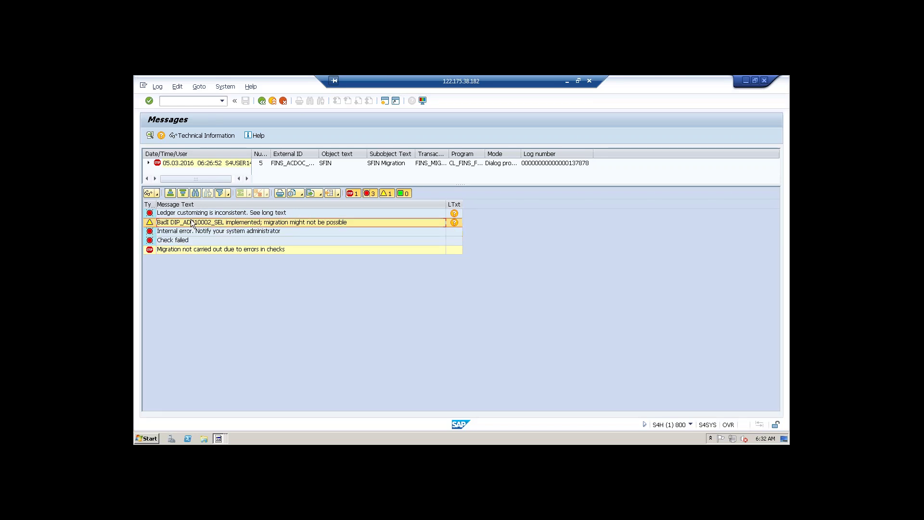
{"action": "left_click", "coordinate": [192, 214]}
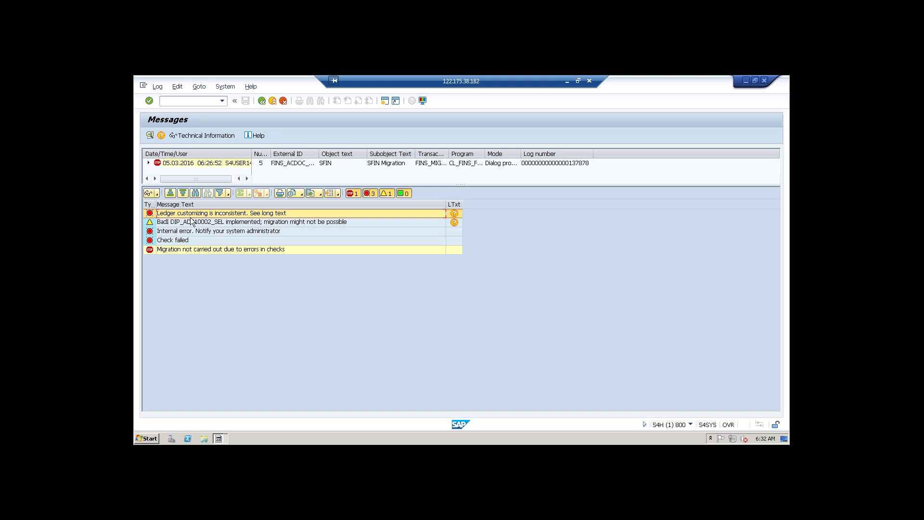
{"action": "left_click", "coordinate": [192, 223]}
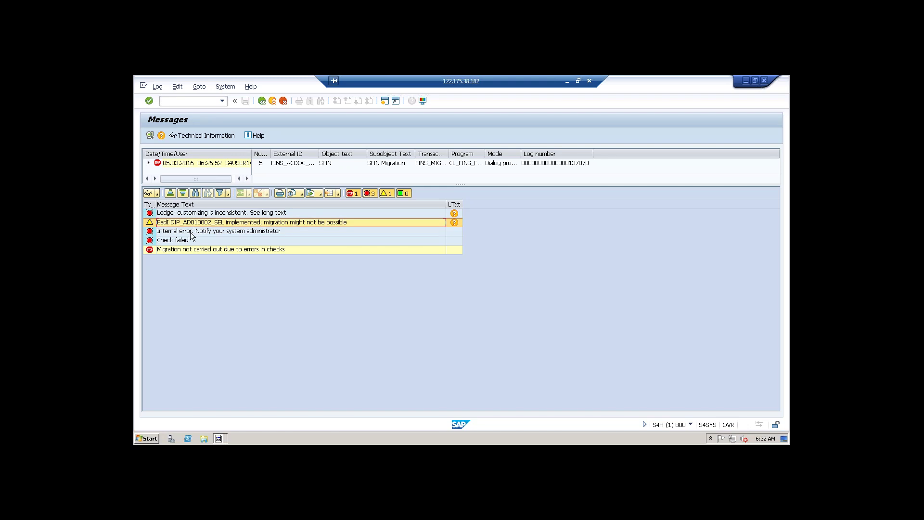
{"action": "left_click", "coordinate": [190, 232]}
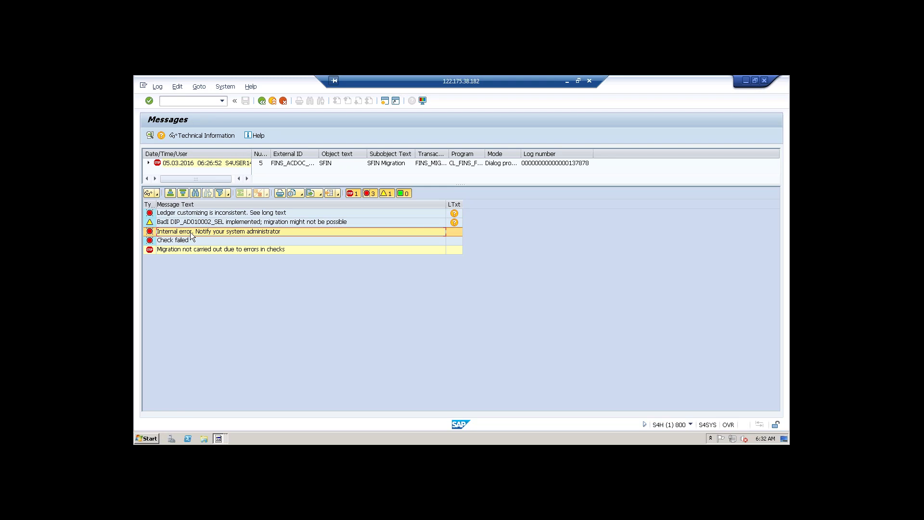
{"action": "left_click", "coordinate": [192, 221]}
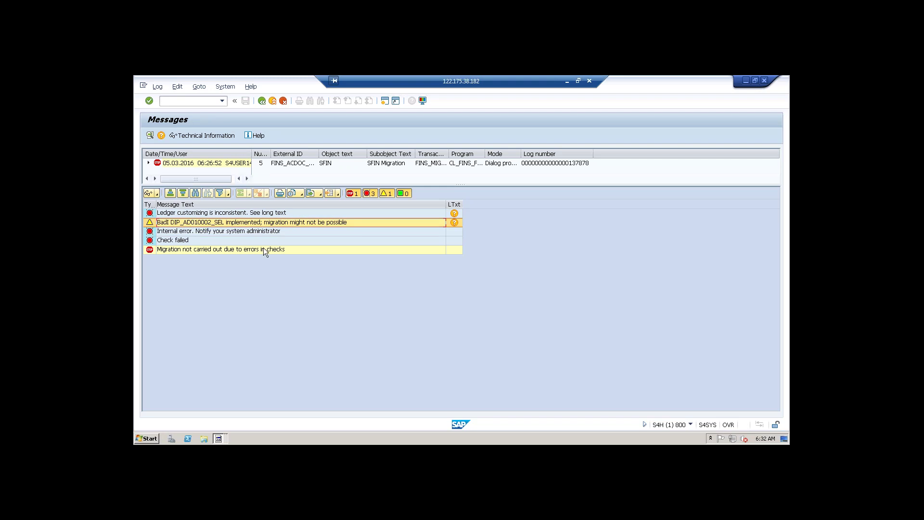
{"action": "left_click", "coordinate": [261, 101]}
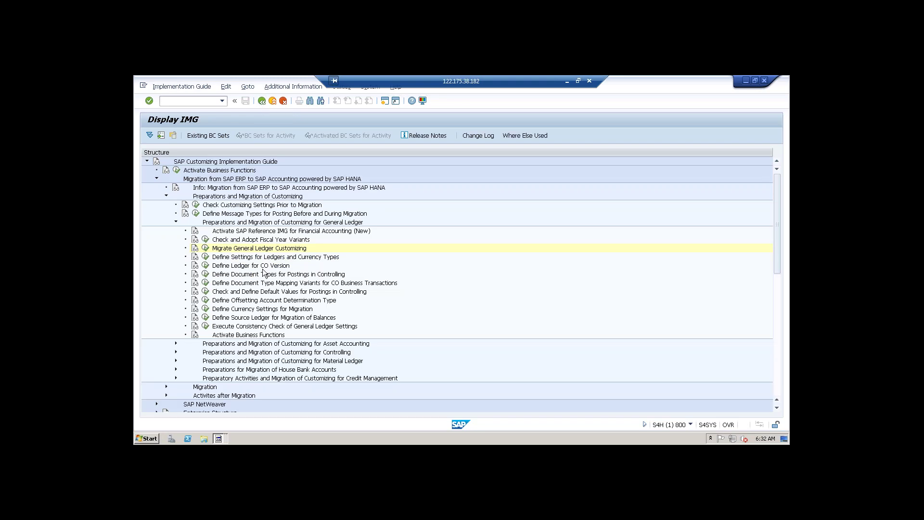
Step: Rerun Migrate General Ledger Customizing, check the BadI DIP_AD010002_SEL message's long text for the OSS note reference, and return to the Implementation Guide
{"action": "left_click", "coordinate": [256, 259]}
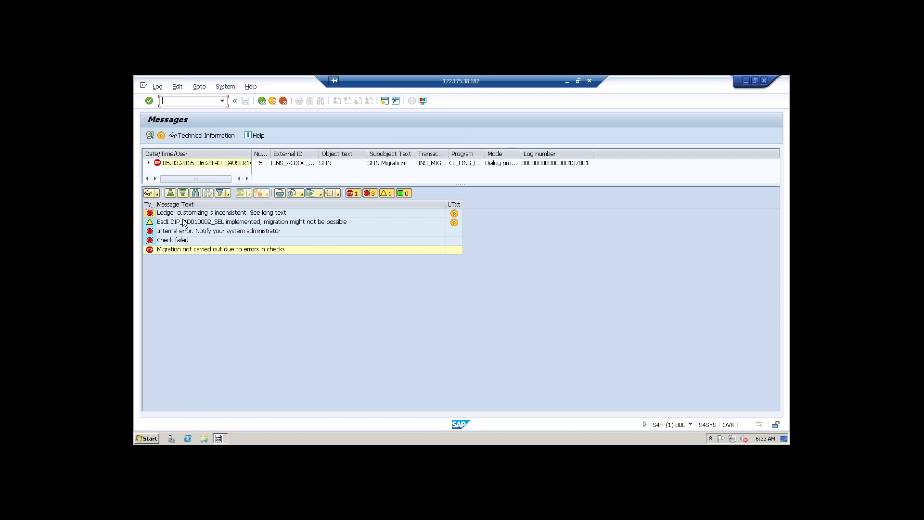
{"action": "left_click", "coordinate": [183, 220]}
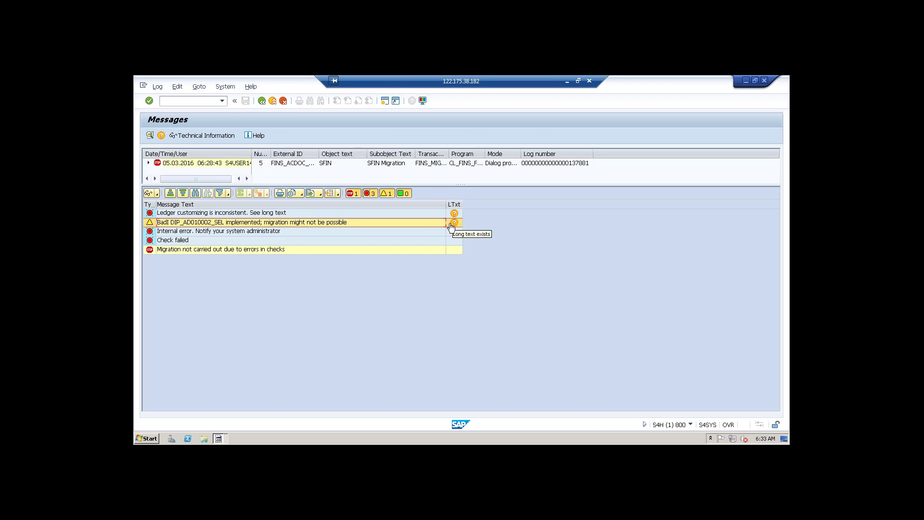
{"action": "left_click", "coordinate": [455, 223]}
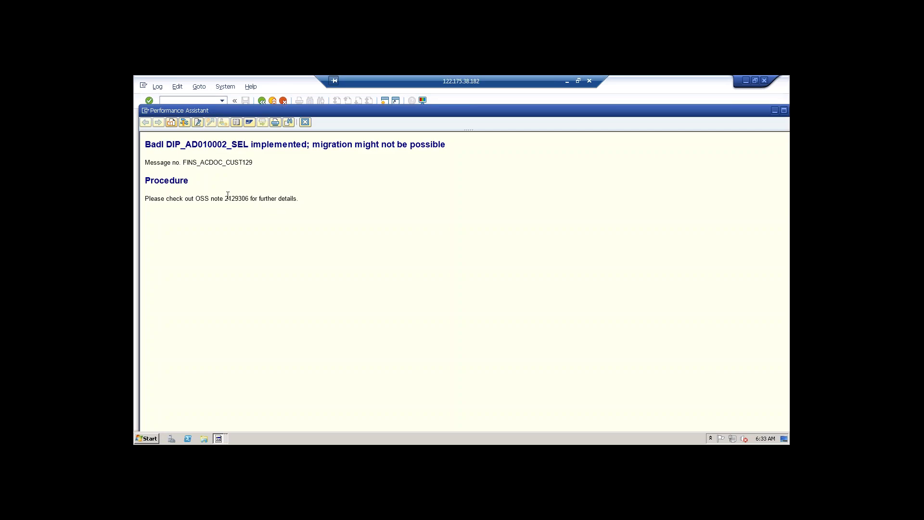
{"action": "left_click_drag", "start_coordinate": [226, 197], "coordinate": [254, 194]}
{"action": "left_click", "coordinate": [305, 123]}
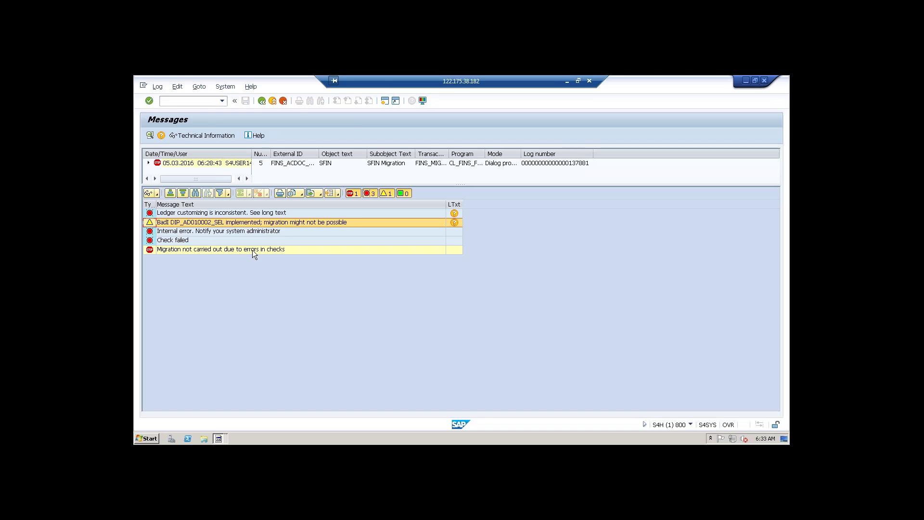
{"action": "left_click", "coordinate": [454, 223]}
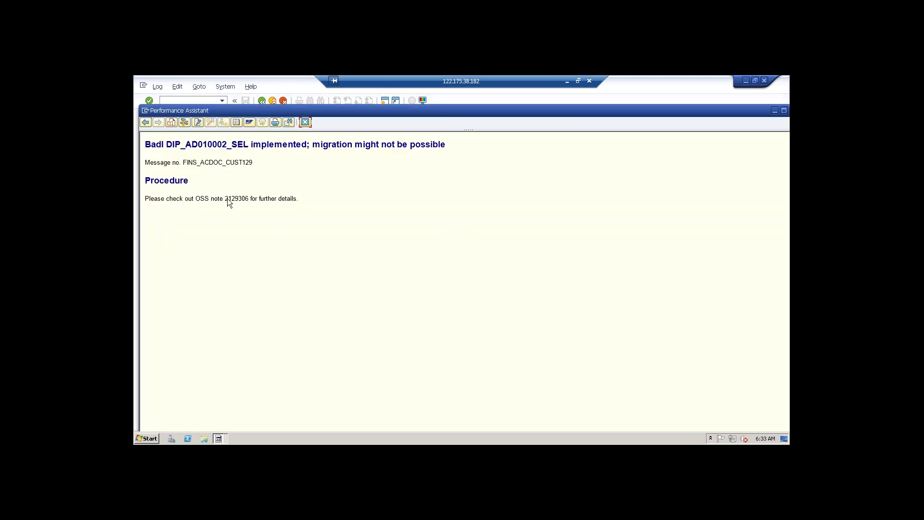
{"action": "left_click_drag", "start_coordinate": [227, 198], "coordinate": [243, 201]}
{"action": "left_click", "coordinate": [305, 122]}
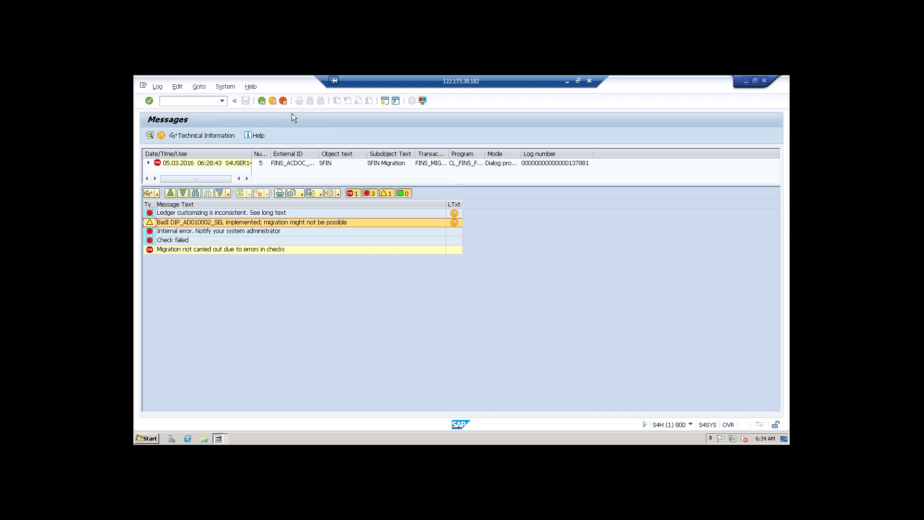
{"action": "left_click", "coordinate": [262, 100]}
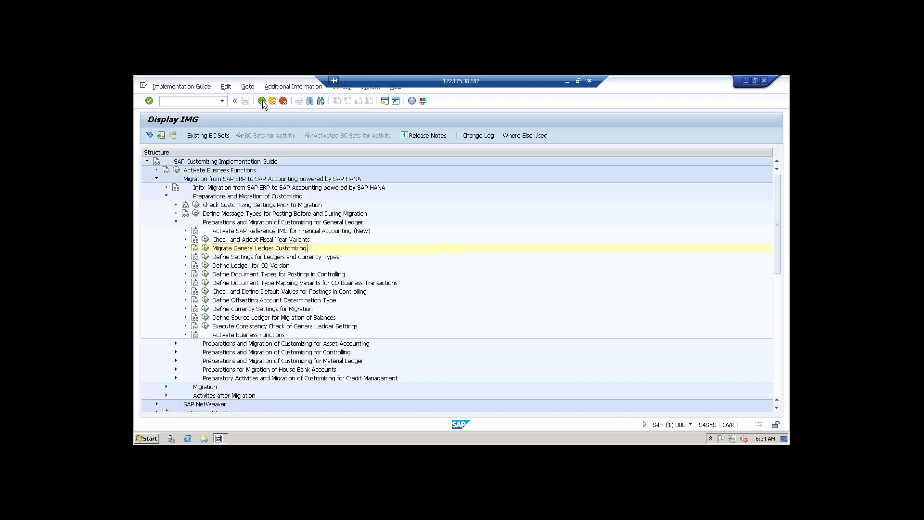
Step: Read the documentation of Define Settings for Ledgers and Currency Types through to its activities list, and close it
{"action": "left_click", "coordinate": [228, 241]}
{"action": "left_click", "coordinate": [230, 249]}
{"action": "left_click", "coordinate": [221, 259]}
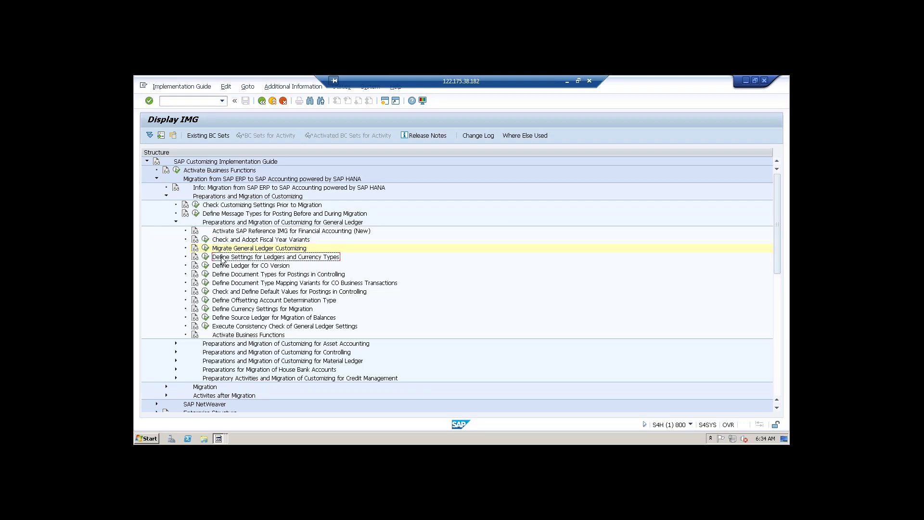
{"action": "left_click", "coordinate": [195, 260]}
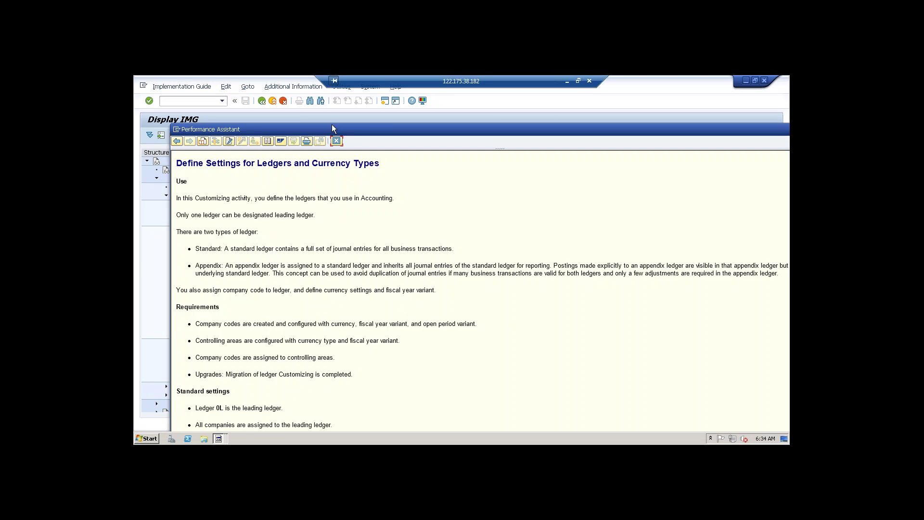
{"action": "left_click_drag", "start_coordinate": [331, 125], "coordinate": [305, 97]}
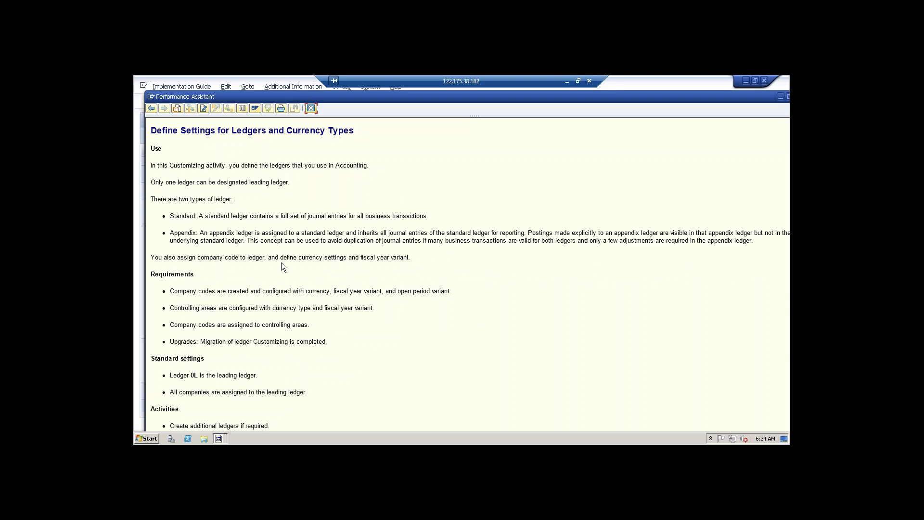
{"action": "left_click_drag", "start_coordinate": [660, 95], "coordinate": [643, 91]}
{"action": "left_click_drag", "start_coordinate": [782, 158], "coordinate": [786, 237]}
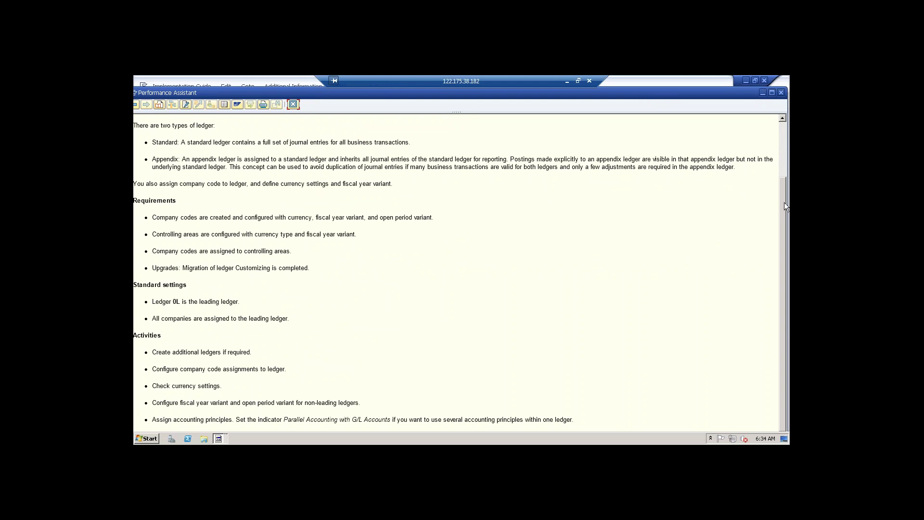
{"action": "left_click_drag", "start_coordinate": [783, 196], "coordinate": [780, 141]}
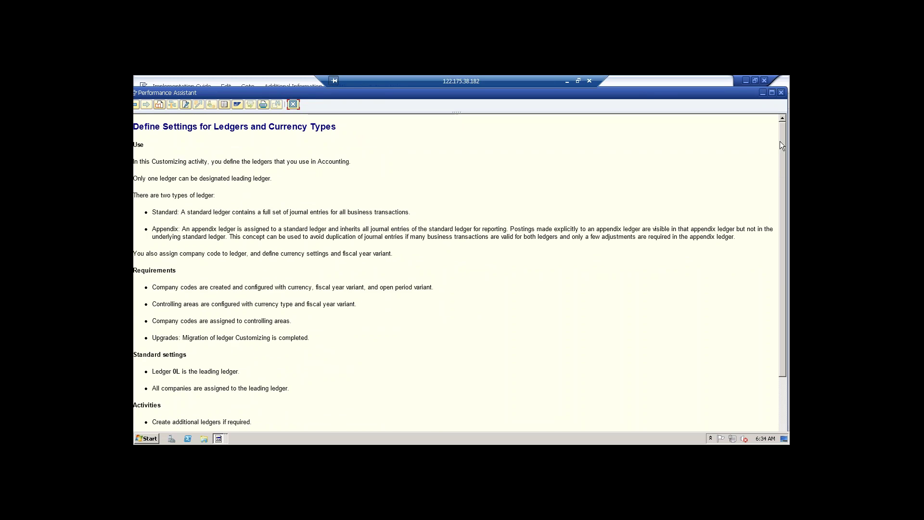
{"action": "left_click_drag", "start_coordinate": [780, 159], "coordinate": [785, 198]}
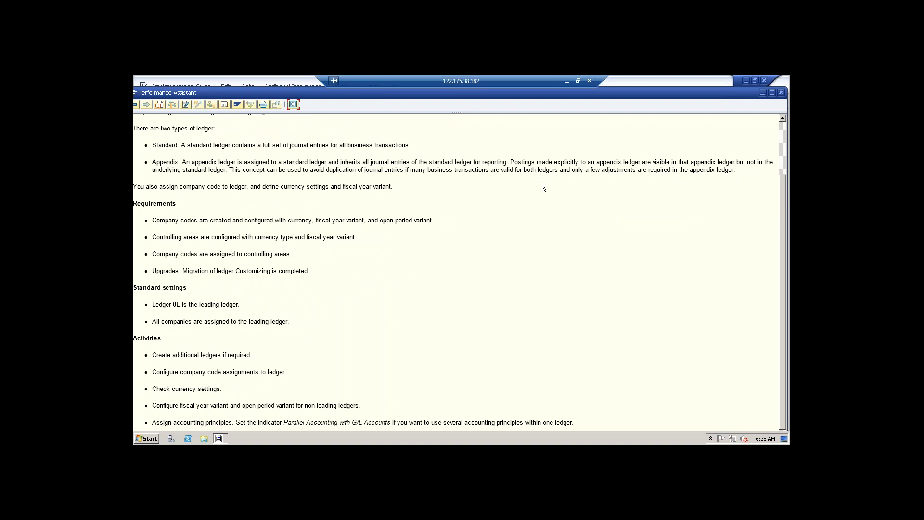
{"action": "left_click", "coordinate": [292, 104]}
Step: Run Define Settings for Ledgers and Currency Types, dismiss the inconsistency messages, and check the ledger type options of ledger C1
{"action": "left_click", "coordinate": [206, 258]}
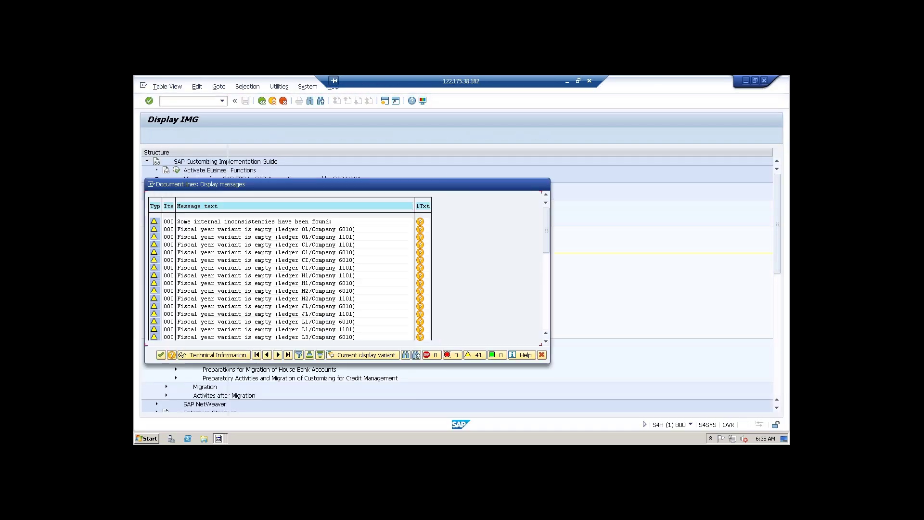
{"action": "key", "text": "Return"}
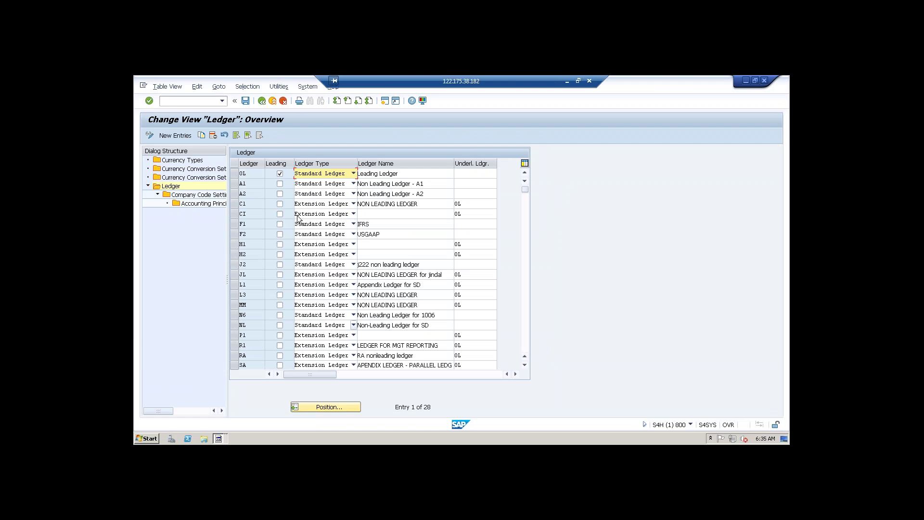
{"action": "left_click", "coordinate": [245, 102]}
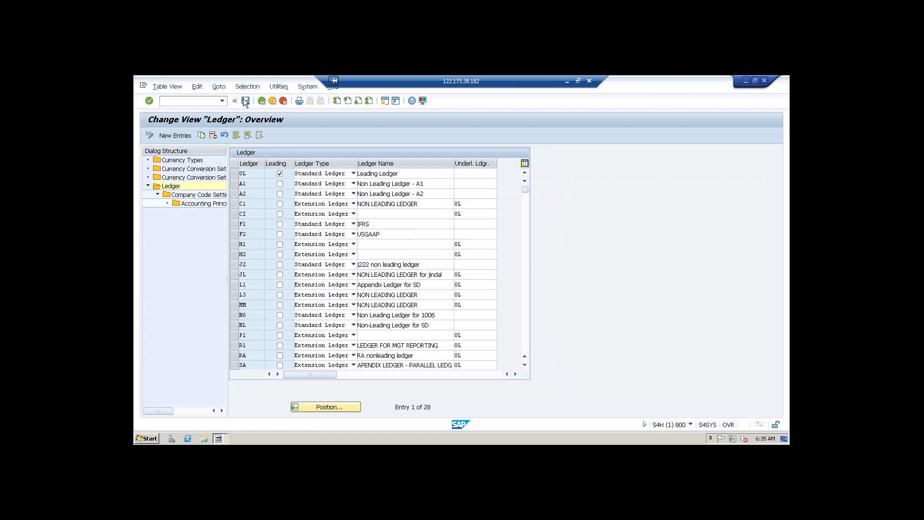
{"action": "key", "text": "Return"}
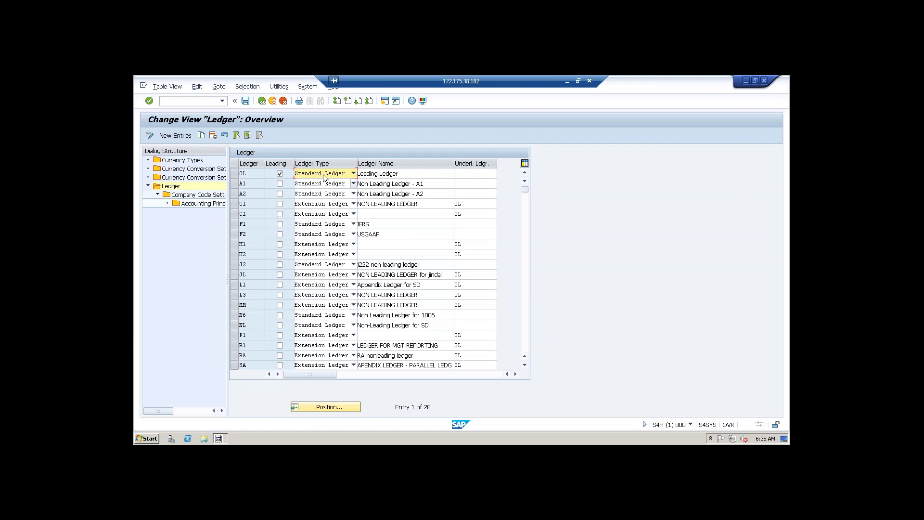
{"action": "left_click", "coordinate": [354, 205]}
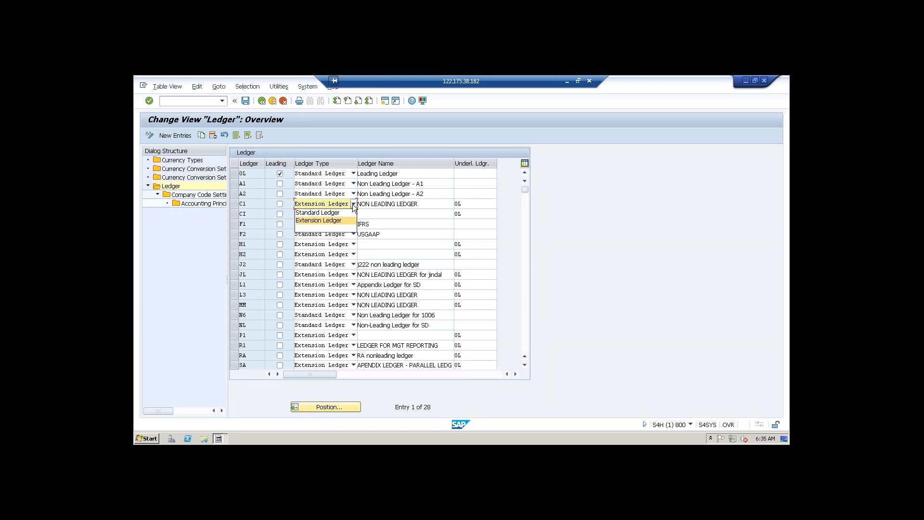
{"action": "left_click", "coordinate": [409, 203]}
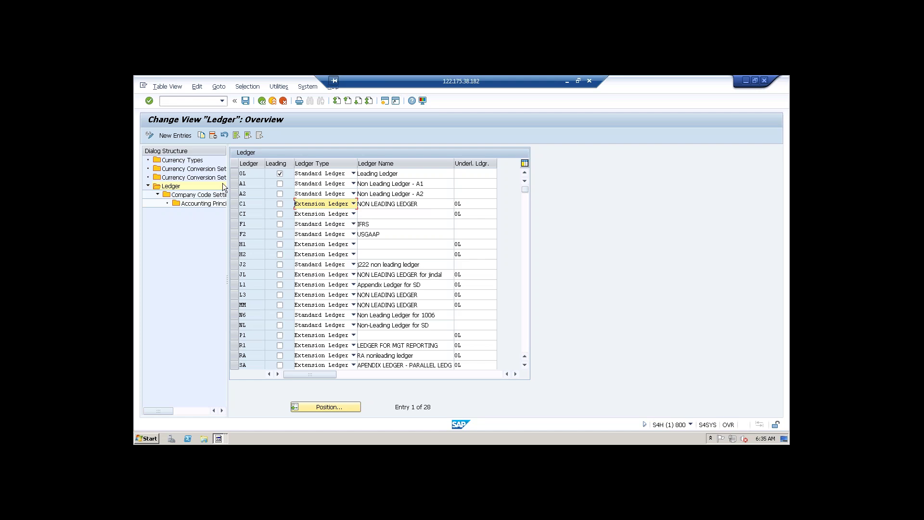
Step: Try to open Company Code Settings for the Ledger, and compare the ledger types of ledgers A1 and C1
{"action": "double_click", "coordinate": [189, 195]}
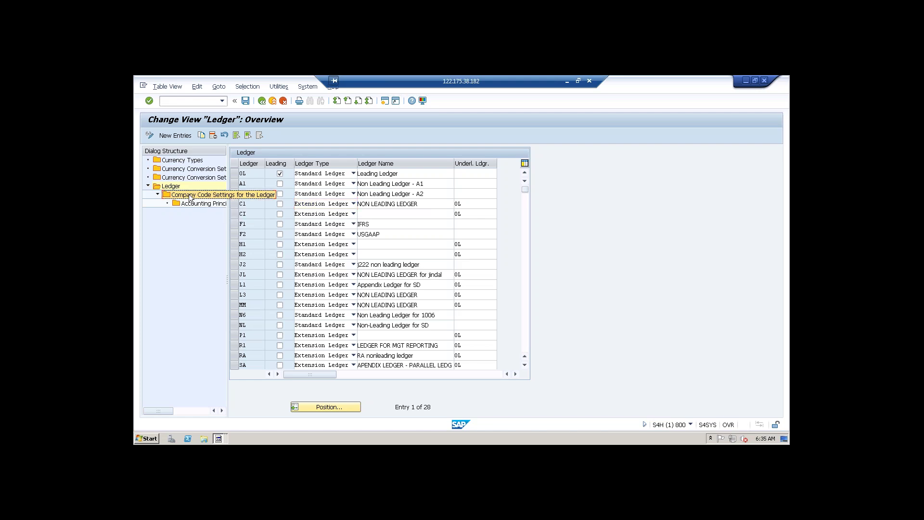
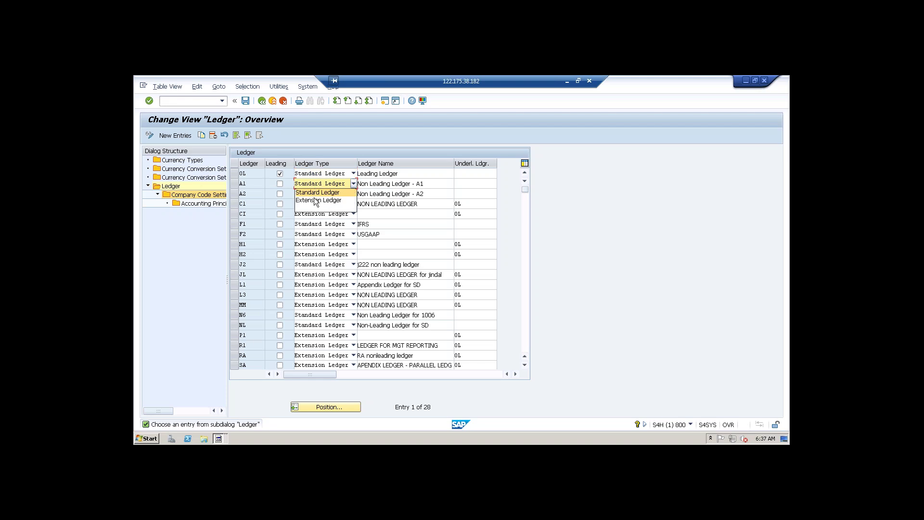
{"action": "left_click", "coordinate": [361, 233]}
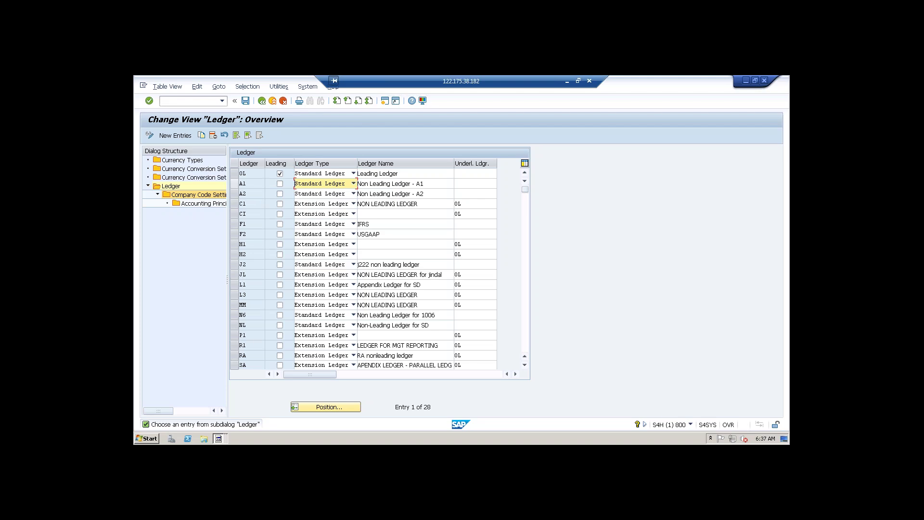
{"action": "left_click", "coordinate": [318, 203]}
{"action": "left_click", "coordinate": [319, 203]}
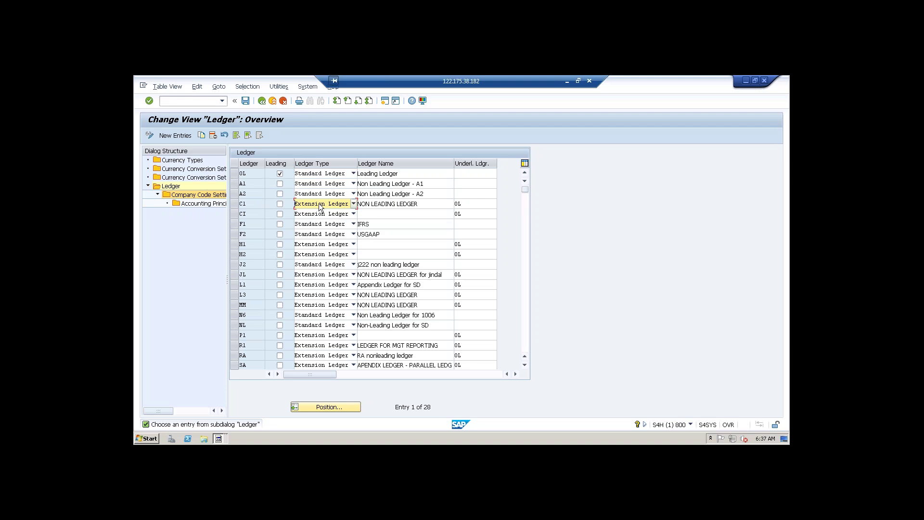
Step: Select only extension ledger C1 in the ledger overview, clearing the marks on ledgers 0L, A1 and A2
{"action": "left_click", "coordinate": [230, 206]}
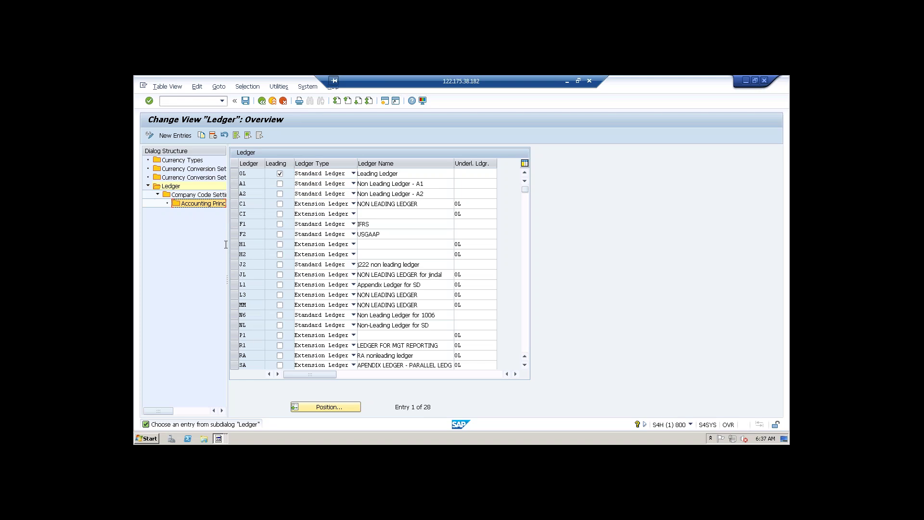
{"action": "left_click", "coordinate": [234, 203]}
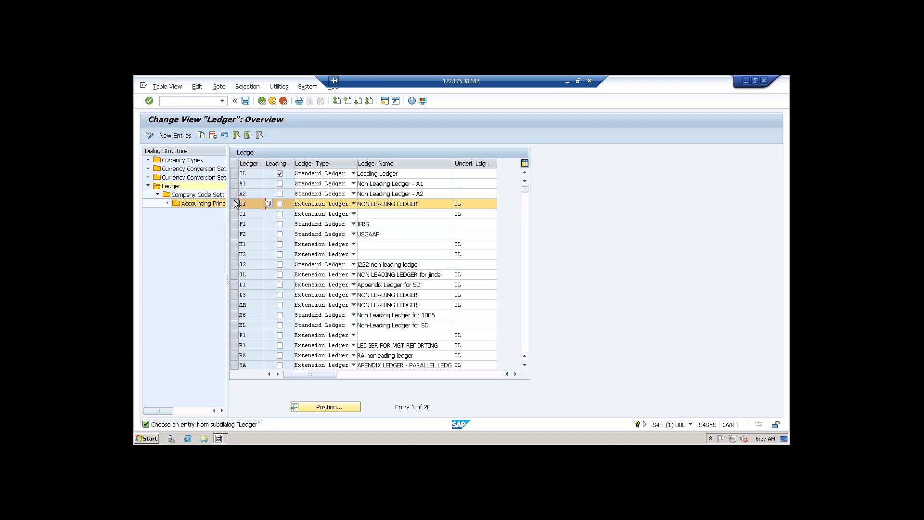
{"action": "left_click", "coordinate": [233, 172]}
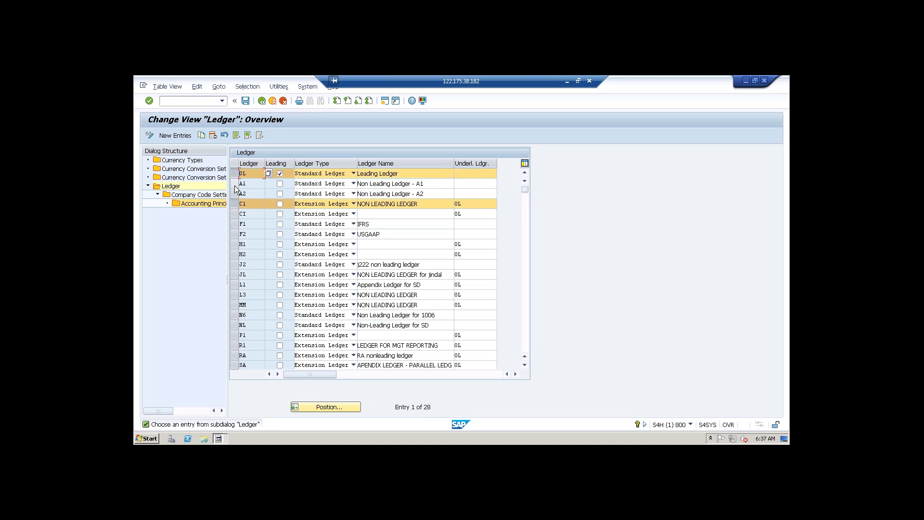
{"action": "left_click", "coordinate": [235, 186]}
{"action": "left_click", "coordinate": [234, 193]}
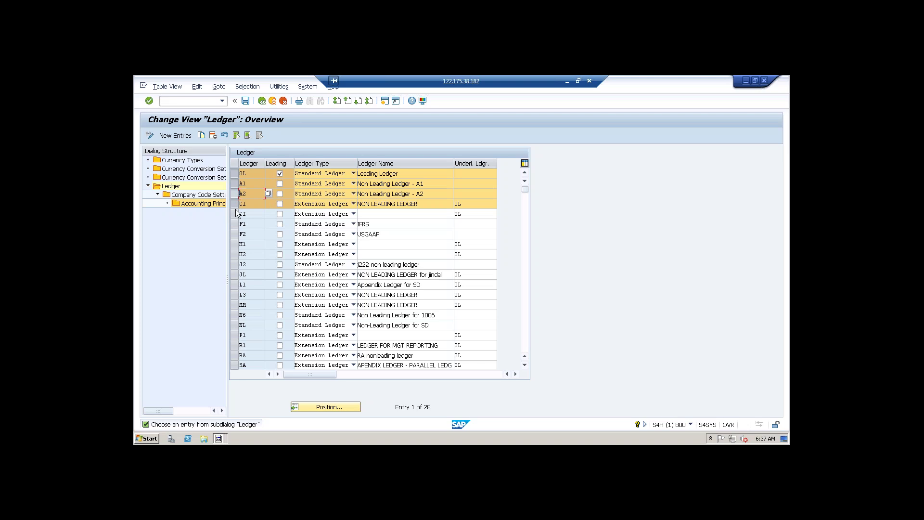
{"action": "left_click", "coordinate": [235, 203]}
{"action": "left_click", "coordinate": [235, 203]}
{"action": "left_click", "coordinate": [234, 193]}
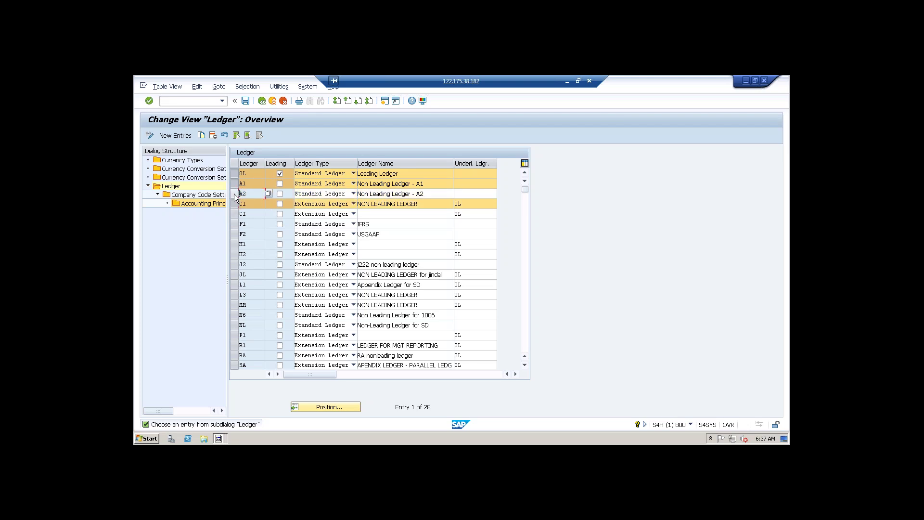
{"action": "left_click", "coordinate": [470, 204]}
{"action": "left_click", "coordinate": [234, 183]}
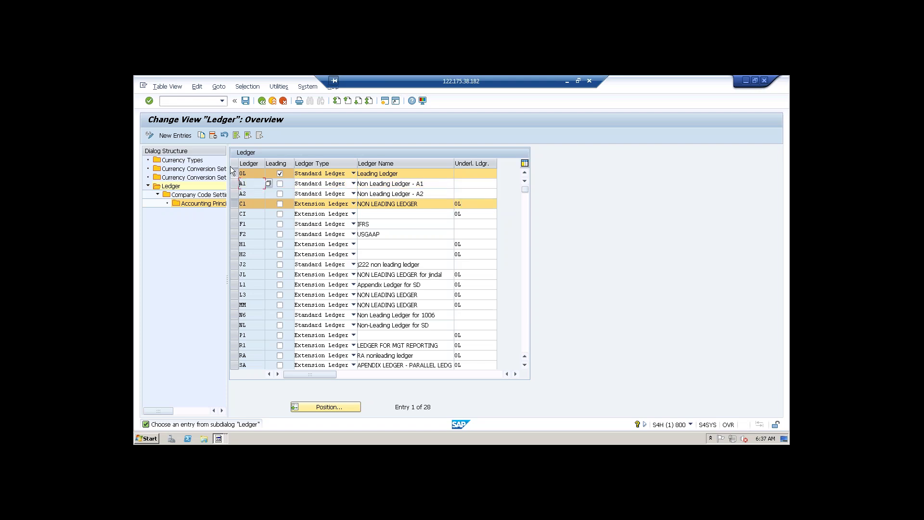
{"action": "left_click", "coordinate": [234, 177]}
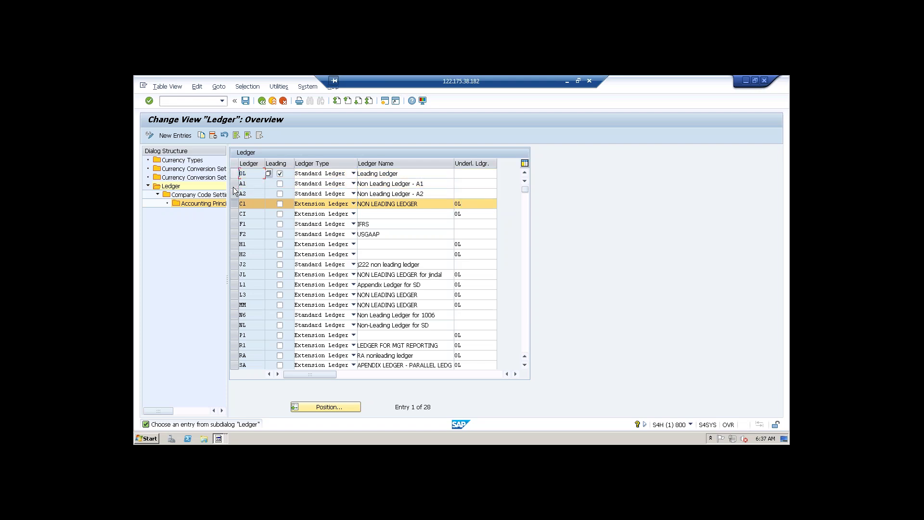
{"action": "left_click", "coordinate": [235, 203]}
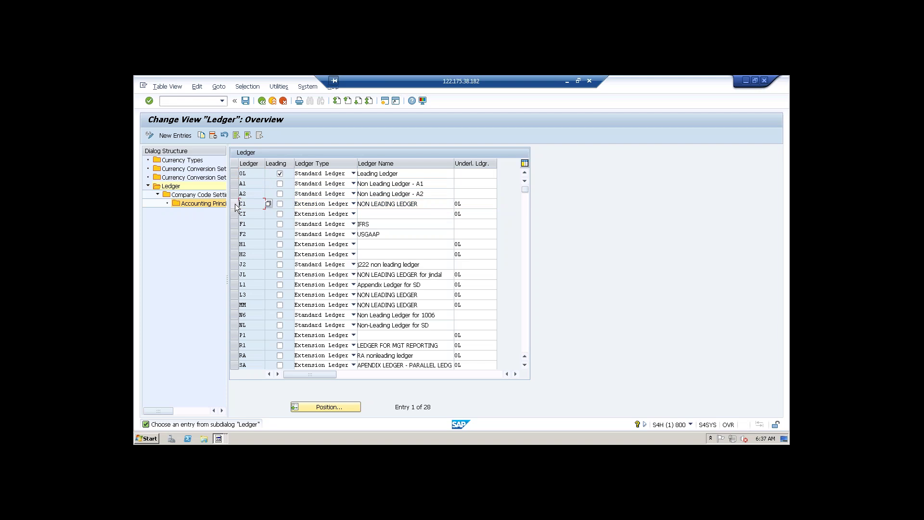
{"action": "left_click", "coordinate": [235, 203]}
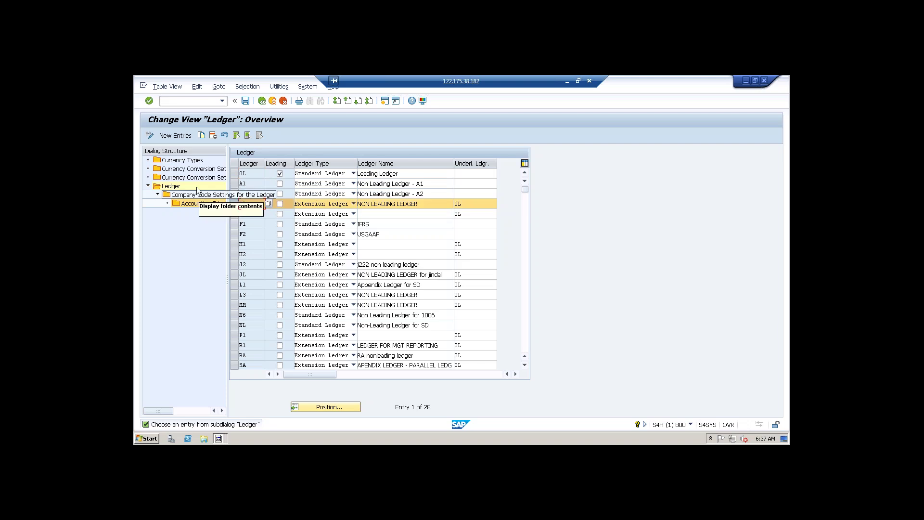
Step: Review the currency types, the company-code-independent currency conversion settings, and the currency conversion settings for company codes
{"action": "double_click", "coordinate": [185, 161]}
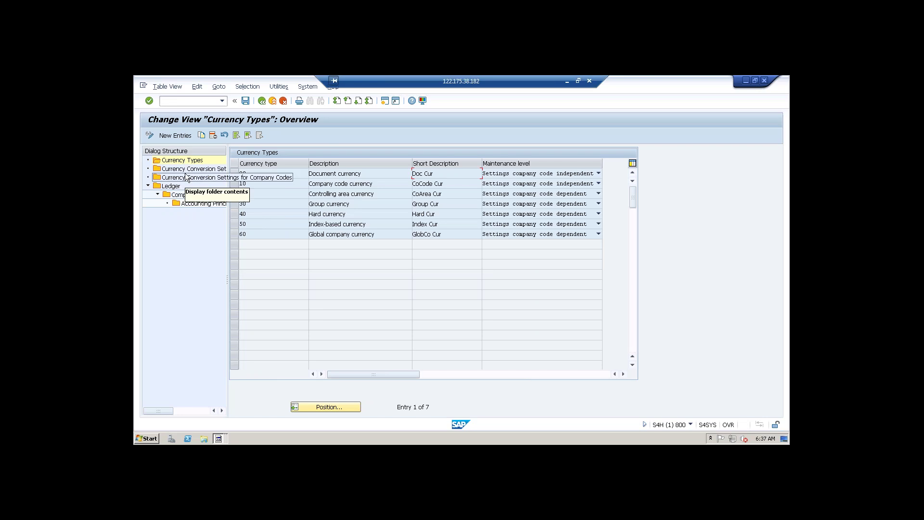
{"action": "double_click", "coordinate": [186, 169]}
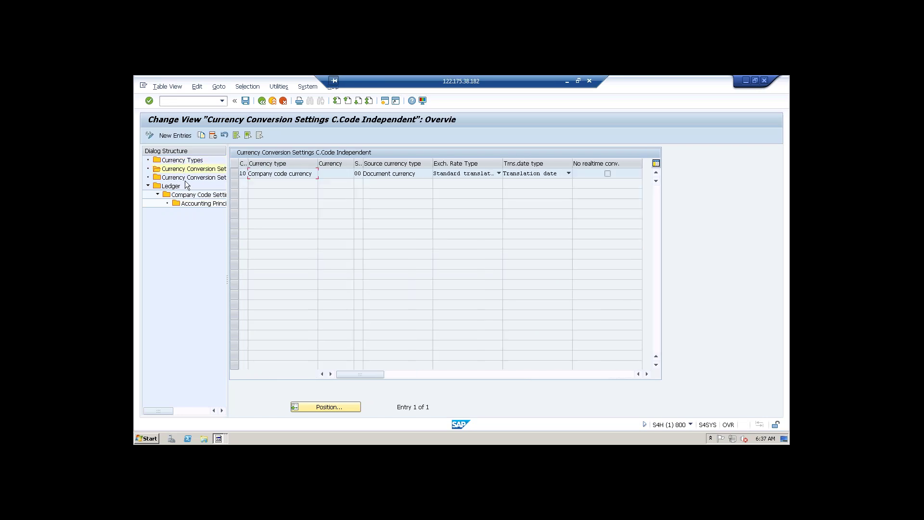
{"action": "double_click", "coordinate": [185, 179]}
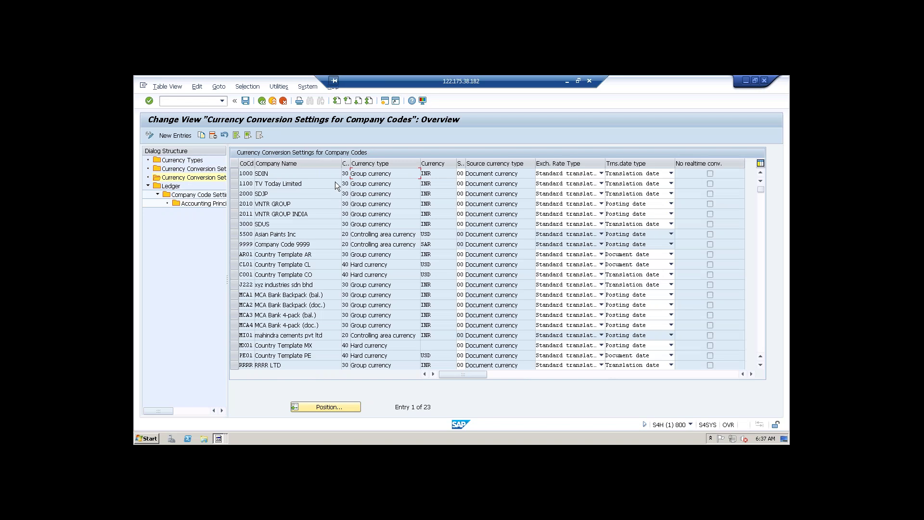
Step: Set the status bar to show the program name, and return to the ledger overview
{"action": "left_click", "coordinate": [691, 425]}
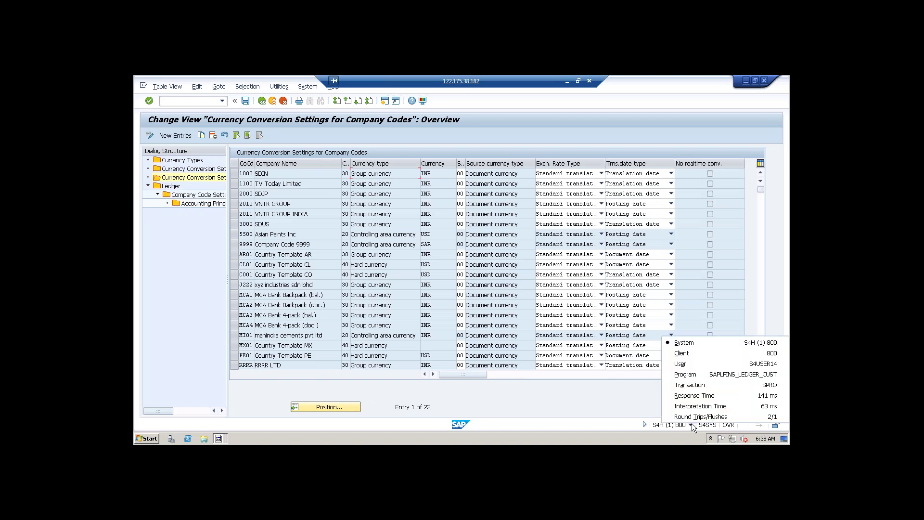
{"action": "left_click", "coordinate": [668, 377]}
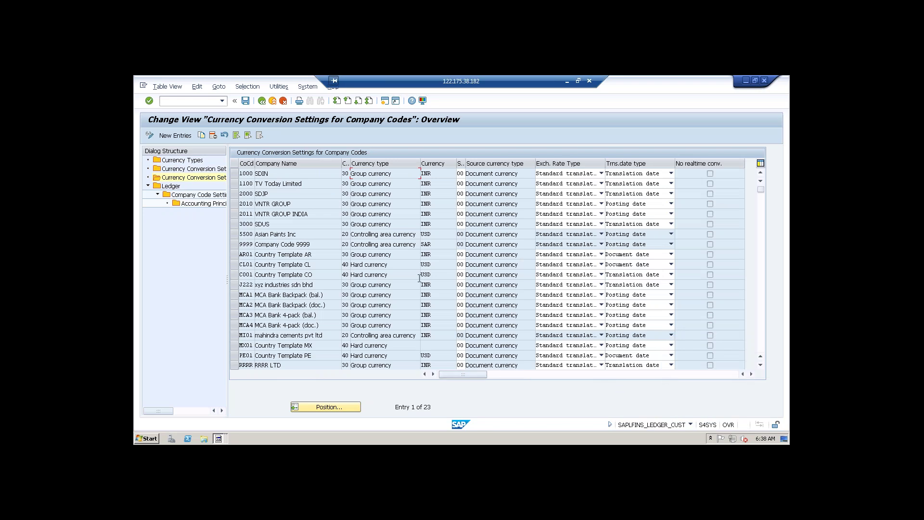
{"action": "left_click", "coordinate": [262, 101]}
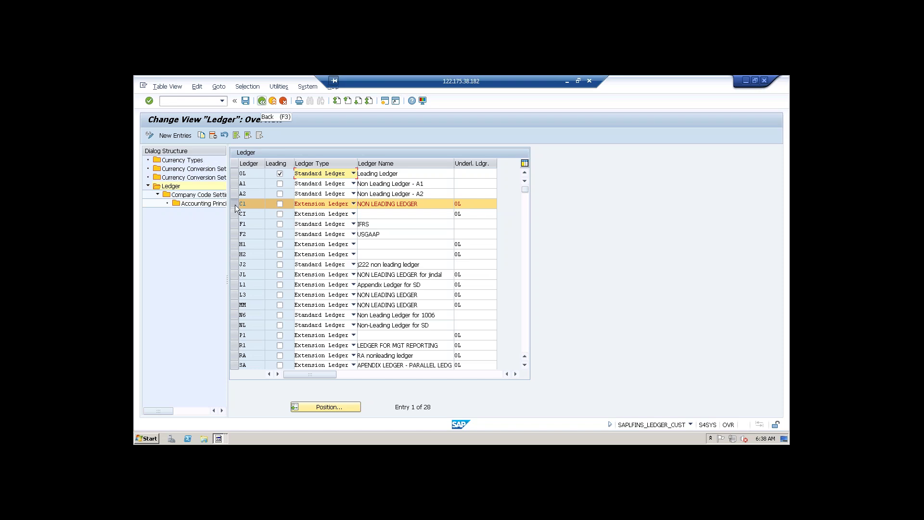
Step: Reopen the currency types, check the maintenance level options for Document currency, and view and close that field's help
{"action": "double_click", "coordinate": [183, 160]}
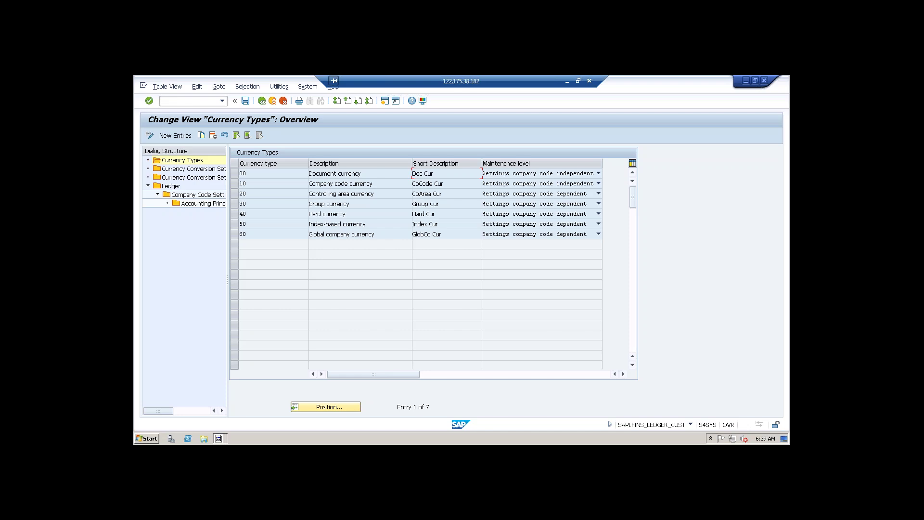
{"action": "left_click", "coordinate": [598, 173]}
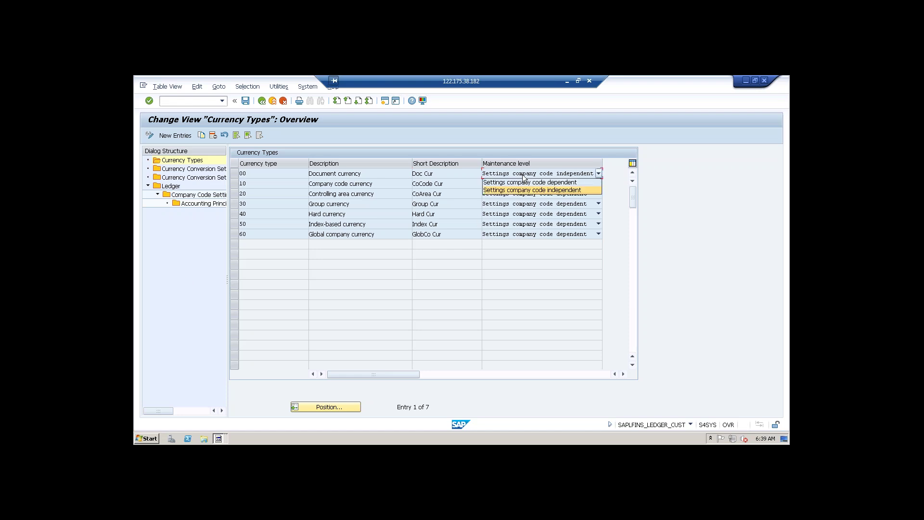
{"action": "key", "text": "F1"}
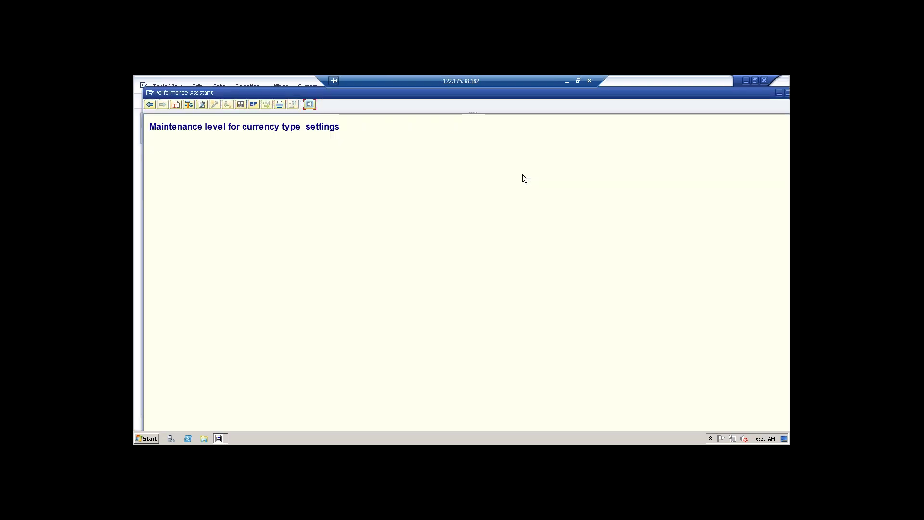
{"action": "left_click", "coordinate": [310, 105]}
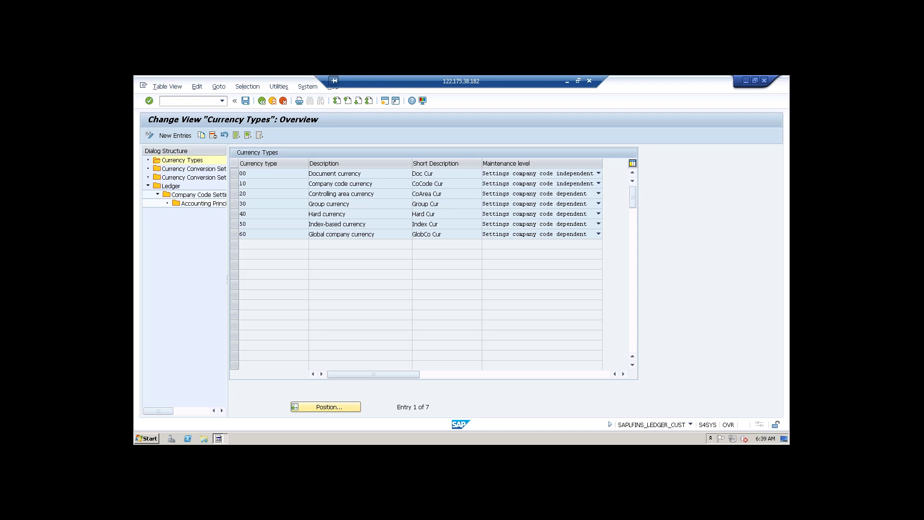
Step: Return to the ledger overview, view the possible underlying ledgers for extension ledger C1, and close the list without choosing one
{"action": "left_click", "coordinate": [356, 233]}
{"action": "left_click", "coordinate": [261, 101]}
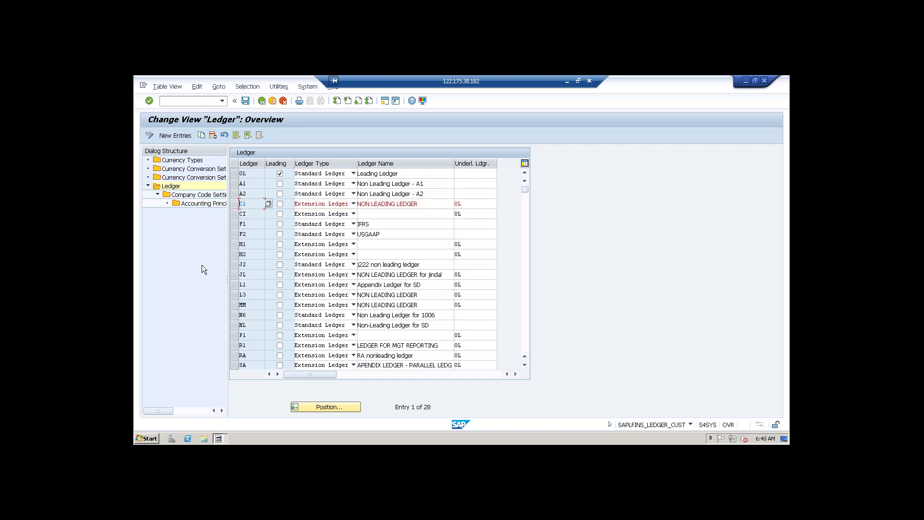
{"action": "left_click", "coordinate": [235, 204]}
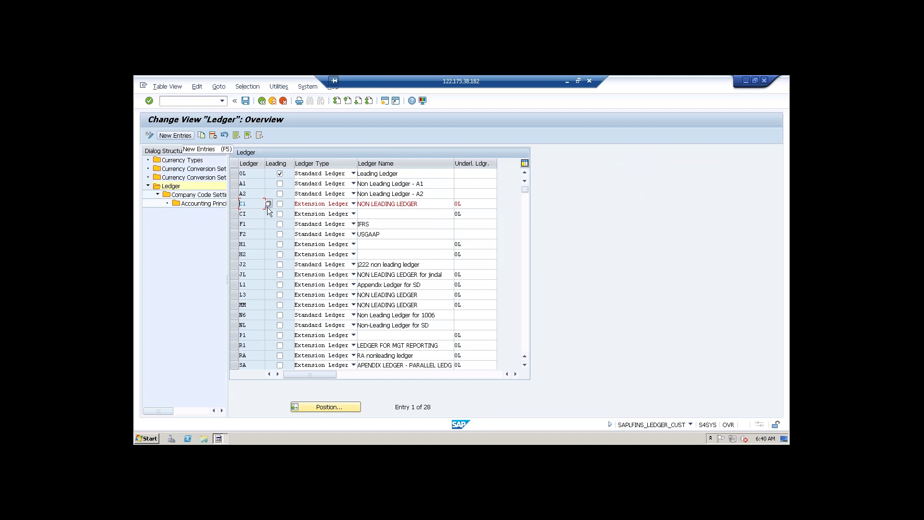
{"action": "left_click", "coordinate": [382, 206]}
{"action": "left_click", "coordinate": [471, 204]}
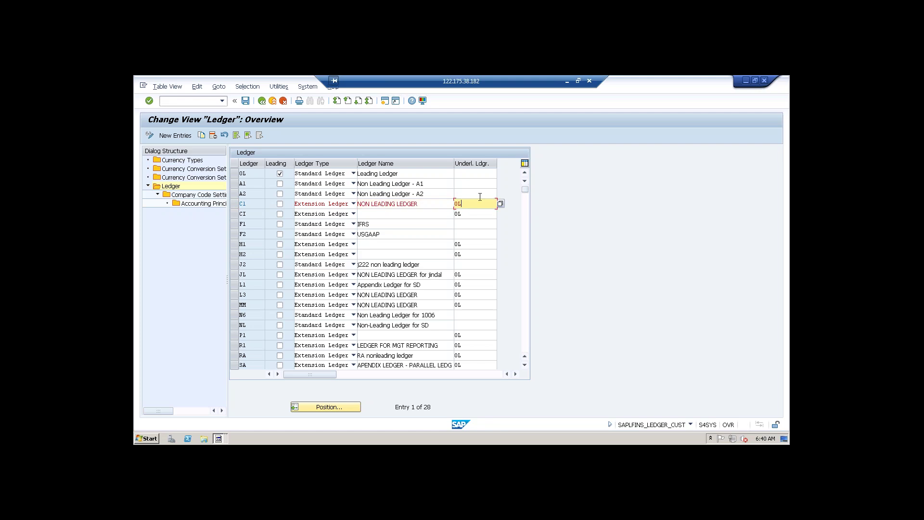
{"action": "left_click", "coordinate": [500, 203]}
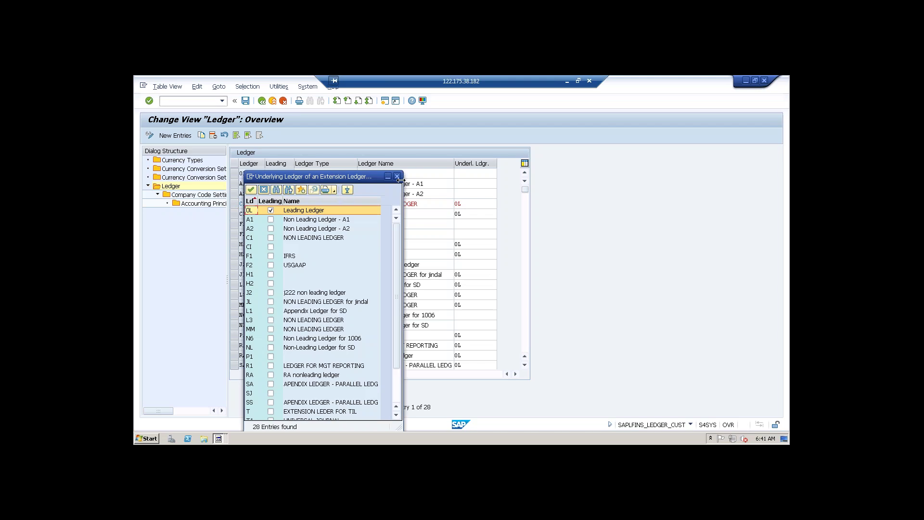
{"action": "left_click", "coordinate": [397, 176]}
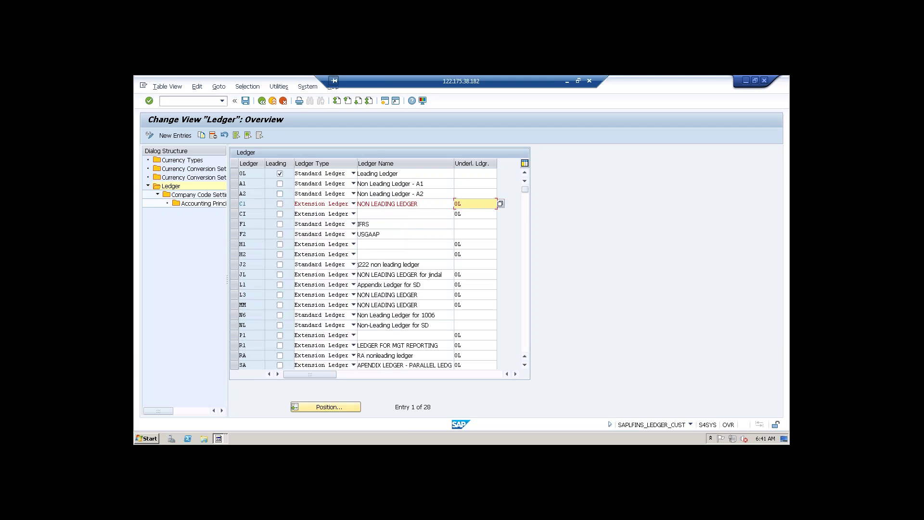
Step: Set the underlying ledger of extension ledger C1 to A1
{"action": "key", "text": "BackSpace"}
{"action": "key", "text": "BackSpace"}
{"action": "type", "text": "A1"}
{"action": "key", "text": "Return"}
{"action": "left_click", "coordinate": [243, 101]}
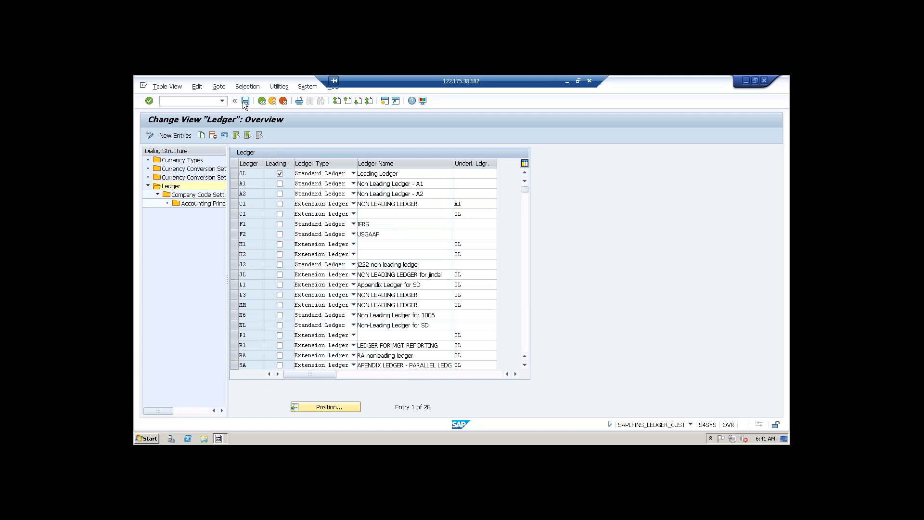
Step: Restore 0L as the underlying ledger of extension ledger C1
{"action": "key", "text": "Return"}
{"action": "key", "text": "BackSpace"}
{"action": "key", "text": "BackSpace"}
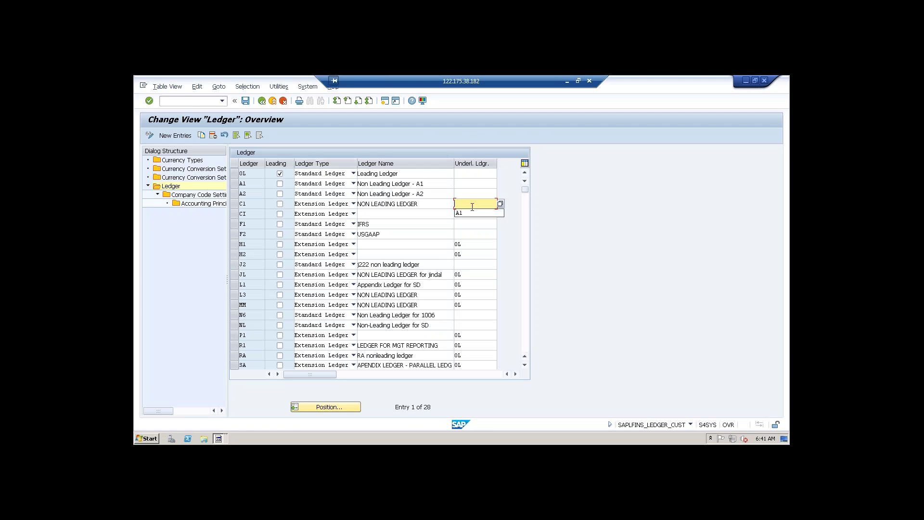
{"action": "type", "text": "0L"}
Step: Select leading ledger 0L and display its accounting principles for company code 0001
{"action": "left_click", "coordinate": [194, 204]}
{"action": "left_click", "coordinate": [193, 198]}
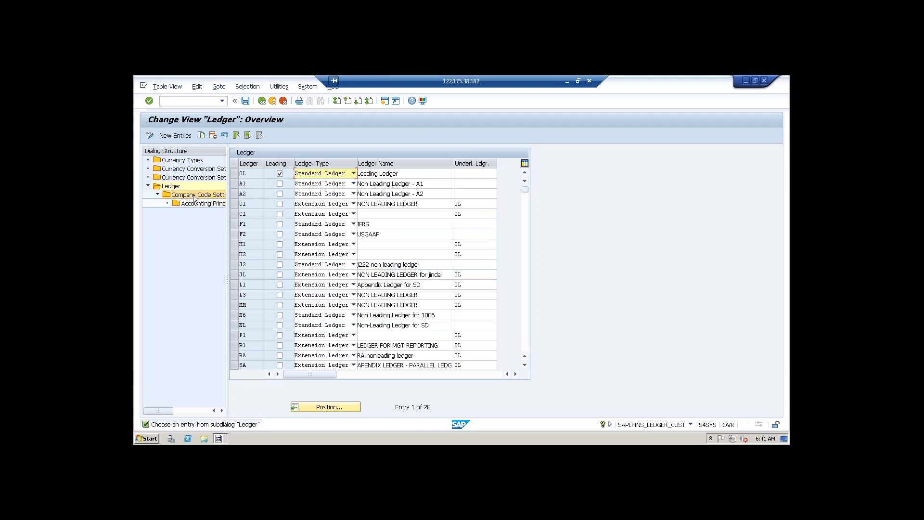
{"action": "left_click", "coordinate": [234, 173]}
{"action": "double_click", "coordinate": [203, 202]}
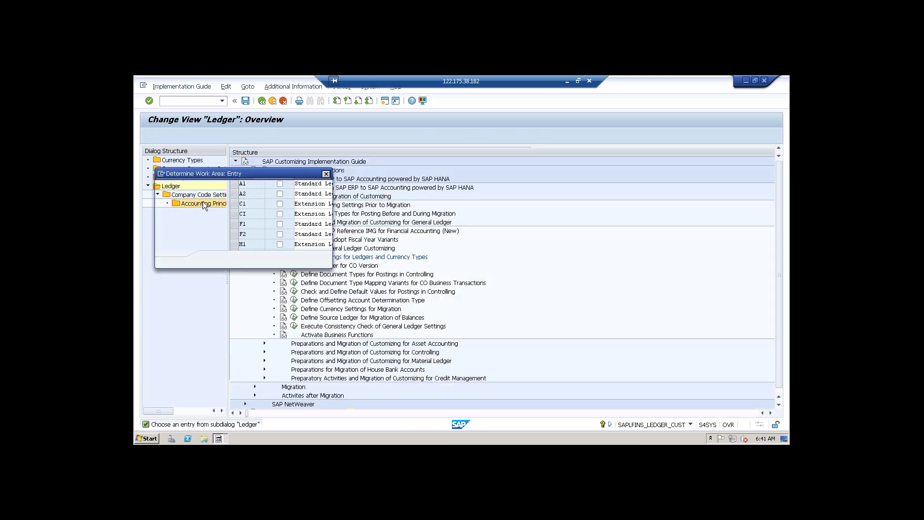
{"action": "left_click", "coordinate": [284, 221]}
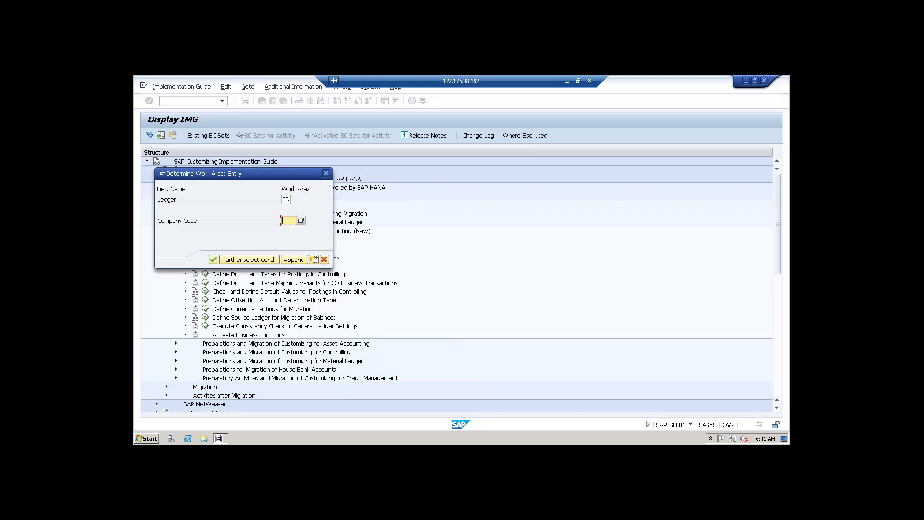
{"action": "type", "text": "0001"}
{"action": "key", "text": "Return"}
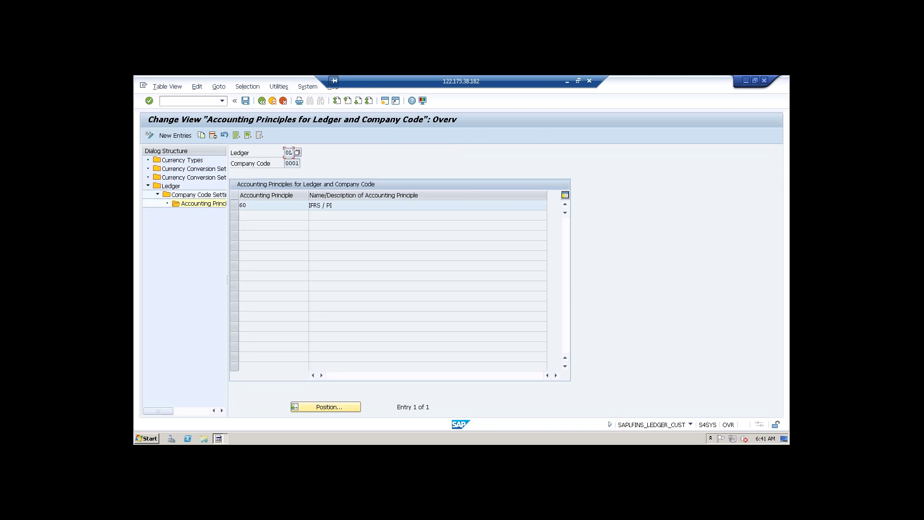
Step: Examine the accounting principle assigned to the leading ledger and return to the ledger overview
{"action": "left_click", "coordinate": [235, 205]}
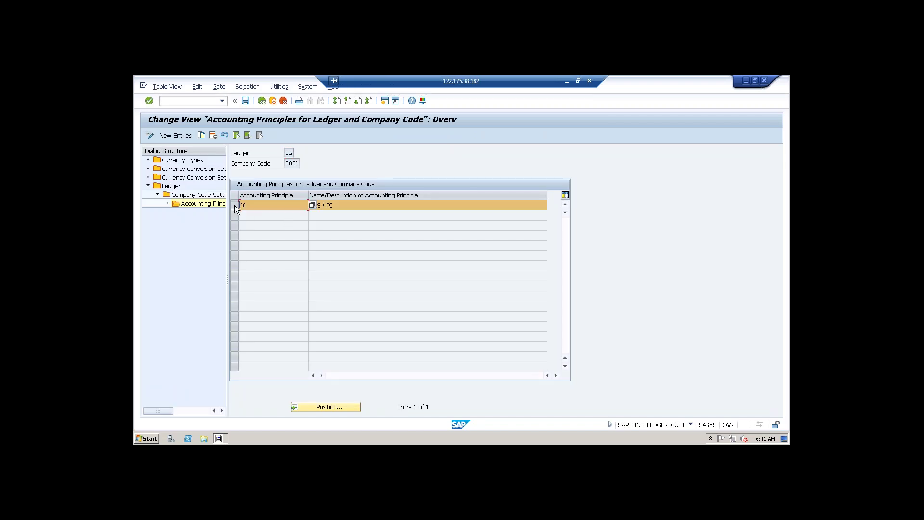
{"action": "left_click", "coordinate": [235, 205]}
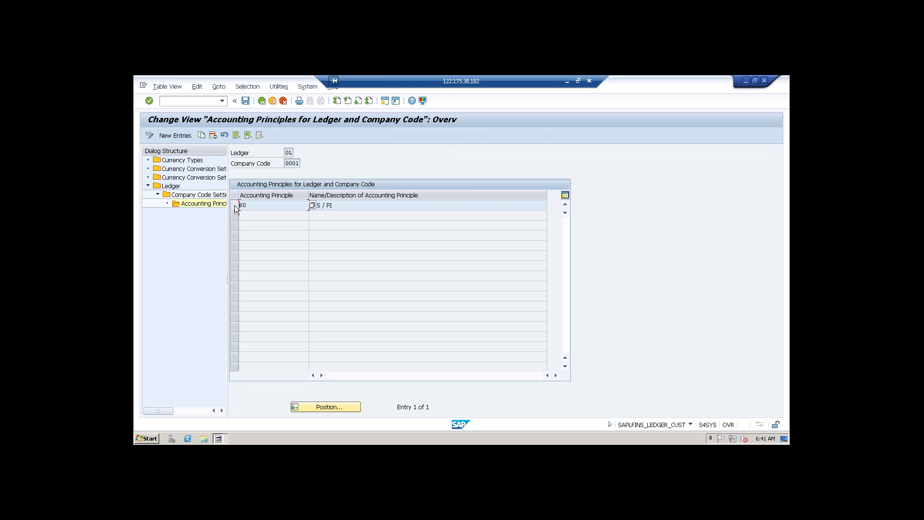
{"action": "left_click", "coordinate": [360, 207]}
{"action": "left_click", "coordinate": [262, 101]}
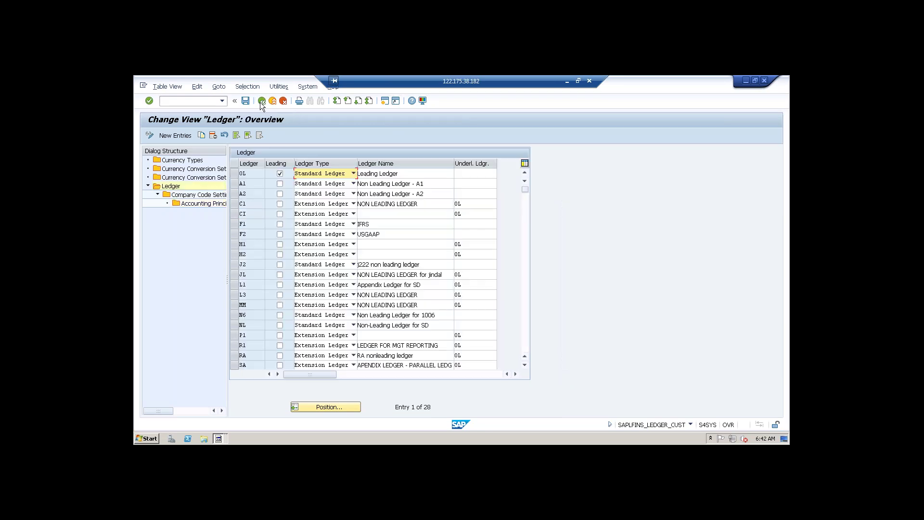
Step: Try to assign accounting principle LOC to ledger A1 in company code 0001, then cancel the entry and return to the ledger overview
{"action": "left_click", "coordinate": [234, 182]}
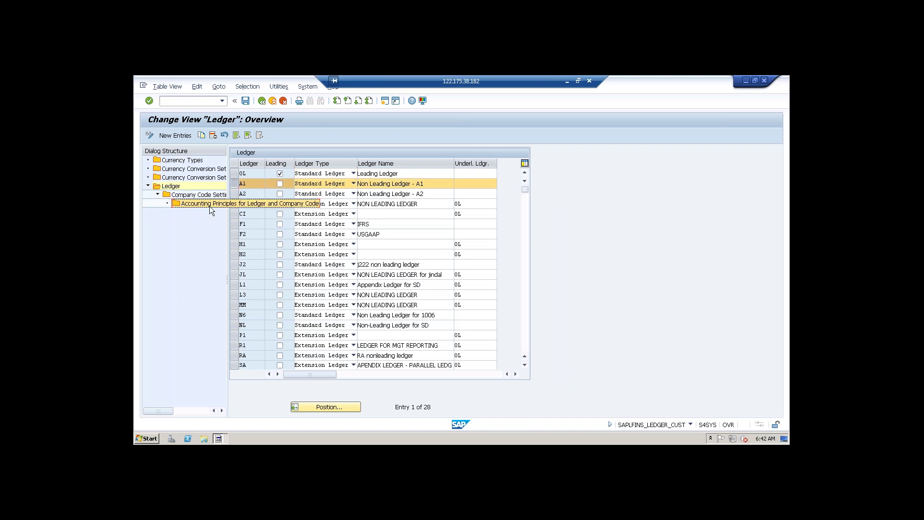
{"action": "double_click", "coordinate": [210, 204]}
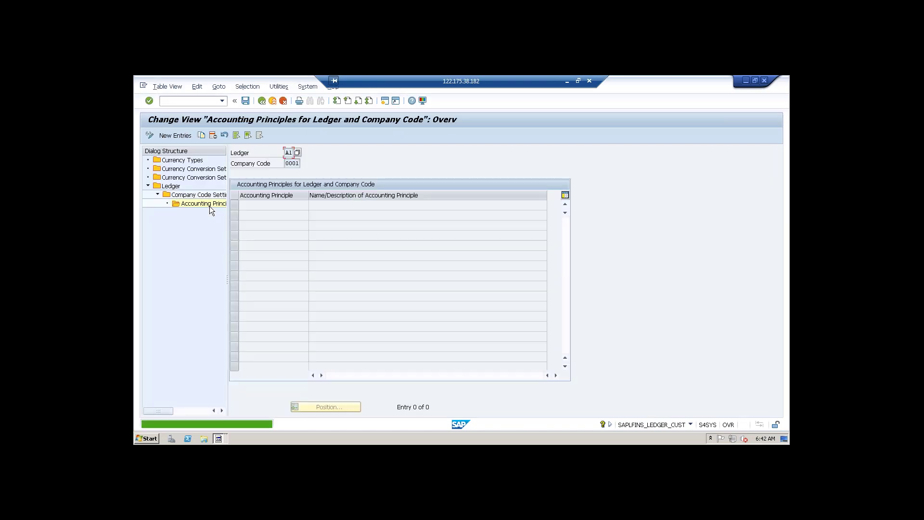
{"action": "left_click", "coordinate": [184, 138]}
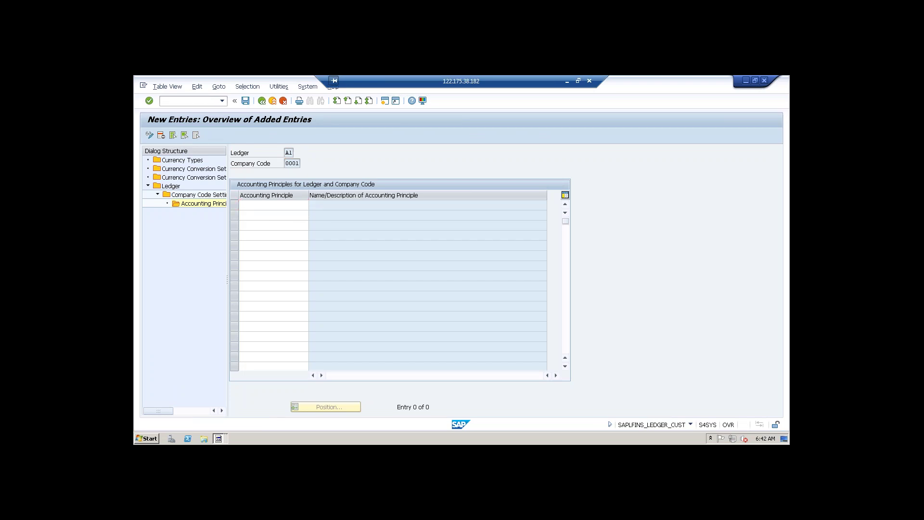
{"action": "key", "text": "F4"}
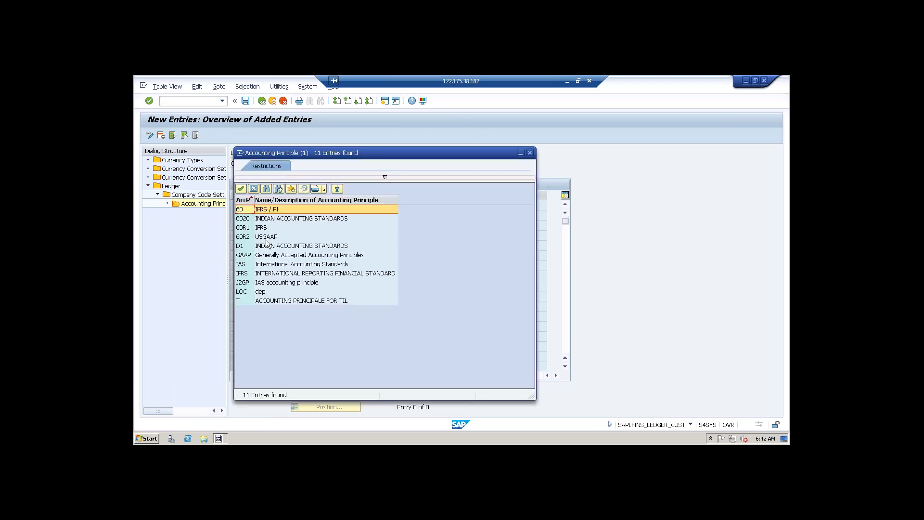
{"action": "double_click", "coordinate": [259, 291]}
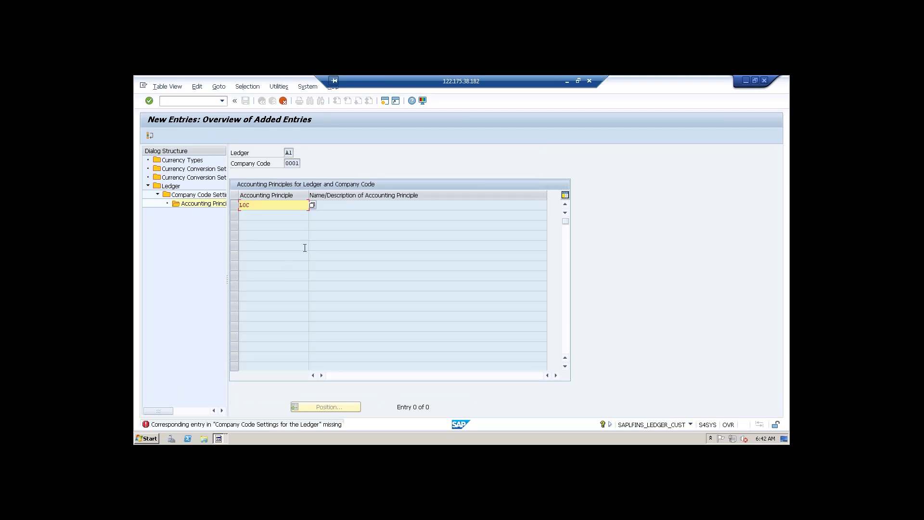
{"action": "left_click", "coordinate": [283, 101]}
{"action": "left_click", "coordinate": [264, 253]}
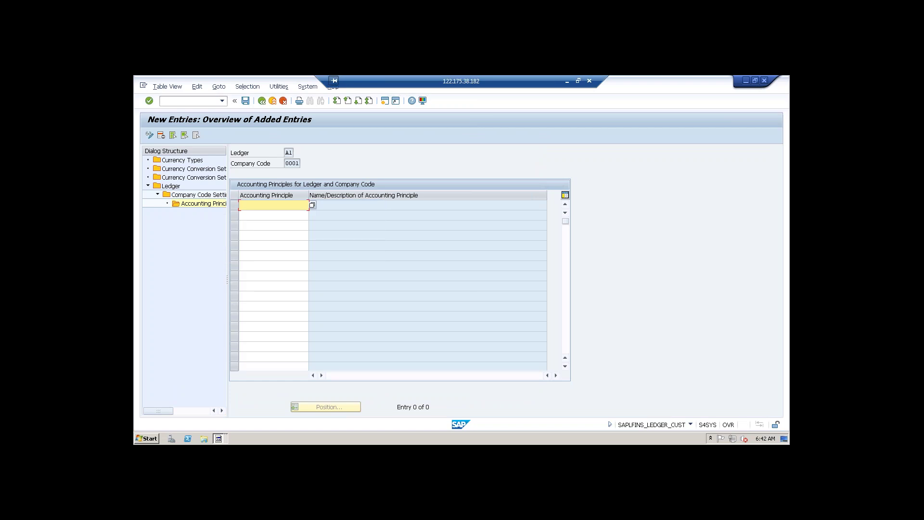
{"action": "left_click", "coordinate": [262, 101]}
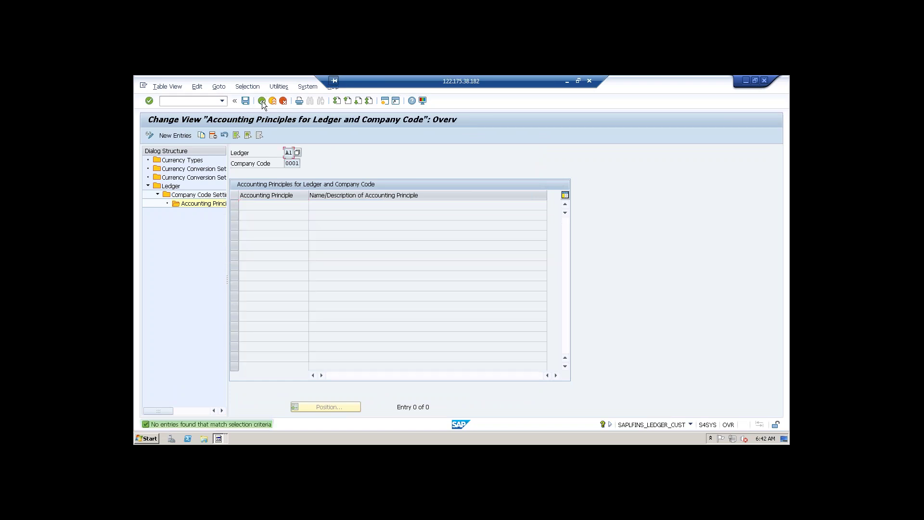
{"action": "left_click", "coordinate": [262, 101]}
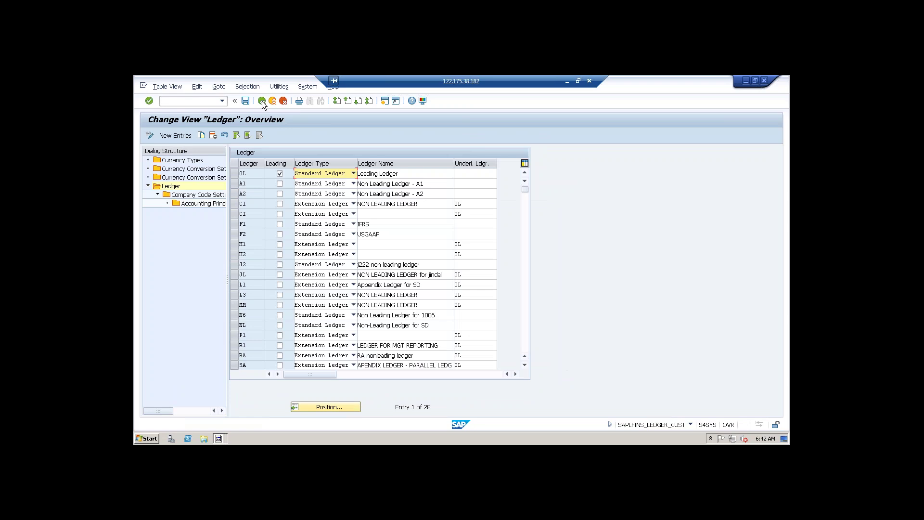
Step: Recheck the accounting principles of ledger 0L for company code 0001, and exit the ledger settings without saving changes
{"action": "left_click", "coordinate": [234, 175]}
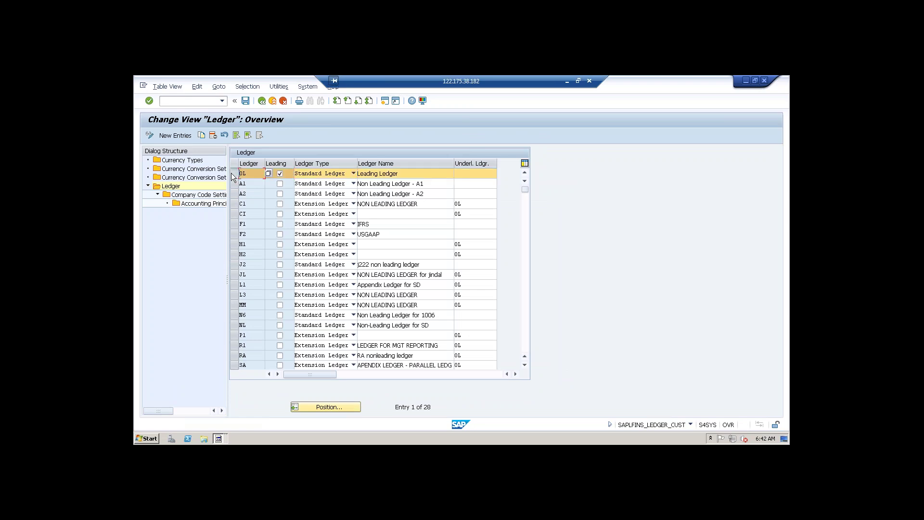
{"action": "double_click", "coordinate": [213, 204]}
{"action": "key", "text": "Return"}
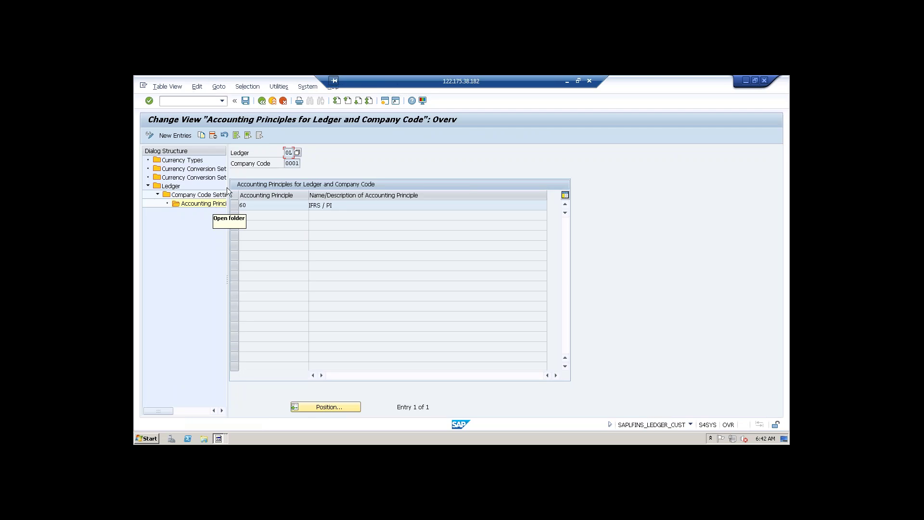
{"action": "left_click", "coordinate": [263, 101]}
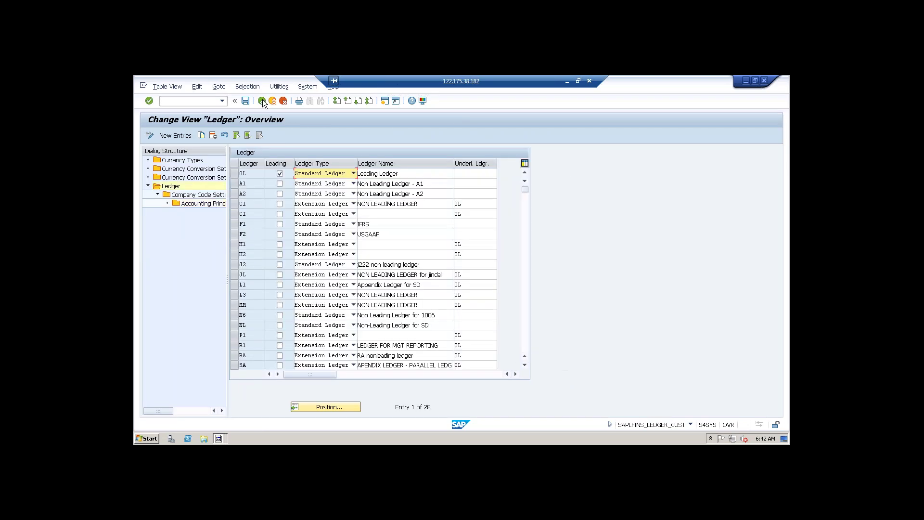
{"action": "left_click", "coordinate": [263, 101]}
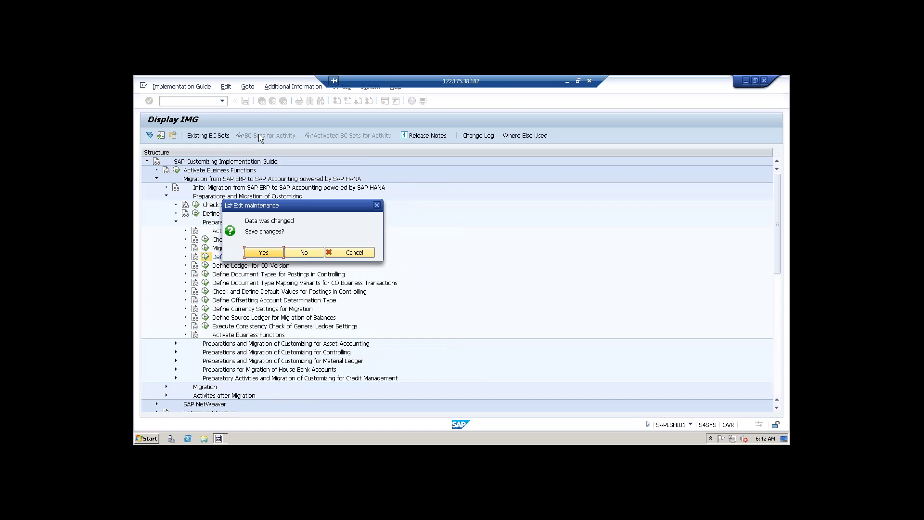
{"action": "left_click", "coordinate": [303, 252]}
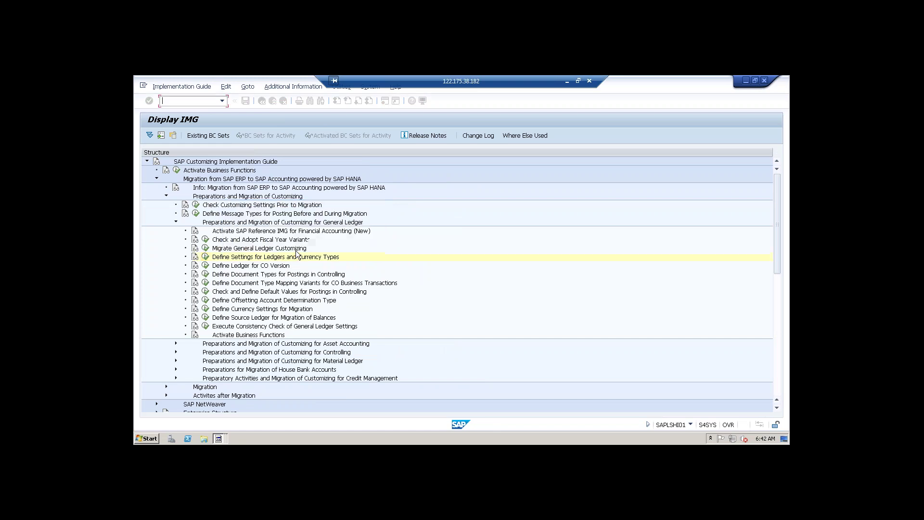
Step: Review the General Ledger preparation activities, and read and close the documentation of Define Ledger for CO Version
{"action": "left_click", "coordinate": [253, 234]}
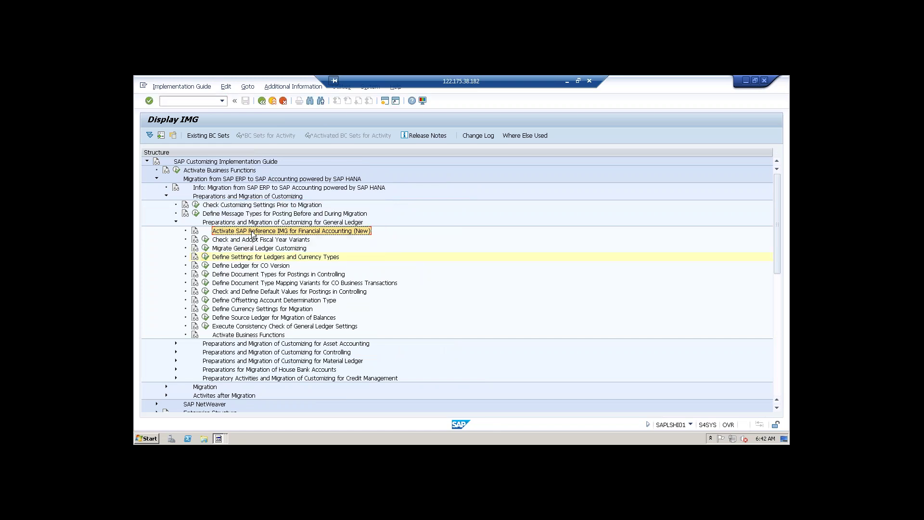
{"action": "left_click", "coordinate": [253, 240]}
{"action": "left_click", "coordinate": [253, 247]}
{"action": "left_click", "coordinate": [255, 257]}
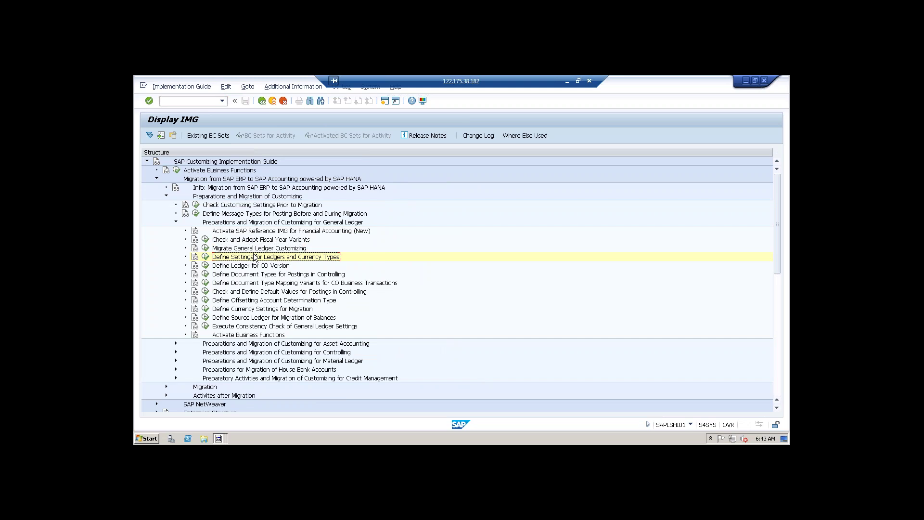
{"action": "left_click", "coordinate": [235, 266]}
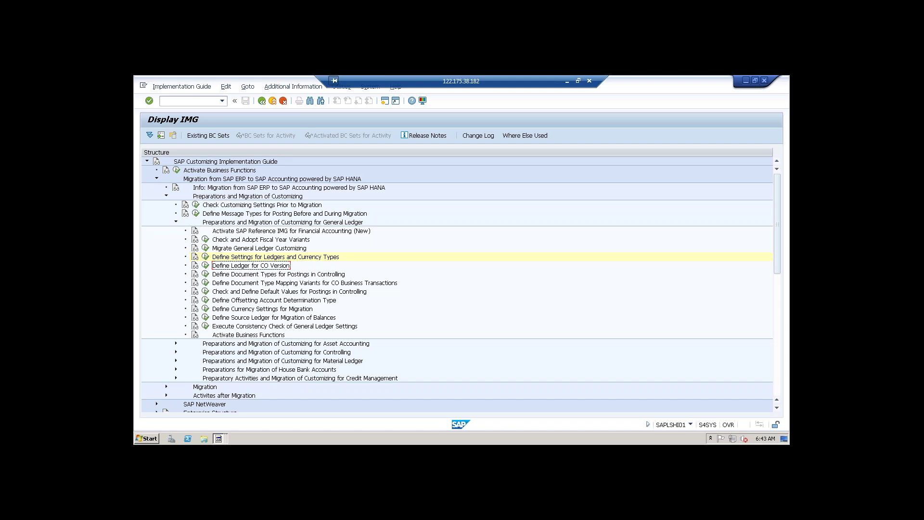
{"action": "left_click", "coordinate": [195, 266]}
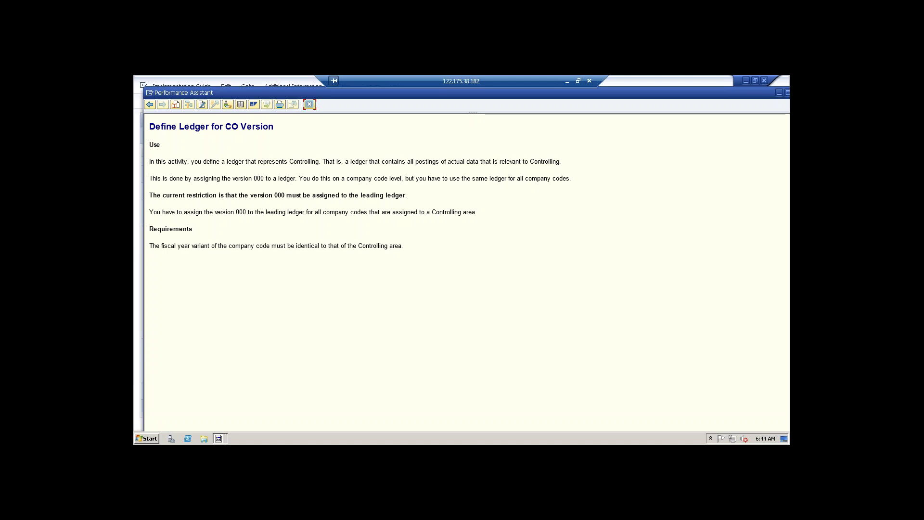
{"action": "left_click", "coordinate": [309, 105]}
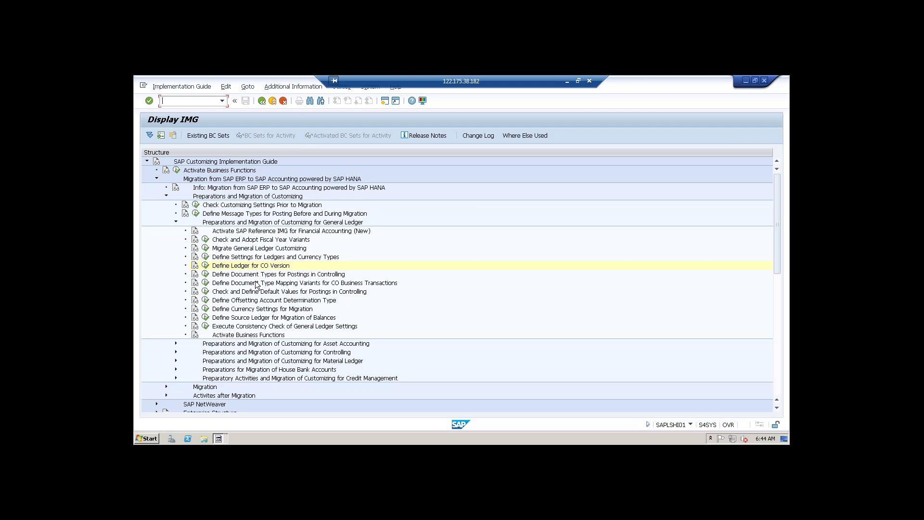
Step: Run Define Ledger for CO Version and check the version assignments of company codes 1001 and 0001
{"action": "left_click", "coordinate": [205, 265]}
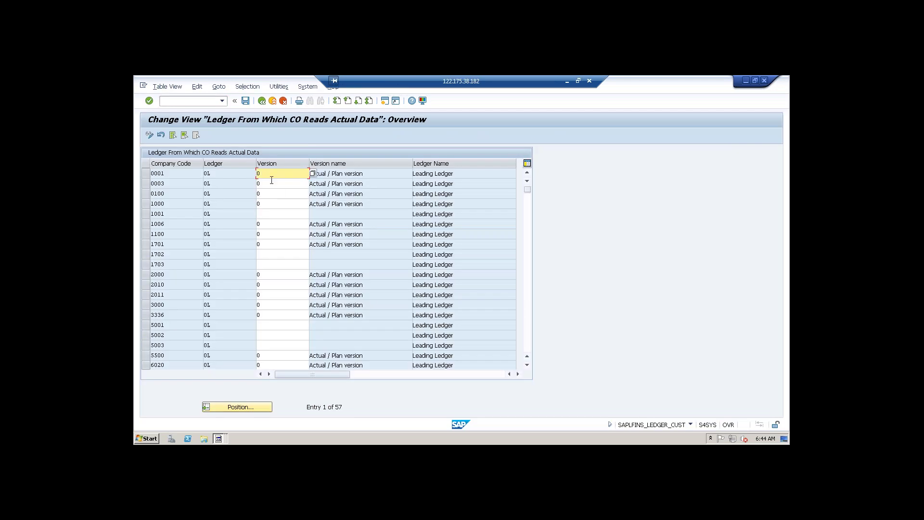
{"action": "left_click", "coordinate": [268, 213]}
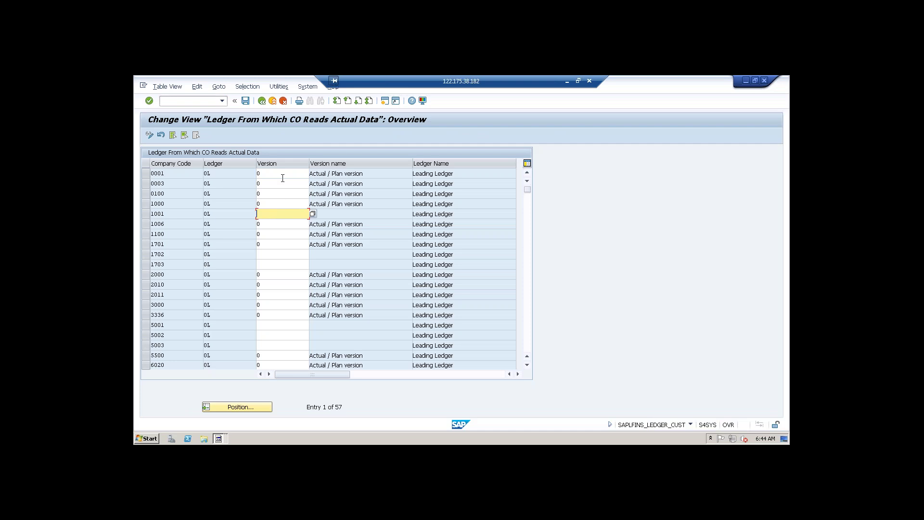
{"action": "left_click", "coordinate": [283, 174]}
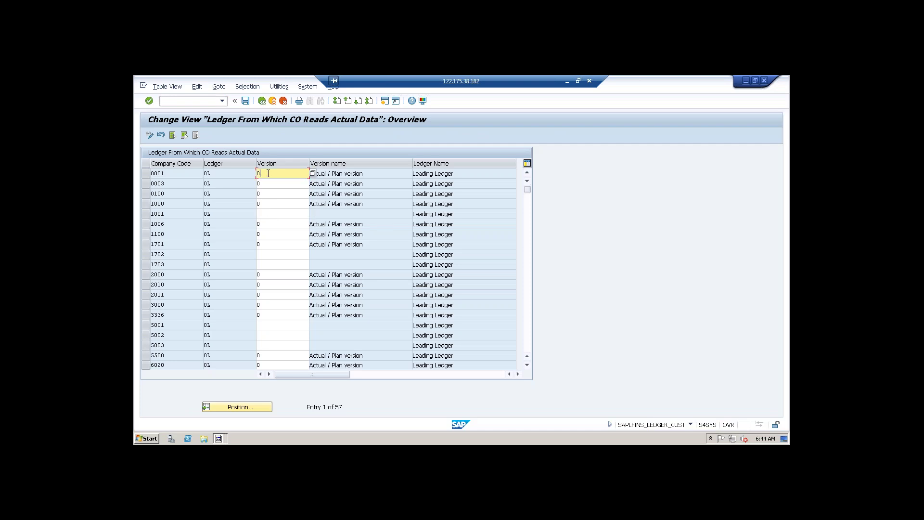
Step: Leave the CO version ledger settings and start transaction KB11N in a new session for controlling area 0001
{"action": "left_click", "coordinate": [263, 101]}
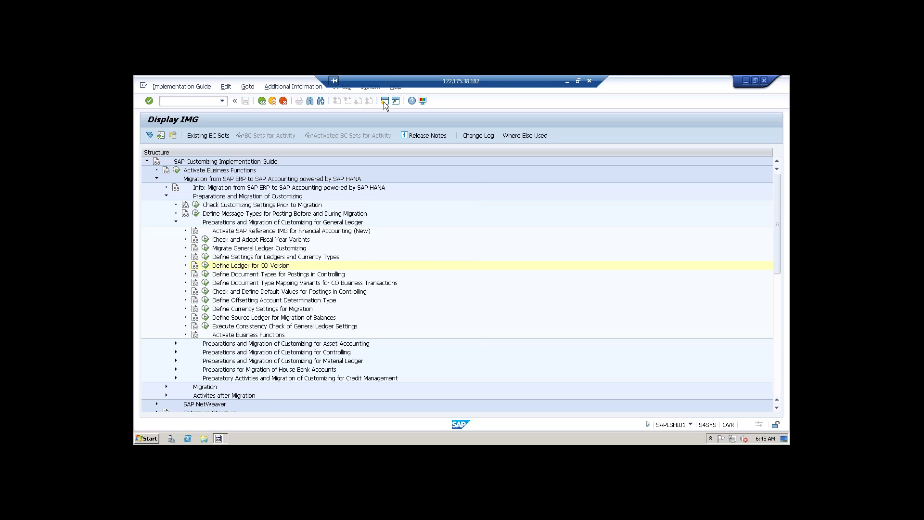
{"action": "left_click", "coordinate": [384, 101]}
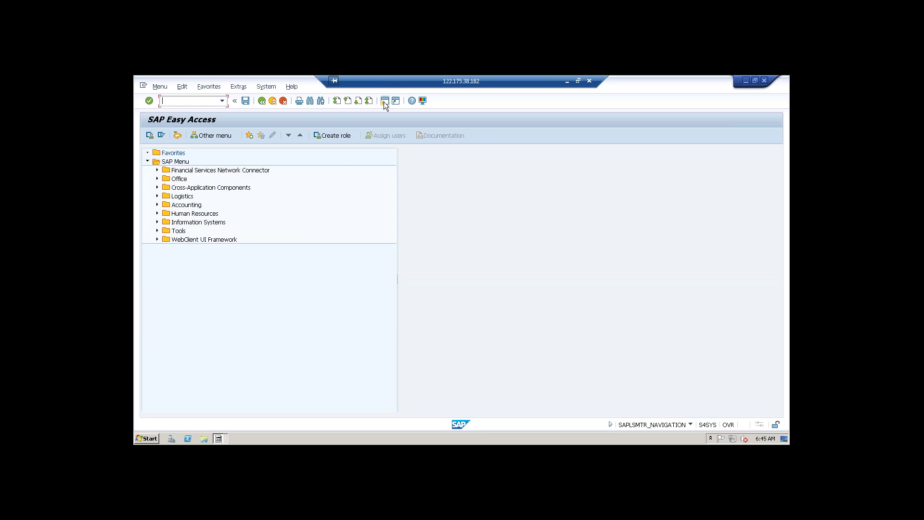
{"action": "type", "text": "kb11n"}
{"action": "key", "text": "Return"}
{"action": "type", "text": "0001"}
{"action": "key", "text": "Return"}
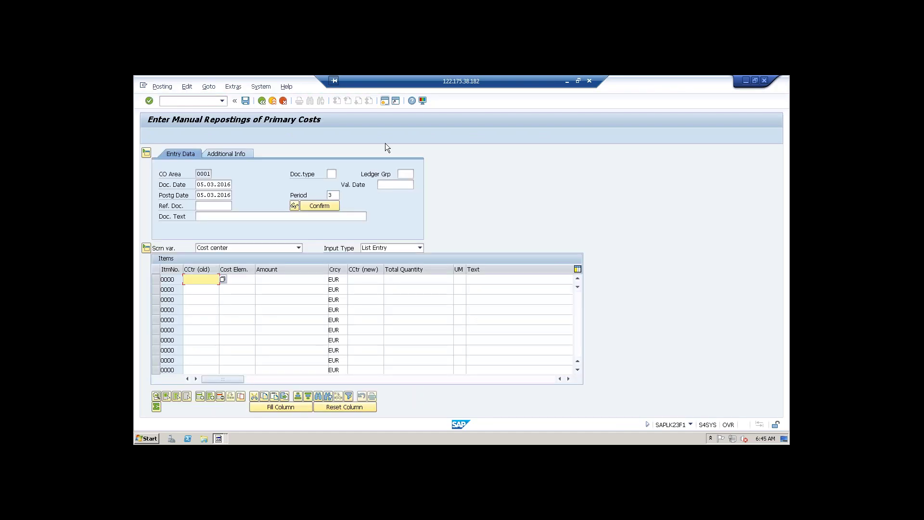
Step: Review the ledger groups available for the manual reposting of primary costs, and exit without selecting one
{"action": "left_click", "coordinate": [406, 174]}
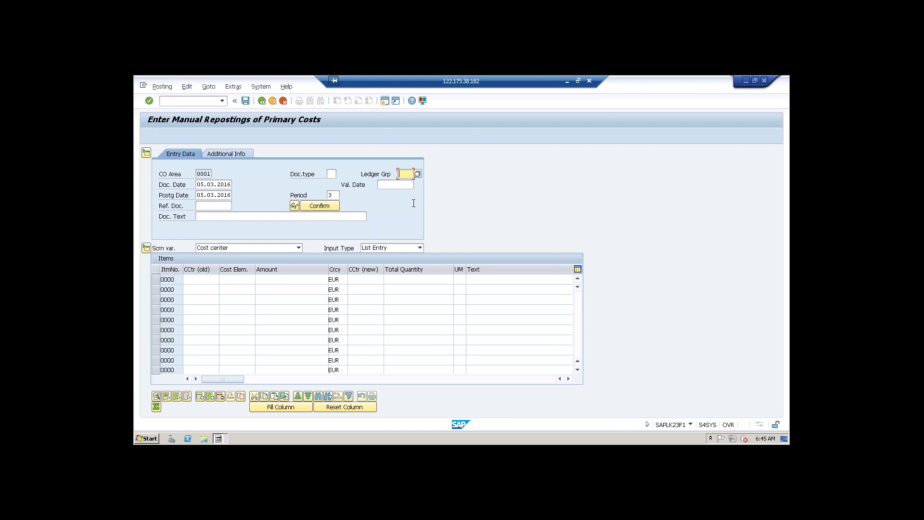
{"action": "left_click", "coordinate": [417, 174]}
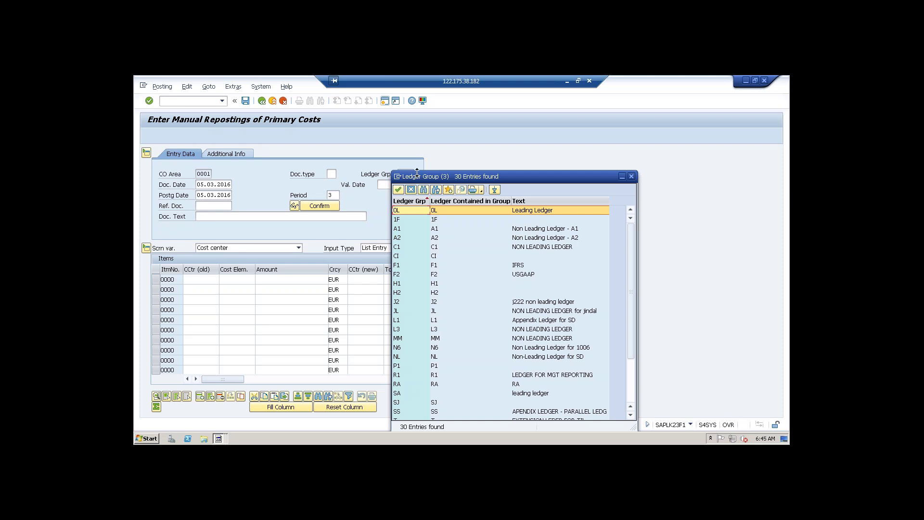
{"action": "left_click", "coordinate": [631, 177]}
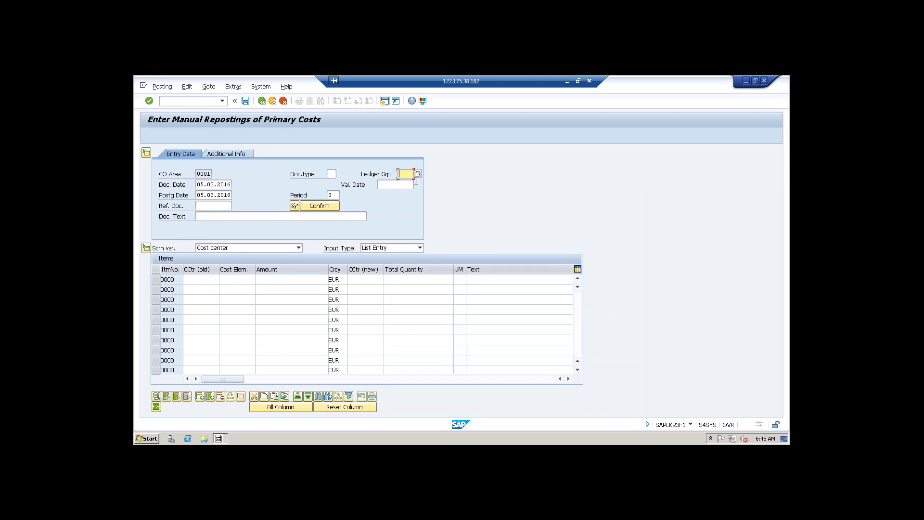
{"action": "left_click", "coordinate": [418, 173]}
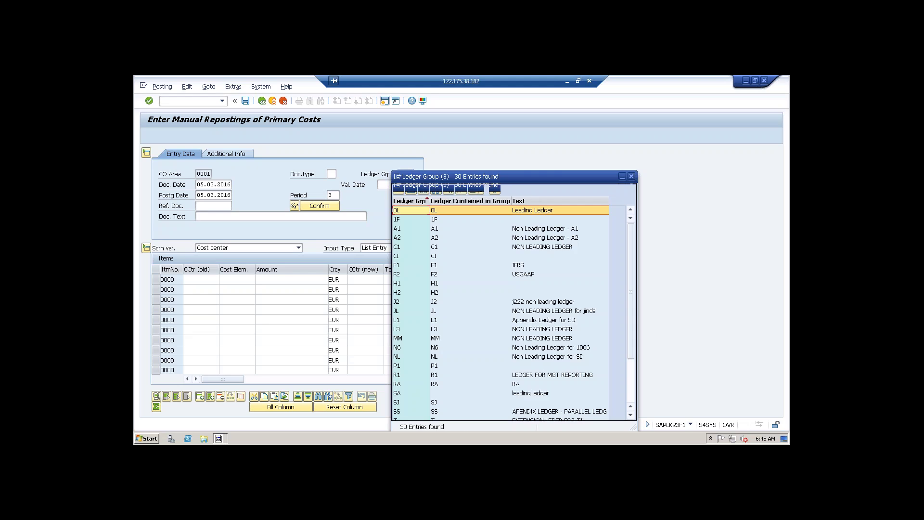
{"action": "left_click_drag", "start_coordinate": [417, 172], "coordinate": [449, 165]}
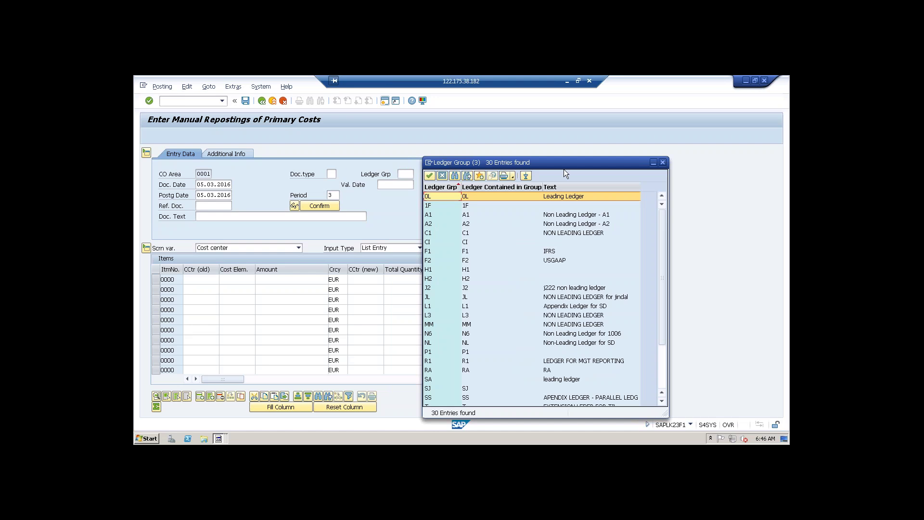
{"action": "left_click", "coordinate": [663, 162]}
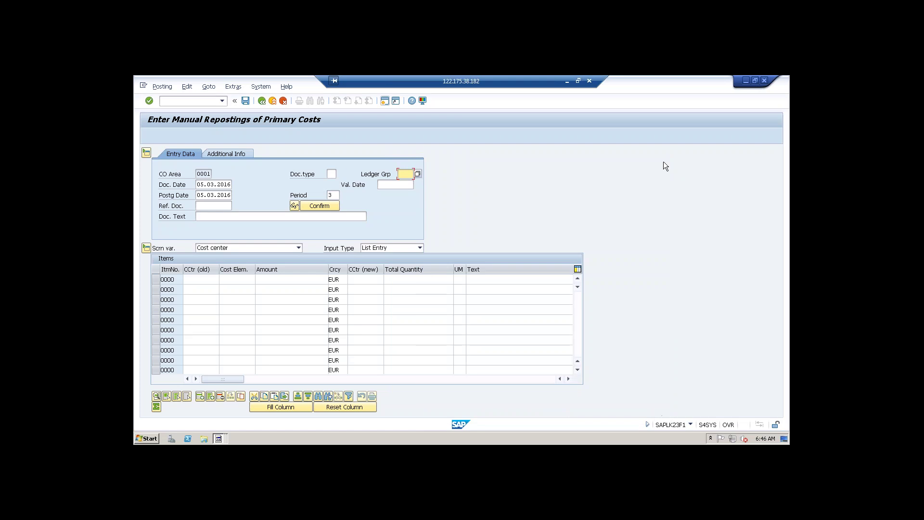
{"action": "left_click", "coordinate": [262, 101]}
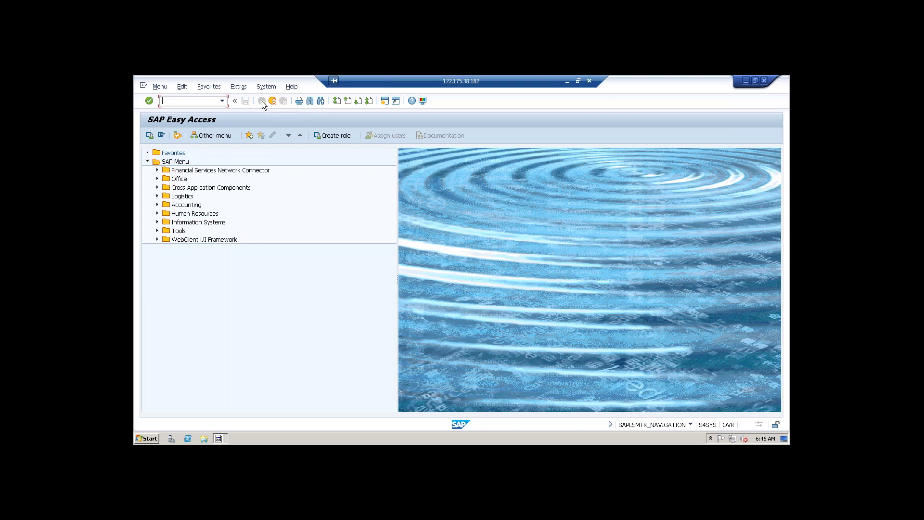
Step: Switch back to the Display IMG session, and read and close the documentation of Define Document Types for Postings in Controlling
{"action": "left_click", "coordinate": [222, 437]}
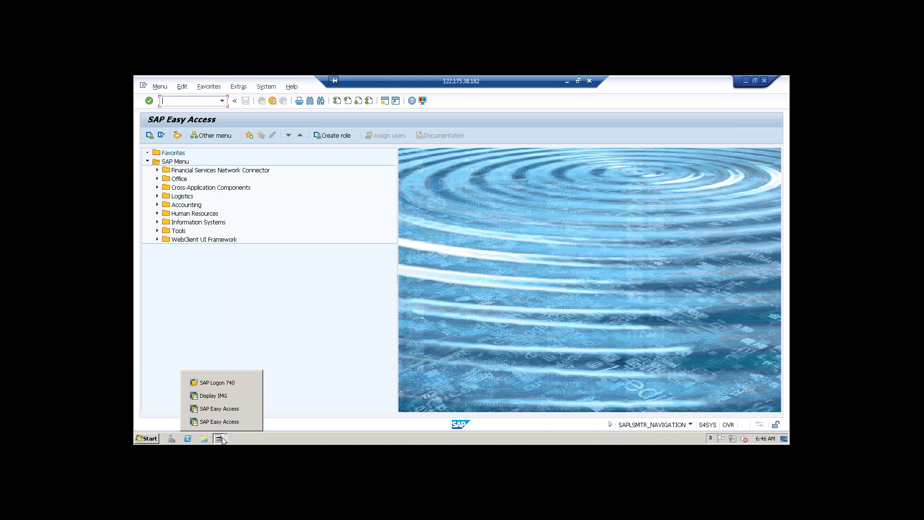
{"action": "left_click", "coordinate": [215, 395]}
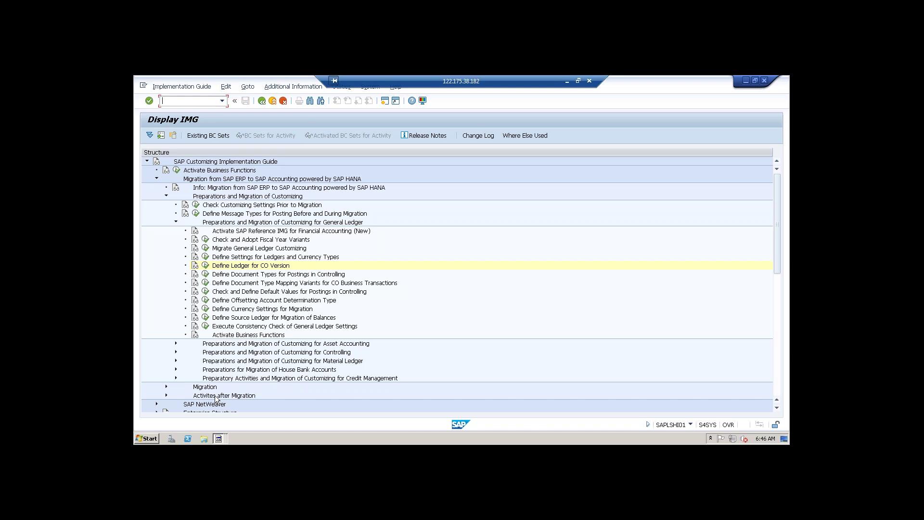
{"action": "left_click", "coordinate": [241, 274]}
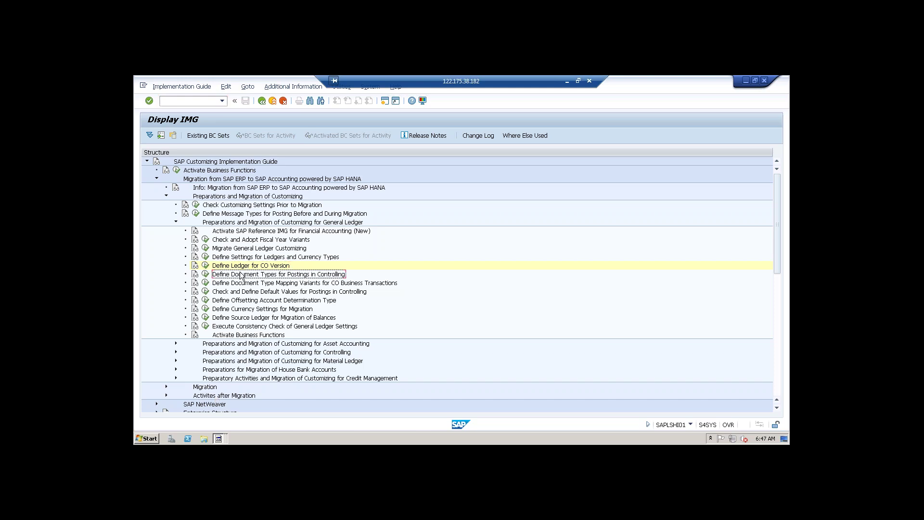
{"action": "left_click", "coordinate": [195, 274]}
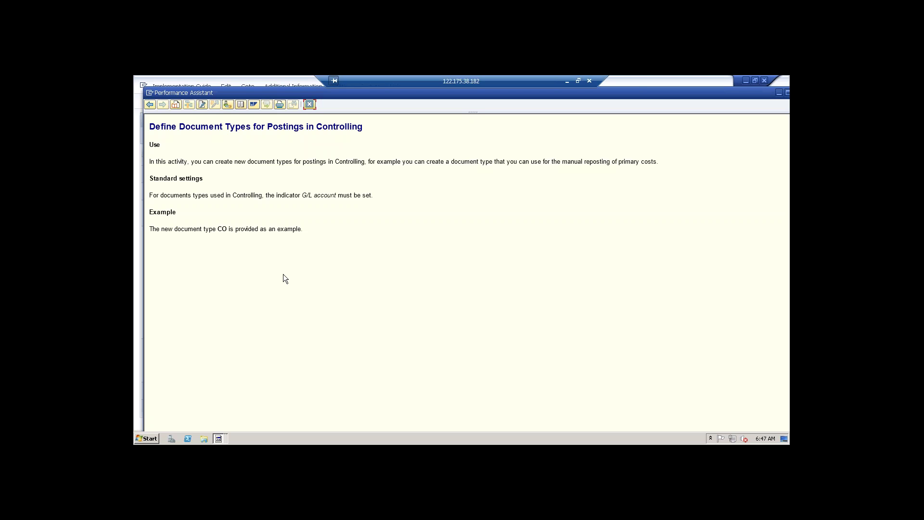
{"action": "left_click", "coordinate": [310, 104]}
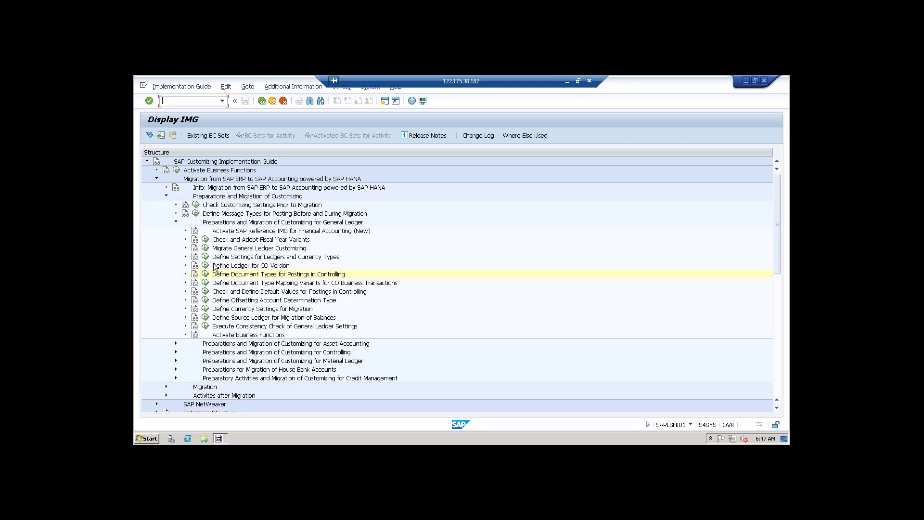
Step: Run Define Document Types for Postings in Controlling, check the details of document type CO, and return to the IMG
{"action": "left_click", "coordinate": [205, 274]}
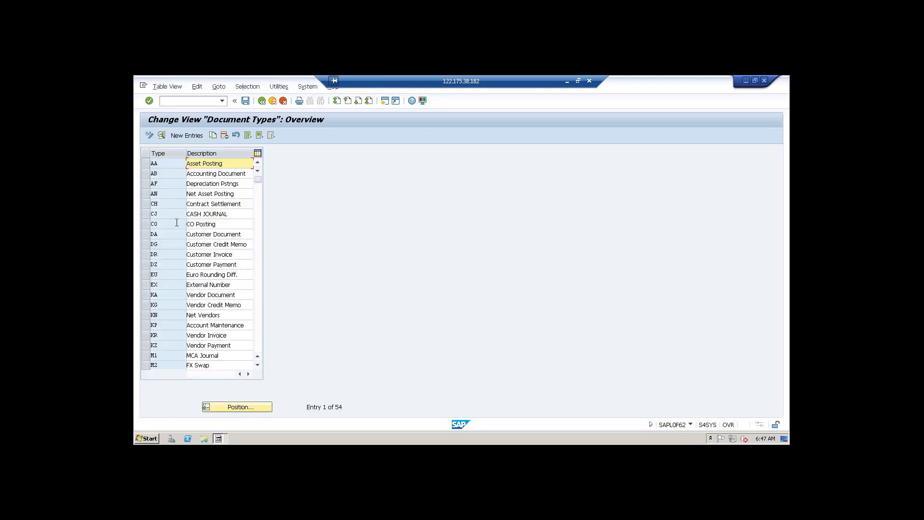
{"action": "left_click", "coordinate": [145, 224]}
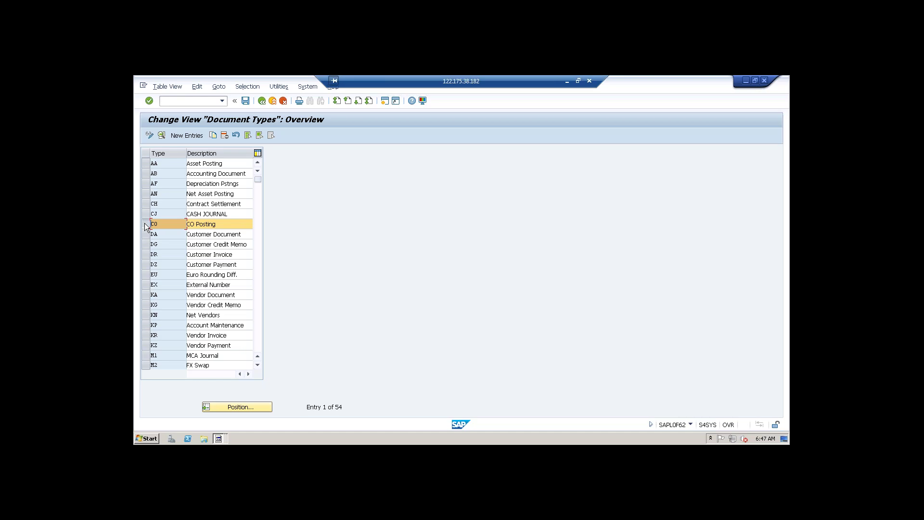
{"action": "left_click", "coordinate": [145, 223]}
{"action": "left_click", "coordinate": [161, 135]}
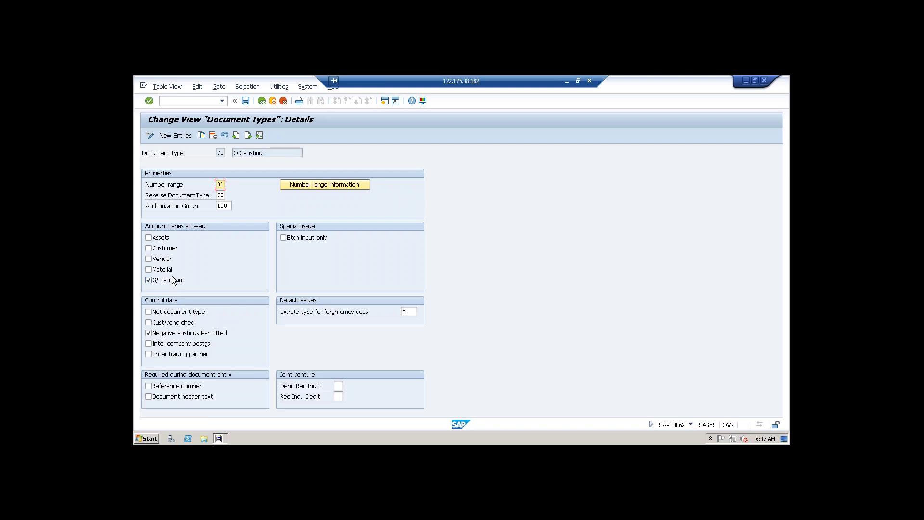
{"action": "left_click", "coordinate": [262, 101]}
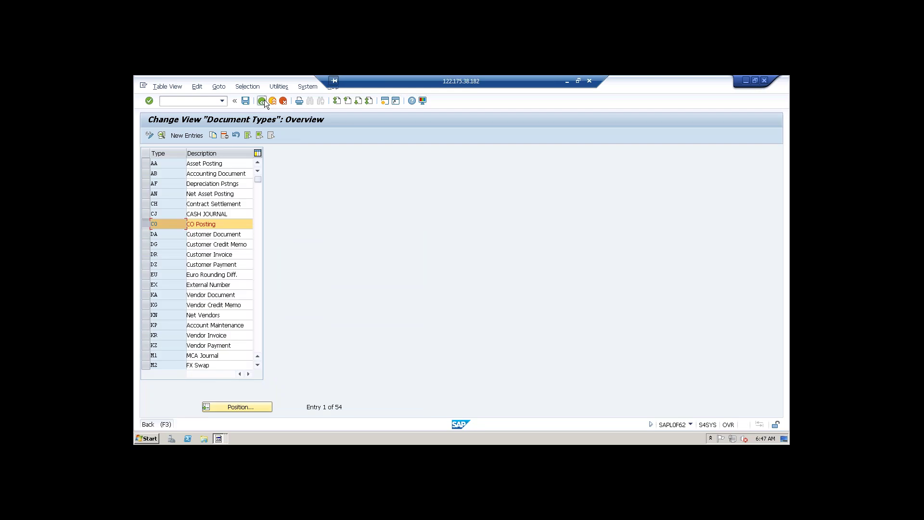
{"action": "left_click", "coordinate": [263, 101]}
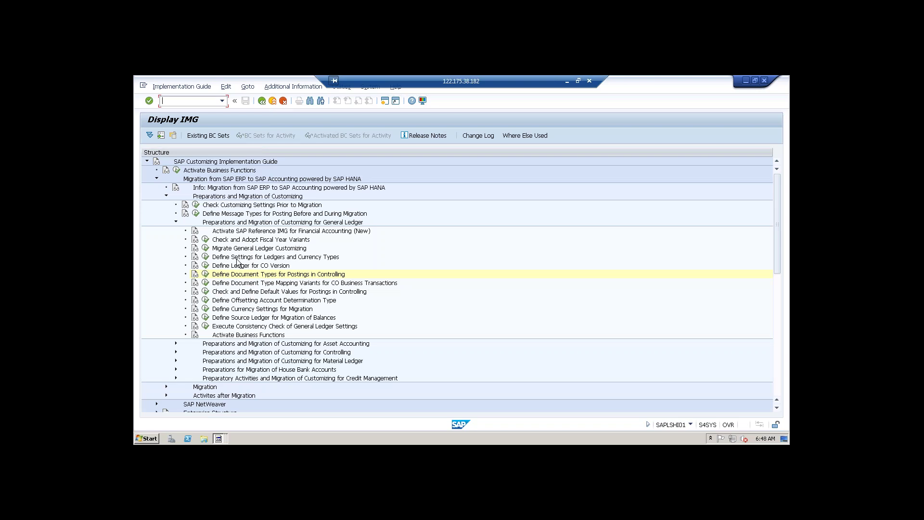
Step: Read and close the documentation of Define Document Type Mapping Variants for CO Business Transactions
{"action": "left_click", "coordinate": [247, 285]}
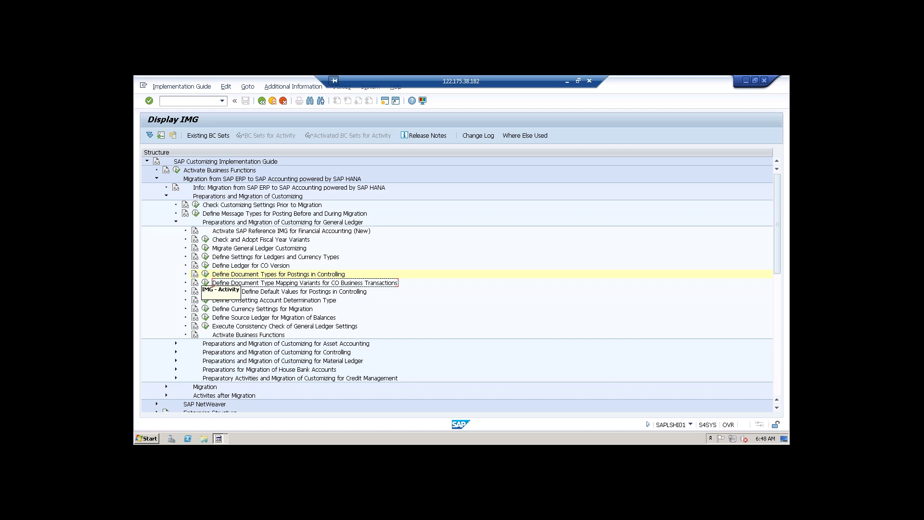
{"action": "left_click", "coordinate": [195, 283]}
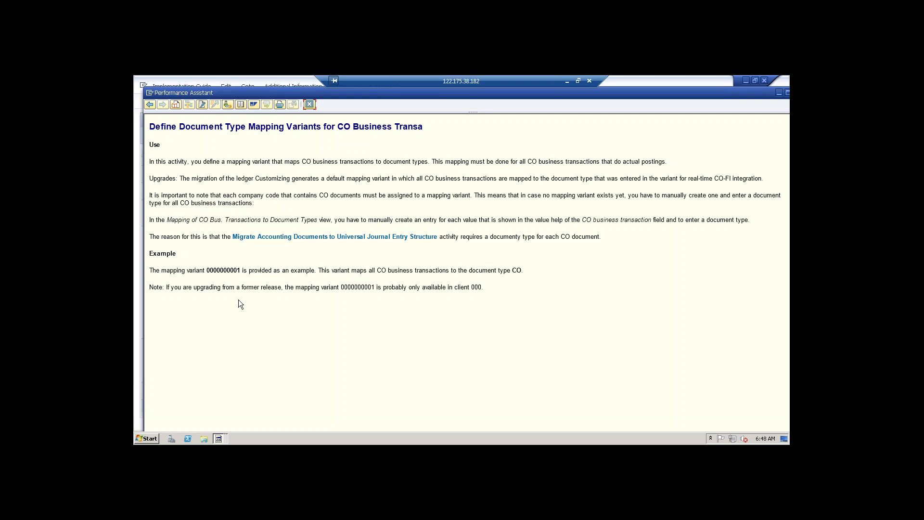
{"action": "left_click", "coordinate": [310, 105]}
{"action": "left_click", "coordinate": [204, 283]}
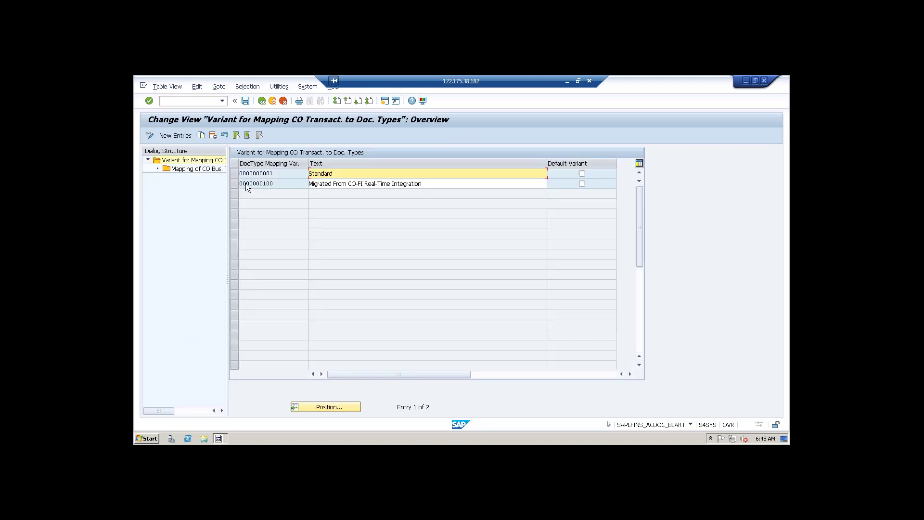
{"action": "left_click", "coordinate": [235, 173]}
{"action": "double_click", "coordinate": [212, 169]}
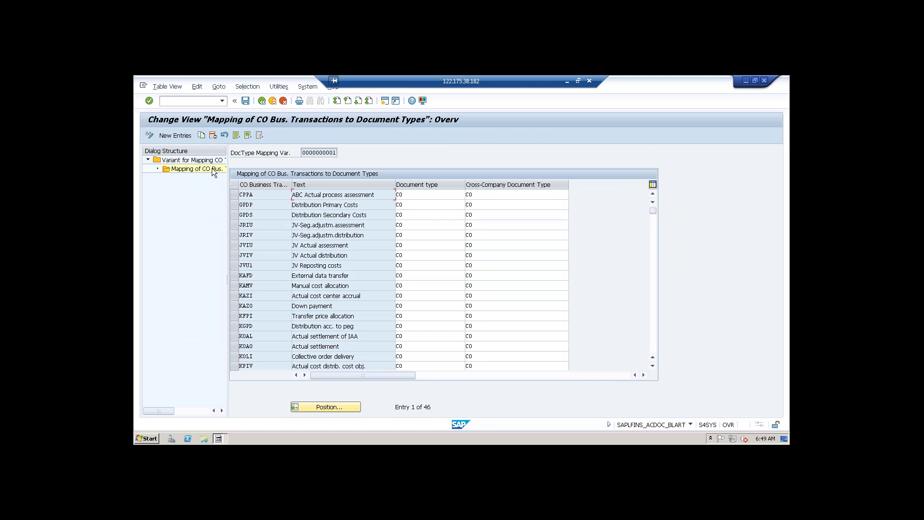
{"action": "left_click_drag", "start_coordinate": [304, 155], "coordinate": [337, 152]}
{"action": "left_click", "coordinate": [409, 195]}
{"action": "left_click", "coordinate": [408, 207]}
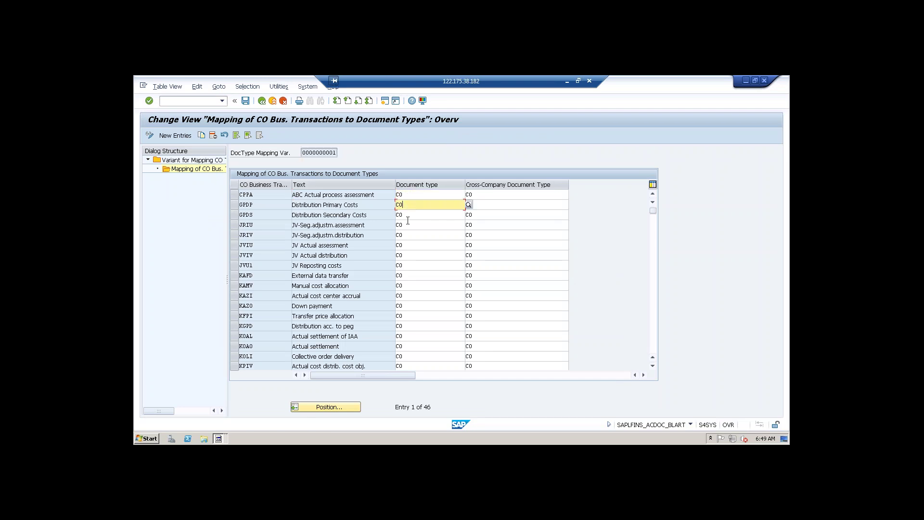
{"action": "left_click", "coordinate": [409, 242]}
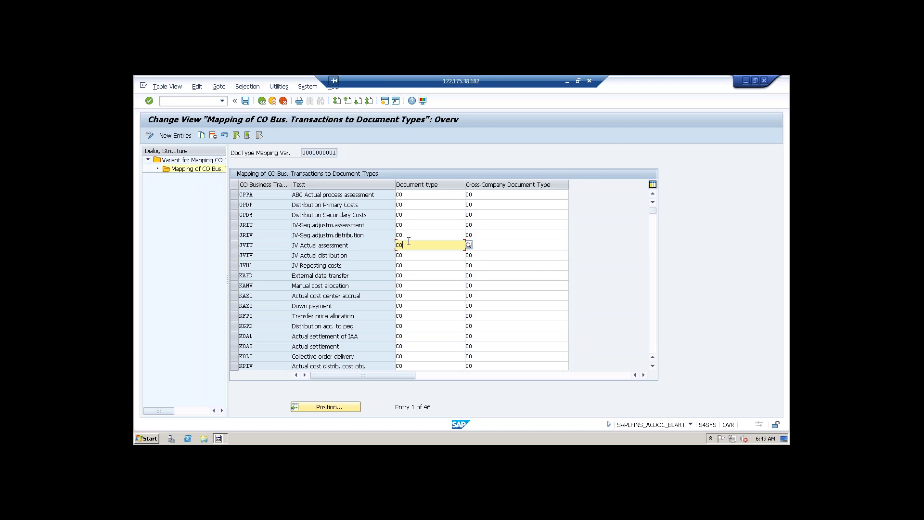
{"action": "left_click", "coordinate": [651, 264]}
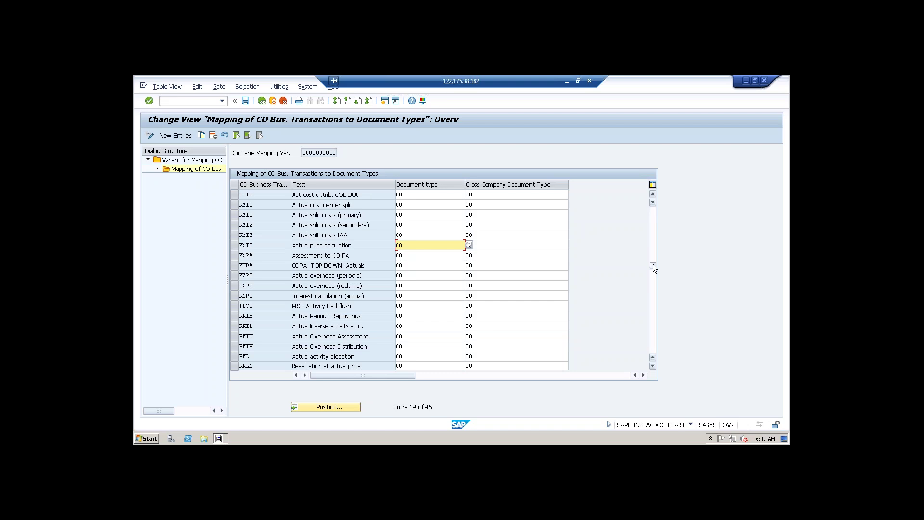
{"action": "left_click_drag", "start_coordinate": [652, 263], "coordinate": [658, 339]}
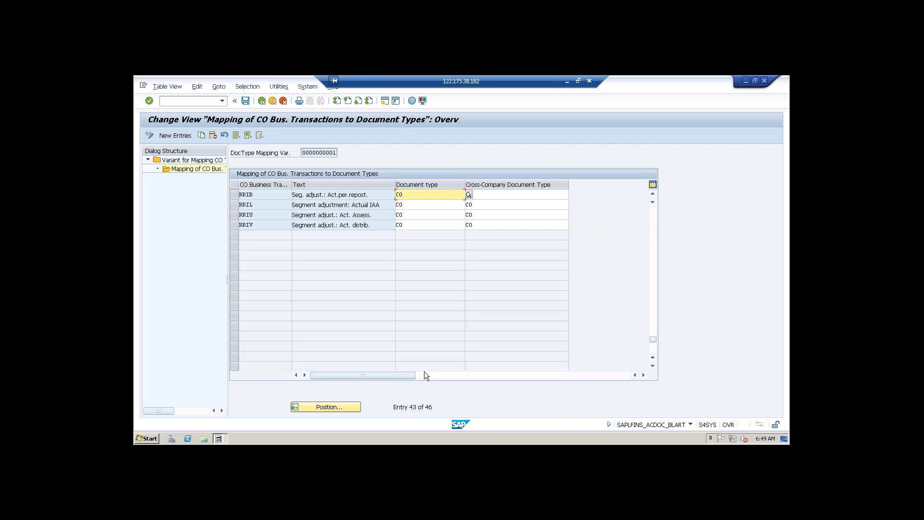
{"action": "left_click", "coordinate": [333, 407]}
{"action": "type", "text": "cppa"}
{"action": "key", "text": "Return"}
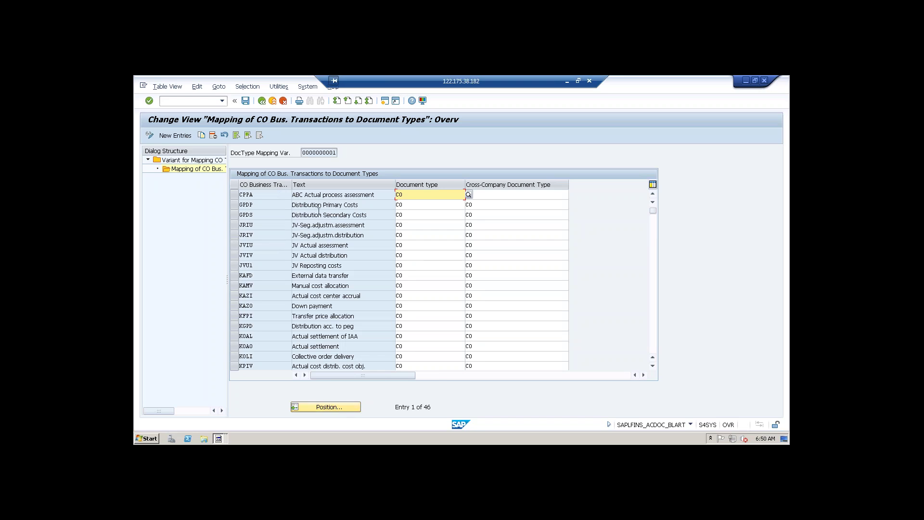
{"action": "left_click", "coordinate": [263, 102]}
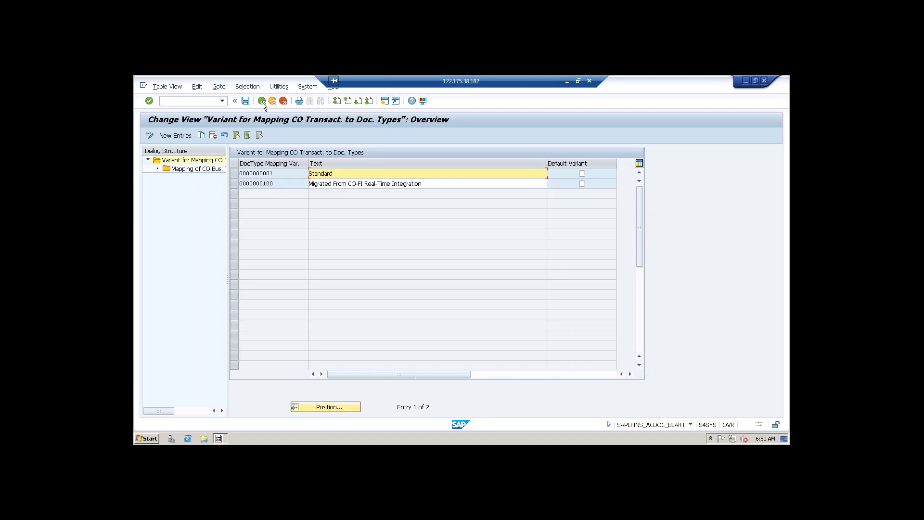
{"action": "left_click", "coordinate": [262, 101]}
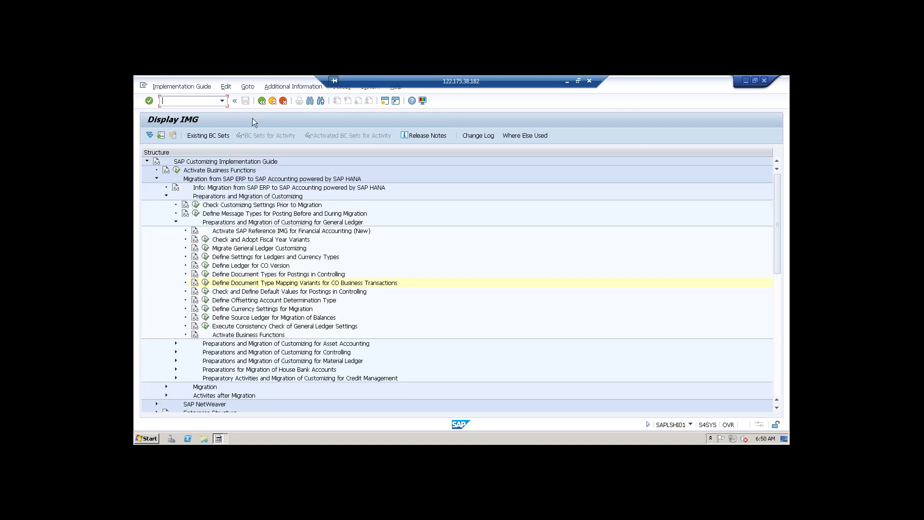
{"action": "left_click", "coordinate": [239, 286]}
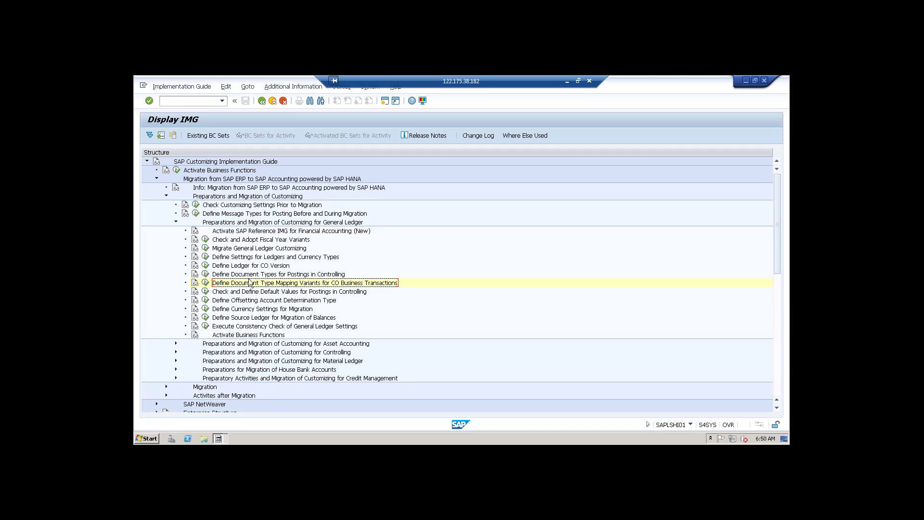
{"action": "left_click", "coordinate": [205, 283]}
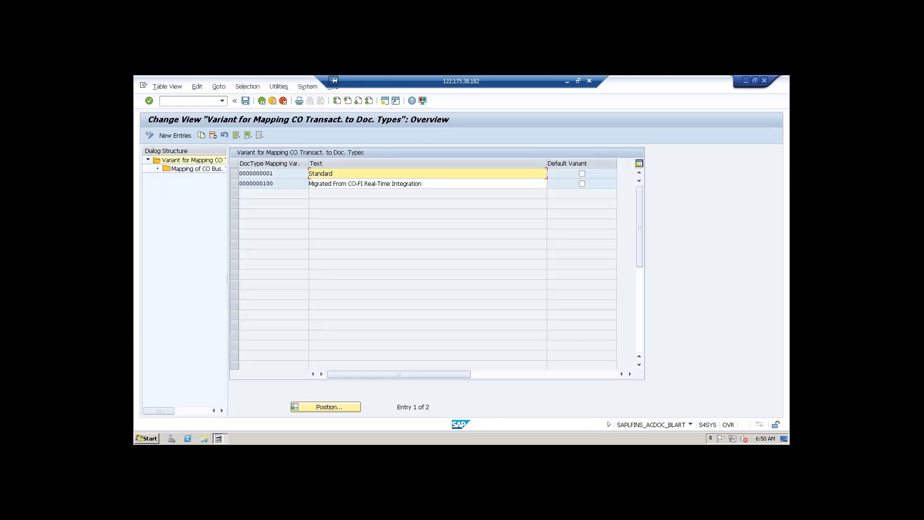
{"action": "left_click", "coordinate": [236, 183]}
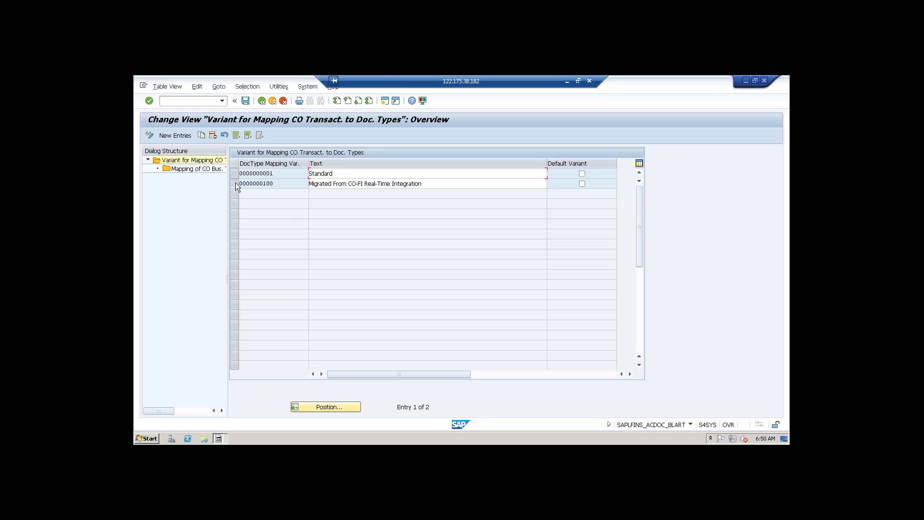
{"action": "double_click", "coordinate": [213, 169]}
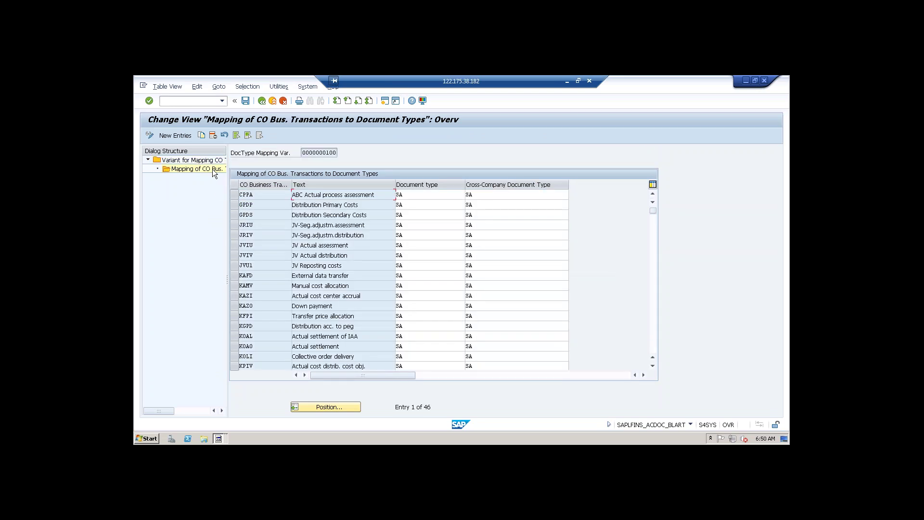
{"action": "left_click", "coordinate": [423, 195]}
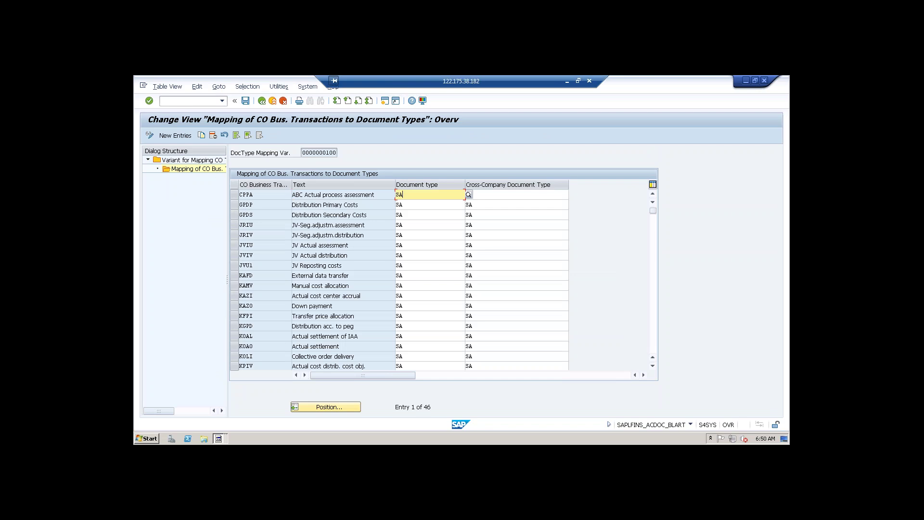
{"action": "left_click", "coordinate": [424, 226]}
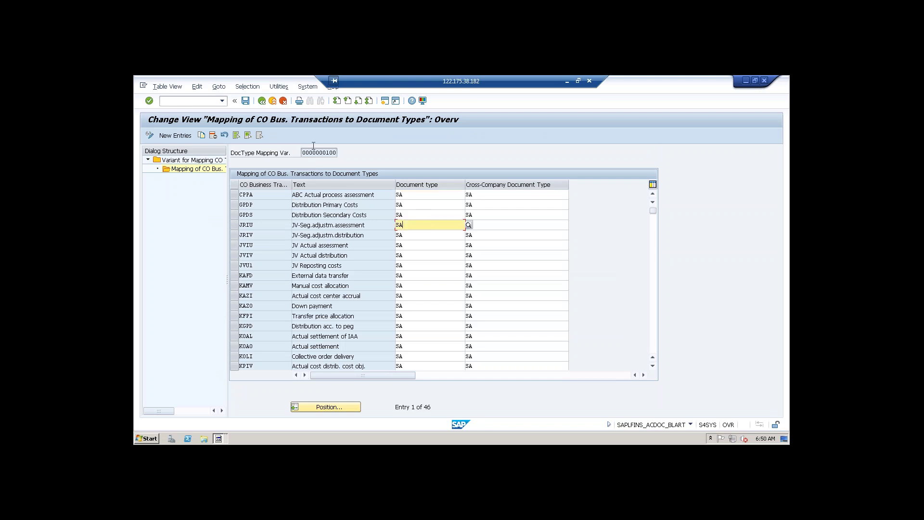
{"action": "left_click", "coordinate": [262, 101]}
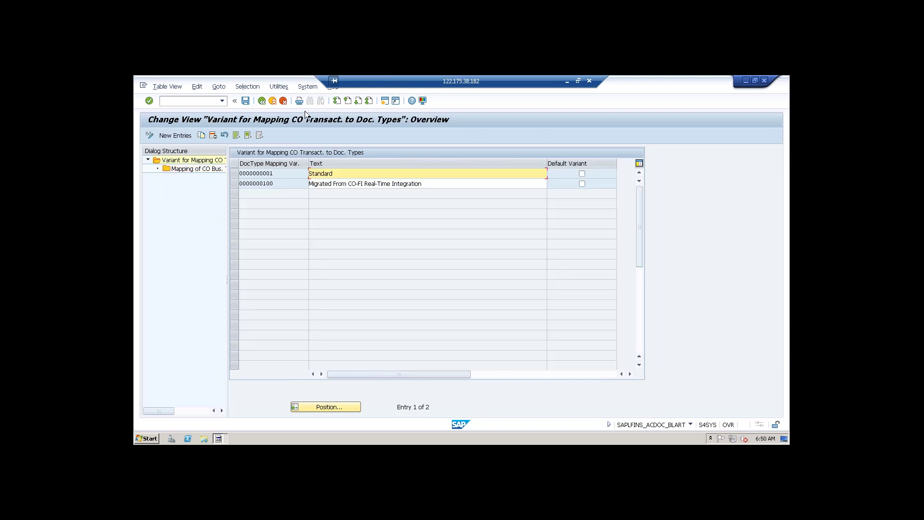
Step: Review the Migrated From CO-FI Real-Time Integration and Standard mapping variants, and return to the IMG
{"action": "left_click", "coordinate": [361, 184]}
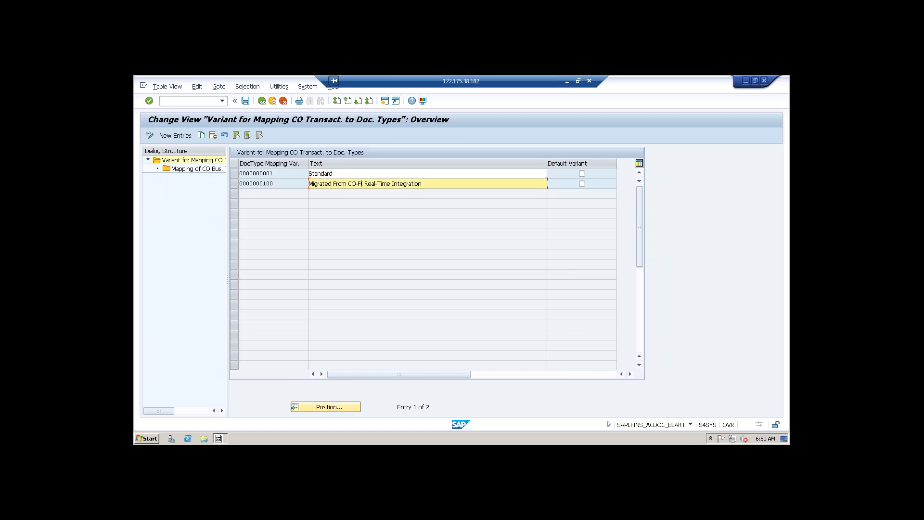
{"action": "left_click", "coordinate": [235, 174]}
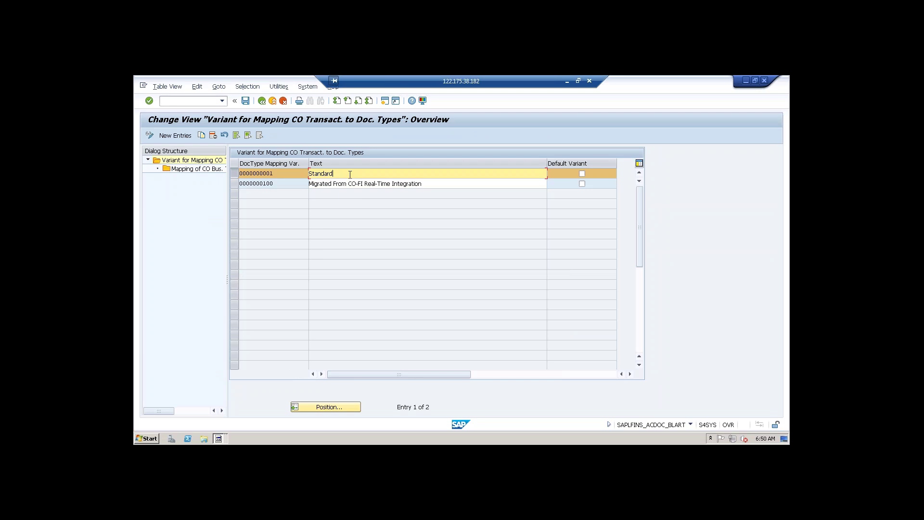
{"action": "left_click", "coordinate": [352, 176]}
{"action": "left_click", "coordinate": [235, 174]}
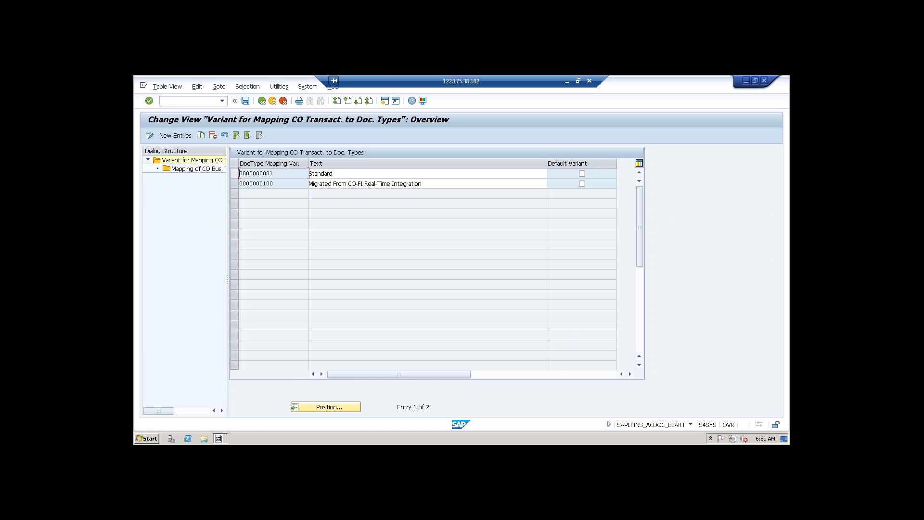
{"action": "left_click", "coordinate": [262, 101]}
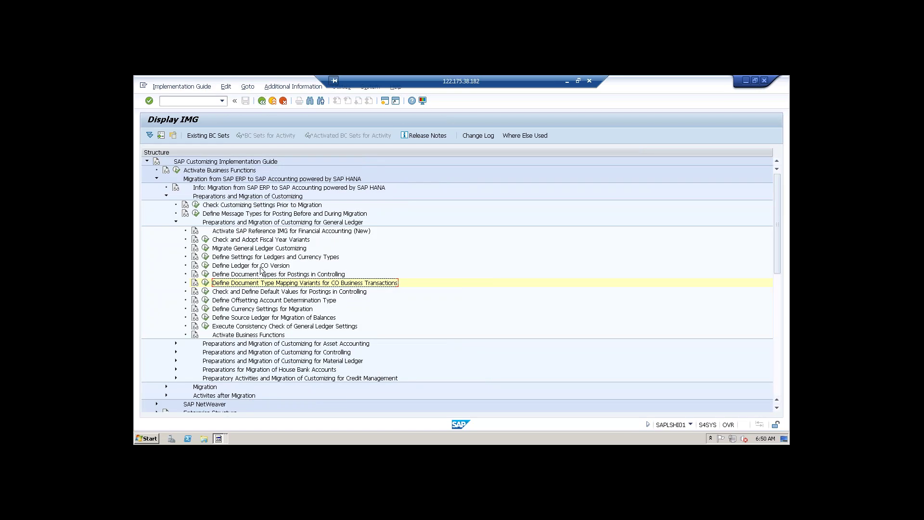
Step: Review the General Ledger preparation activities from Check and Adopt Fiscal Year Variants through Define Document Types for Postings in Controlling
{"action": "left_click", "coordinate": [260, 241]}
{"action": "left_click", "coordinate": [262, 248]}
{"action": "key", "text": "Down"}
{"action": "key", "text": "Down"}
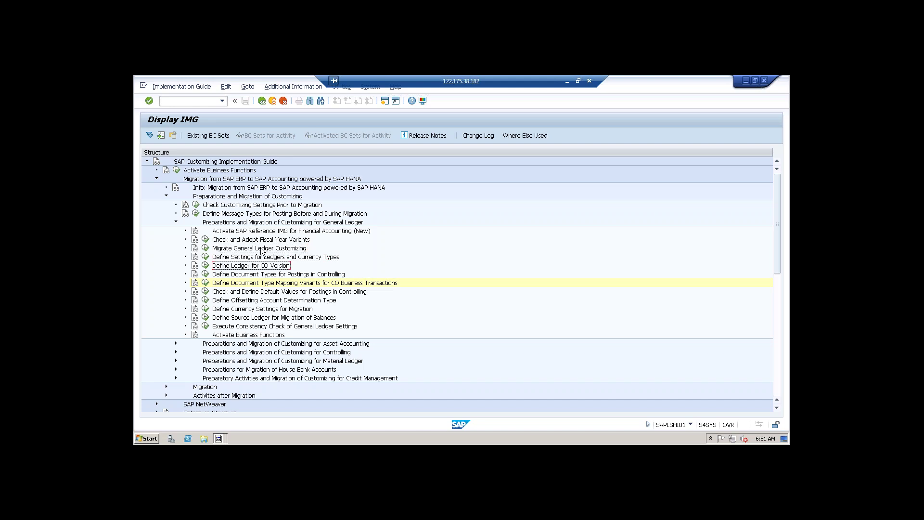
{"action": "left_click", "coordinate": [269, 275]}
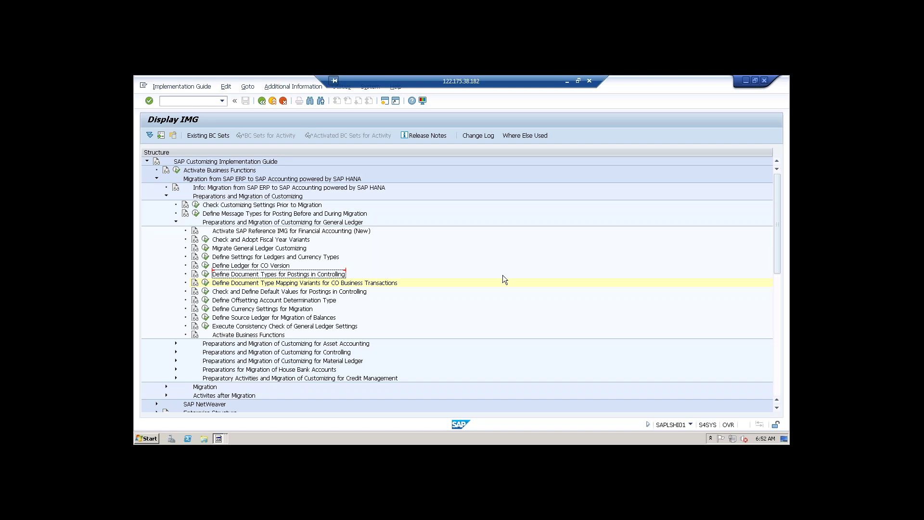
{"action": "left_click", "coordinate": [757, 232]}
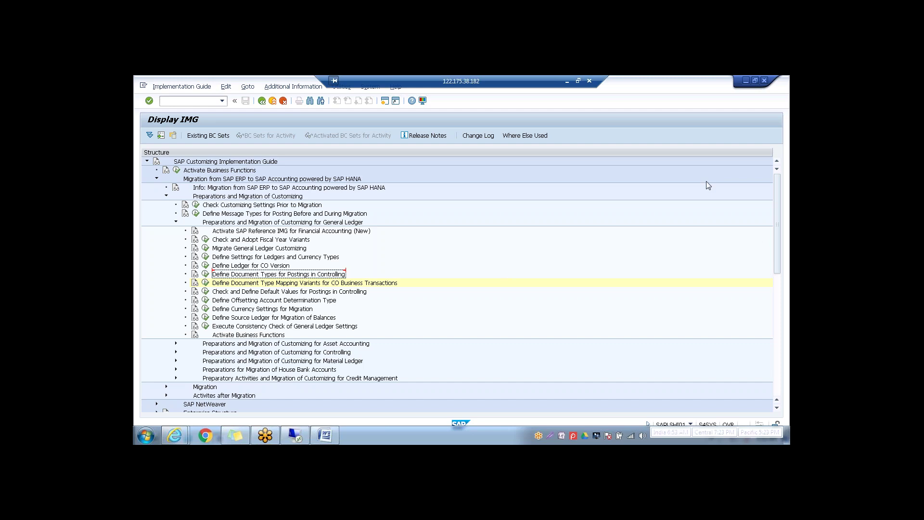